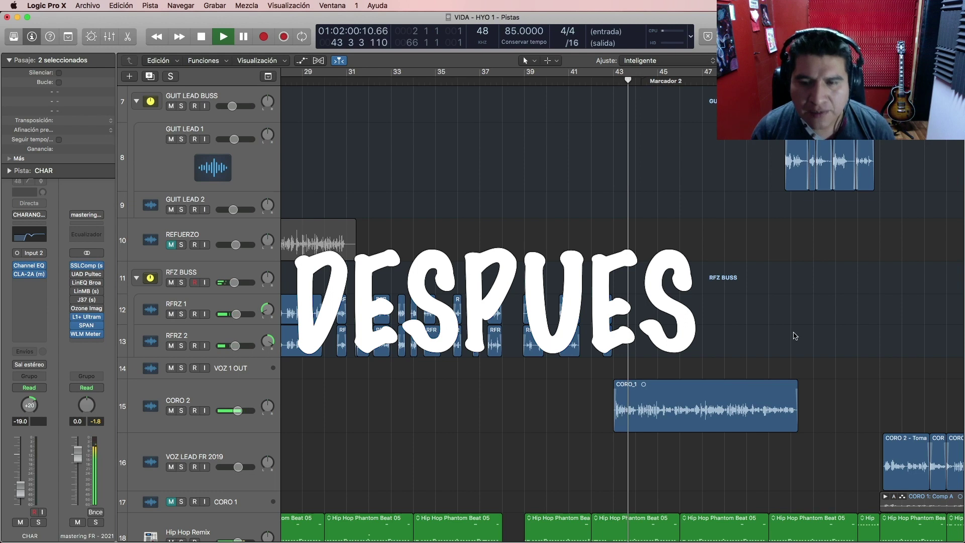
Play the soloed demo track from the start of its first region and raise its volume to 0.8 dB
scroll(794, 336, "down", 2)
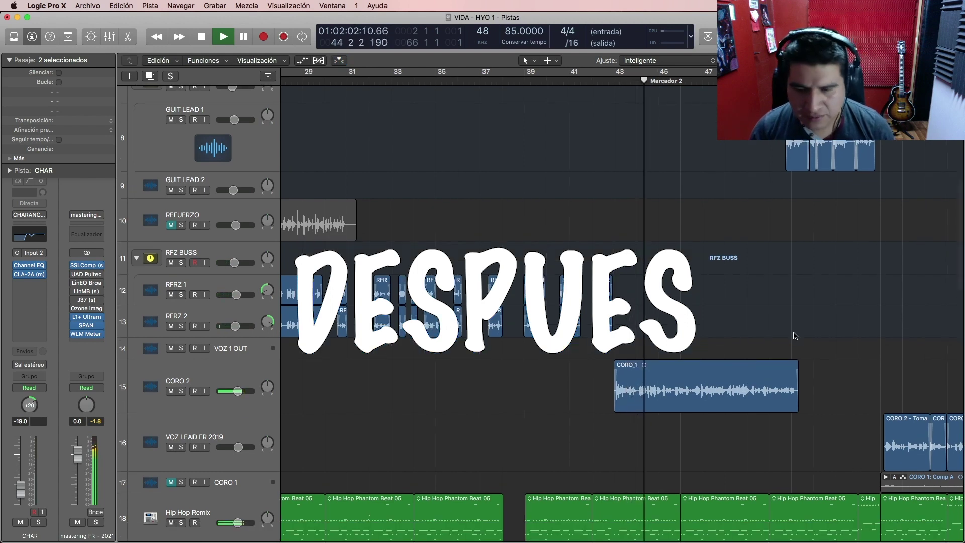
key("super+Left")
key("super+Left")
key("super+Left")
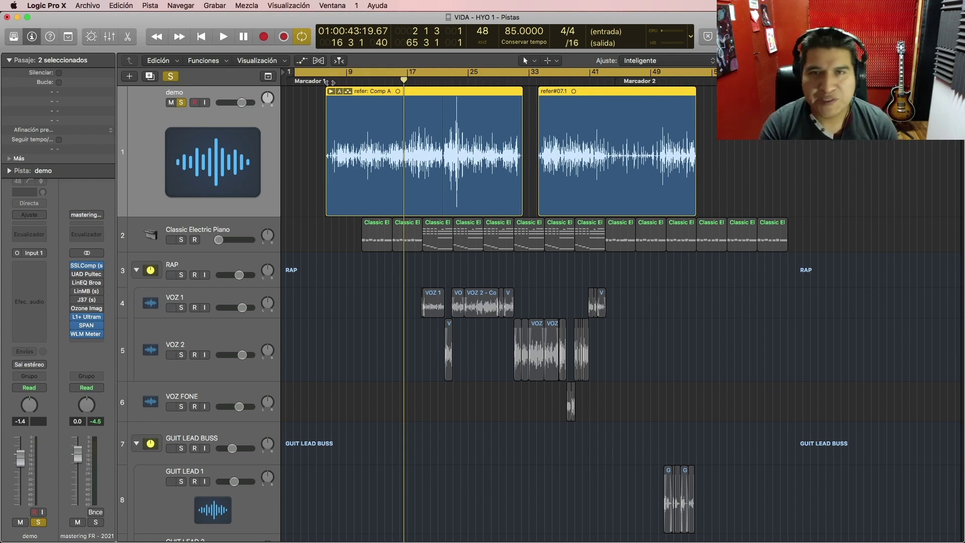
left_click(326, 81)
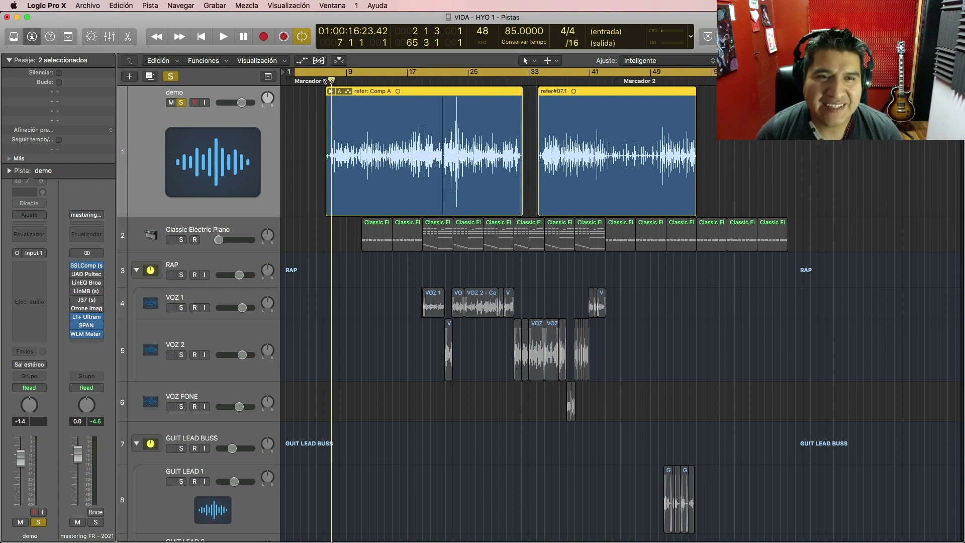
key("space")
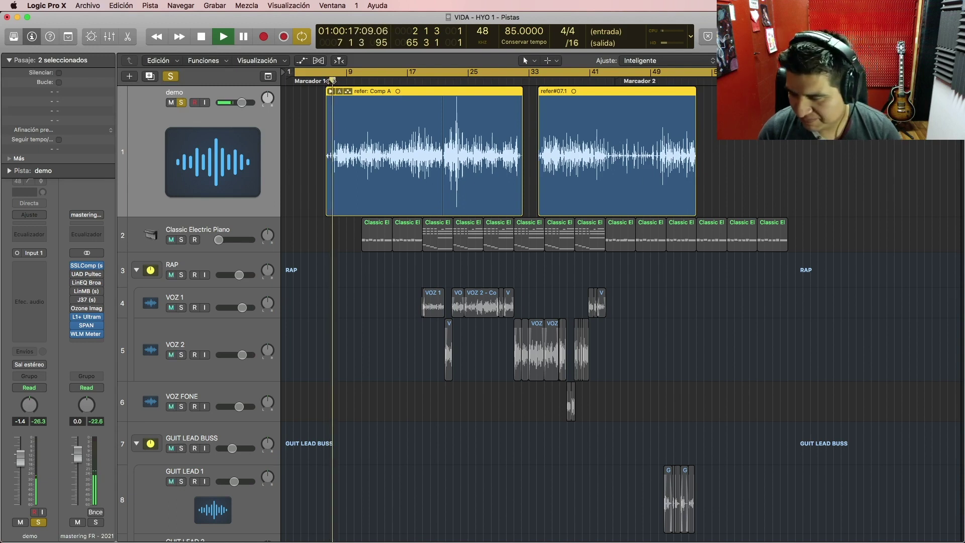
left_click_drag(243, 103, 246, 102)
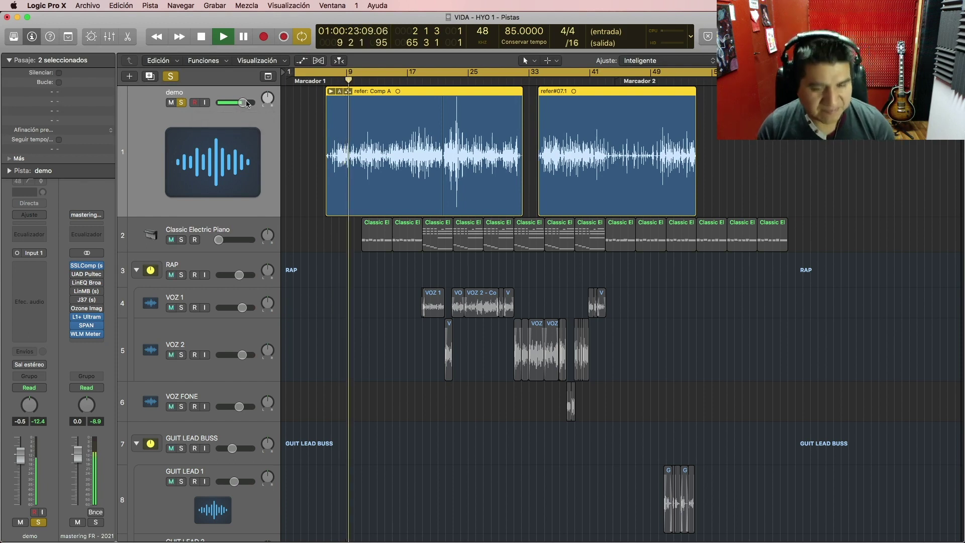
left_click_drag(246, 103, 247, 102)
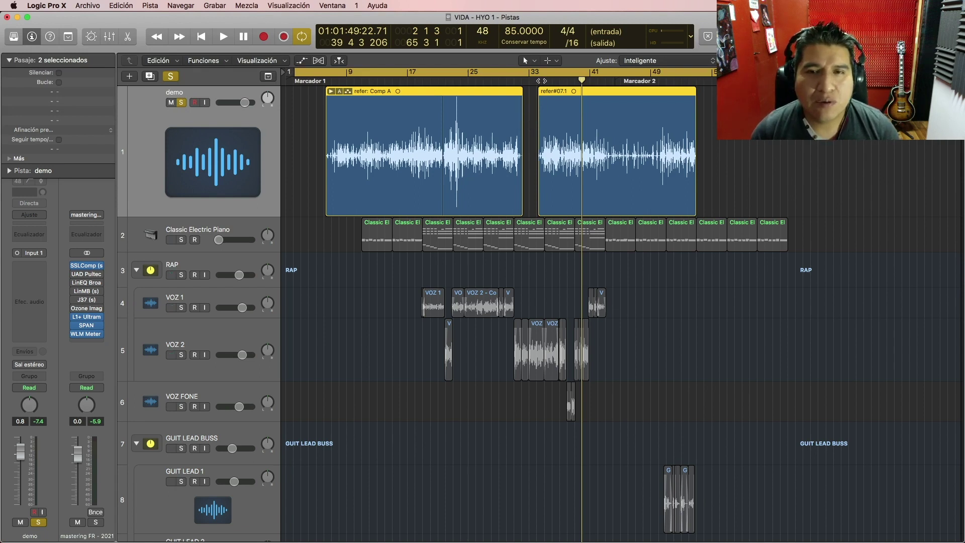
Listen to the demo track's second region, then return the playhead to its start at bar 34
left_click(541, 81)
key("space")
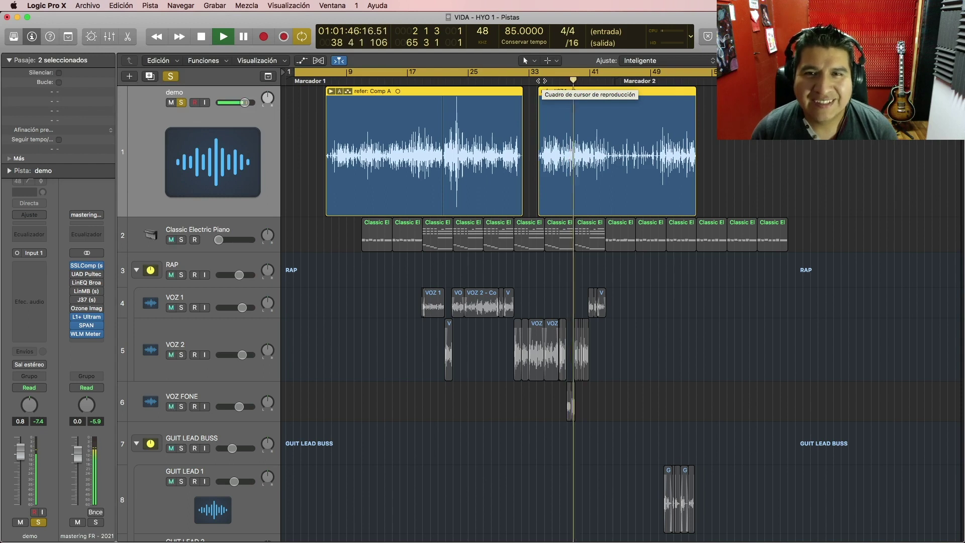
key("space")
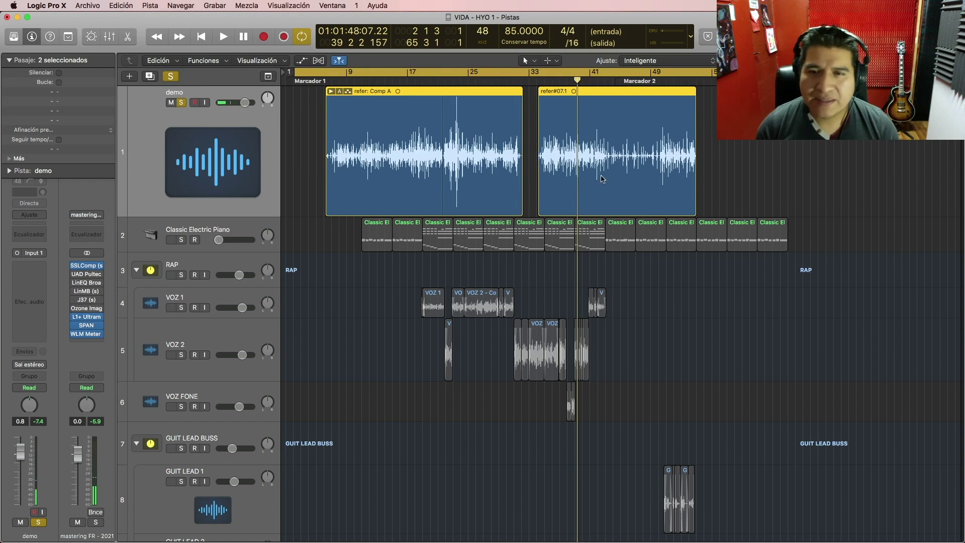
left_click(540, 81)
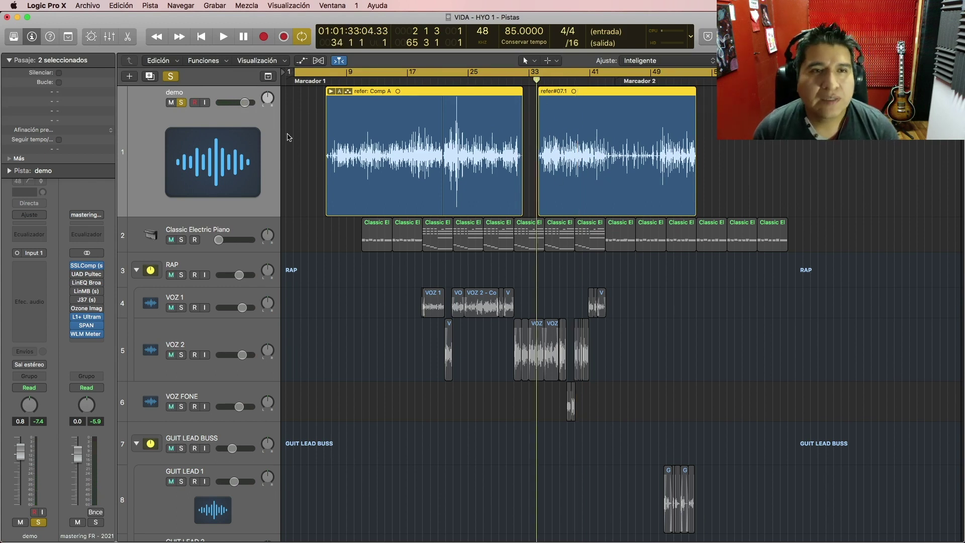
Turn off solo on the demo track and mute it
left_click(181, 102)
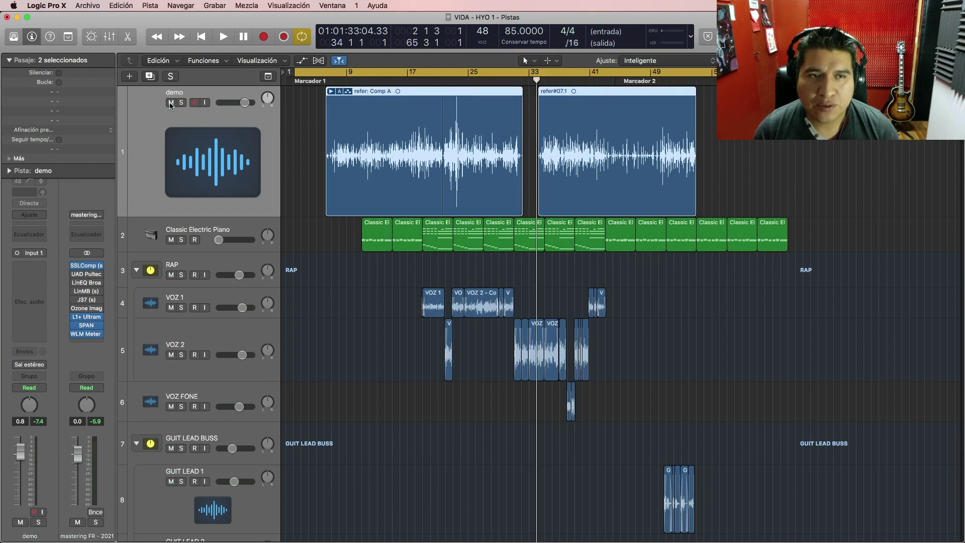
left_click(171, 103)
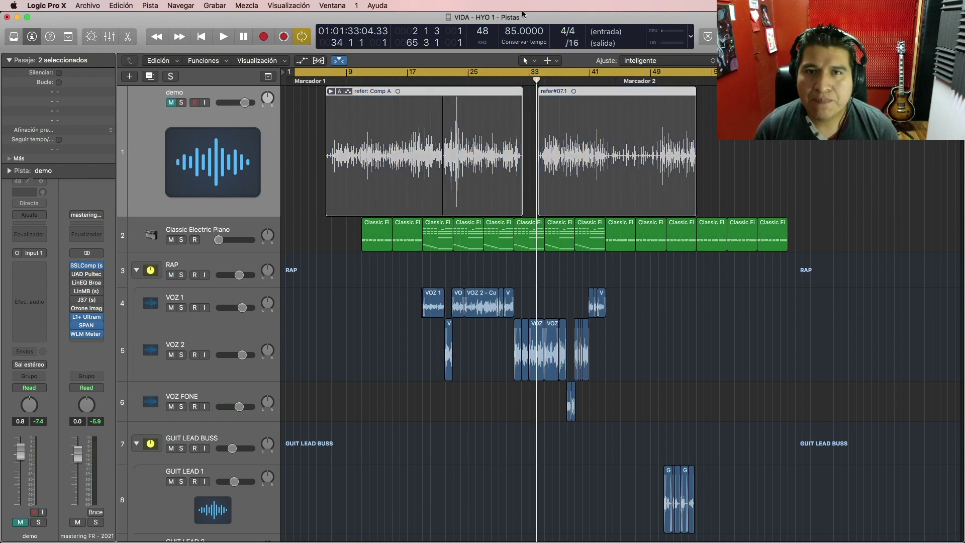
Solo the GUIT INTRO BUSS track and play back the two intro guitars on their own
scroll(749, 145, "down", 1)
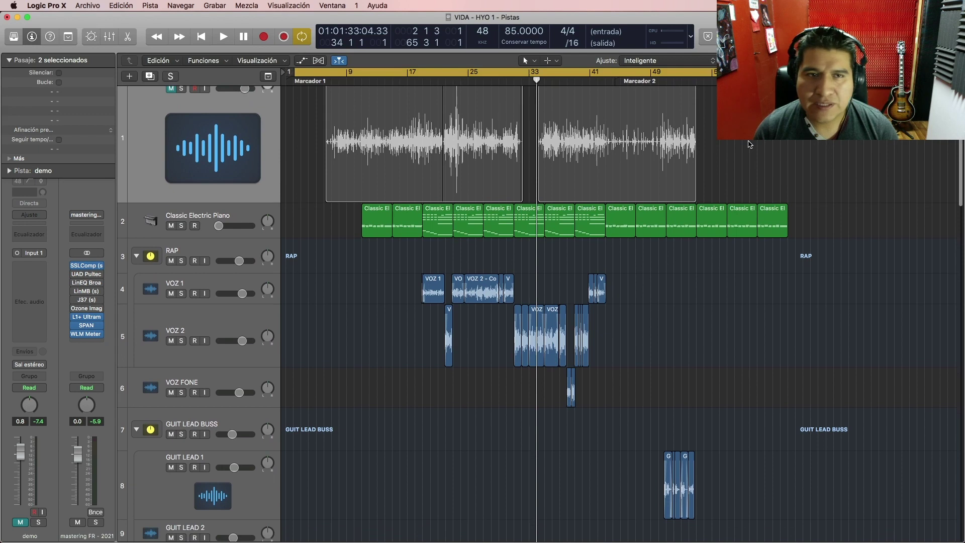
scroll(749, 145, "down", 3)
scroll(590, 157, "down", 6)
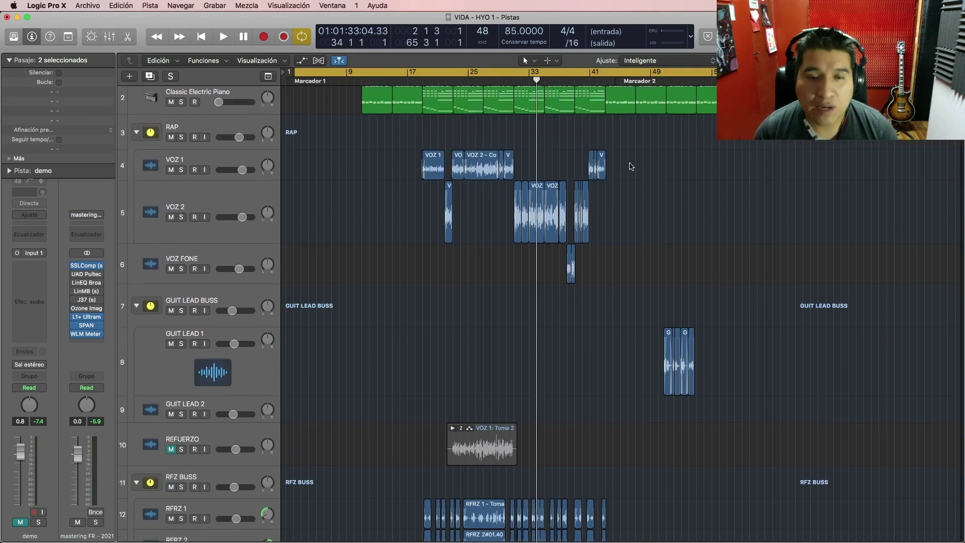
scroll(631, 166, "down", 10)
scroll(631, 166, "down", 20)
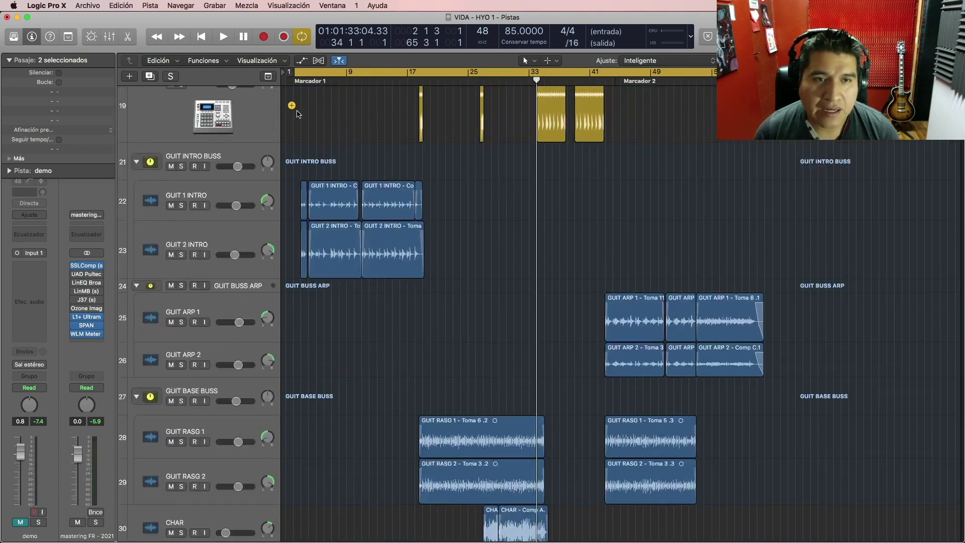
scroll(437, 191, "up", 15)
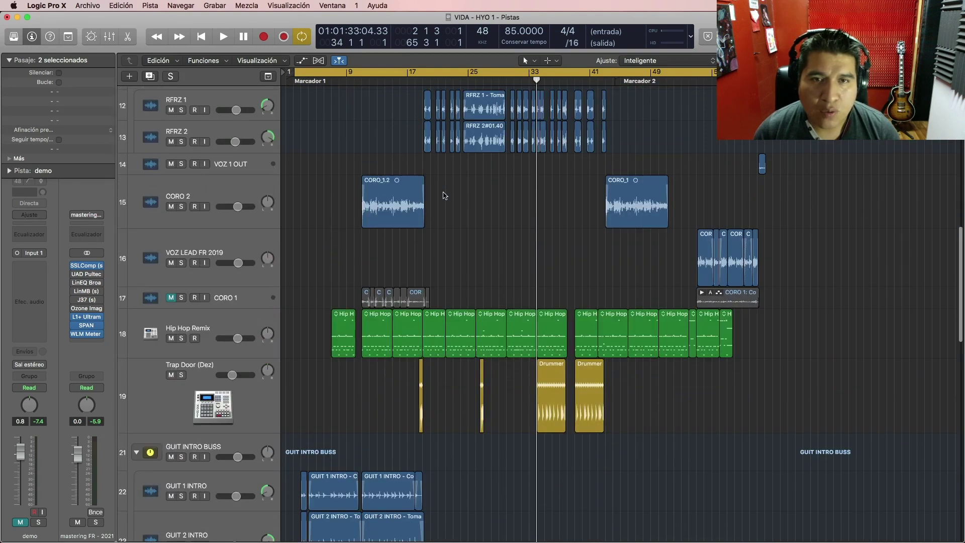
scroll(444, 195, "down", 9)
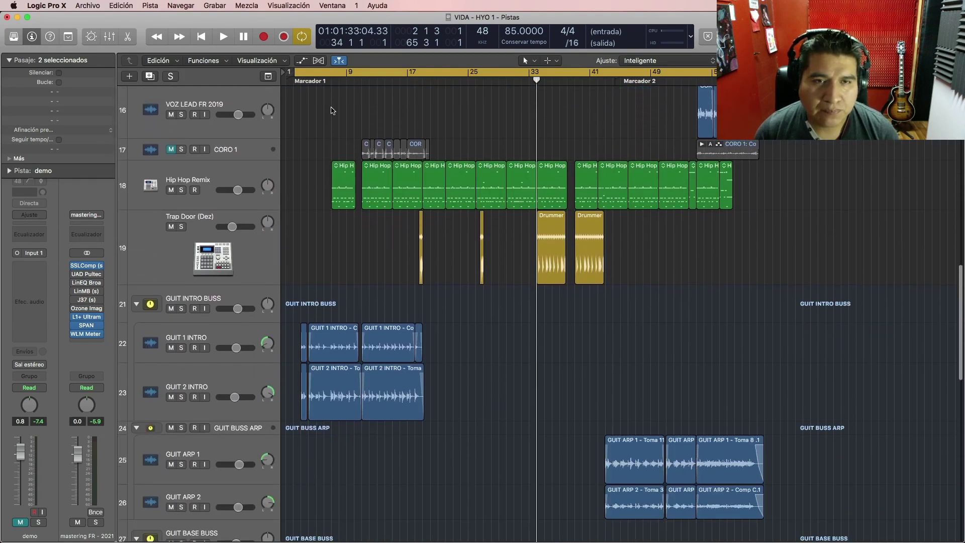
left_click(181, 308)
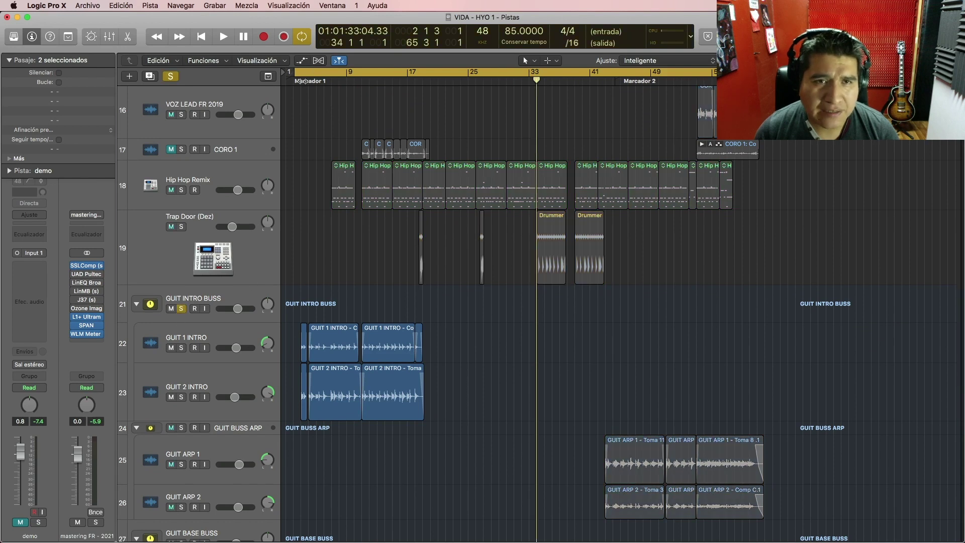
key("space")
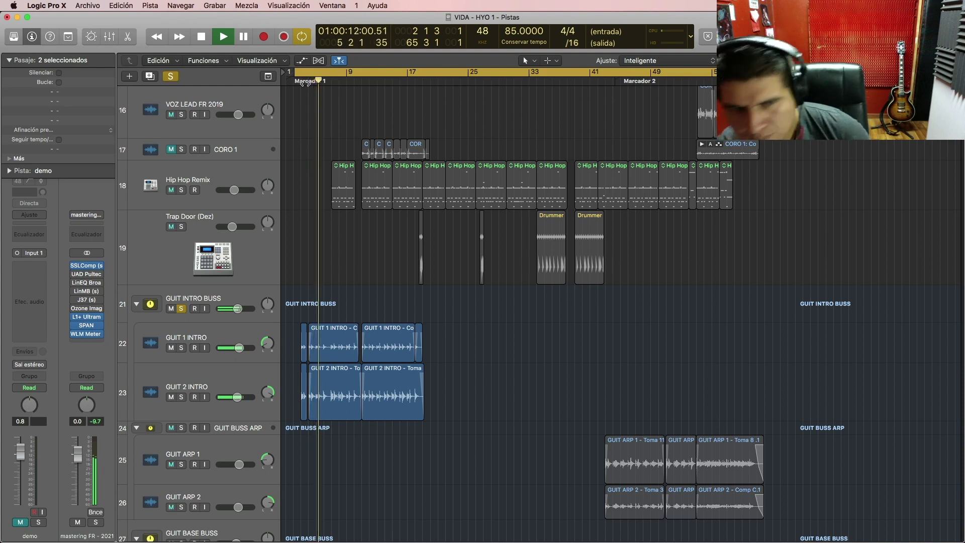
scroll(526, 311, "down", 3)
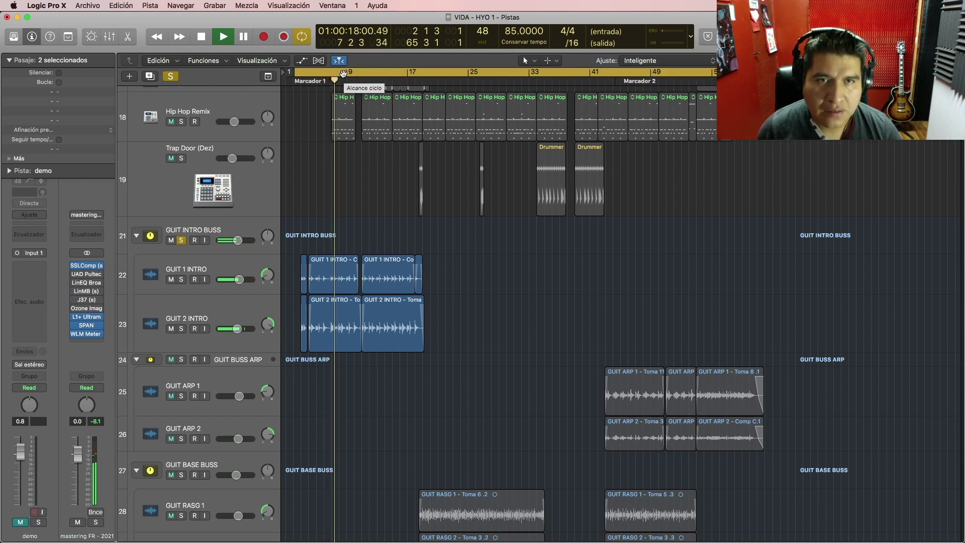
Shift the whole cycle range so it runs from 2 3 3 1 to 66 1 1 1
scroll(369, 130, "up", 2)
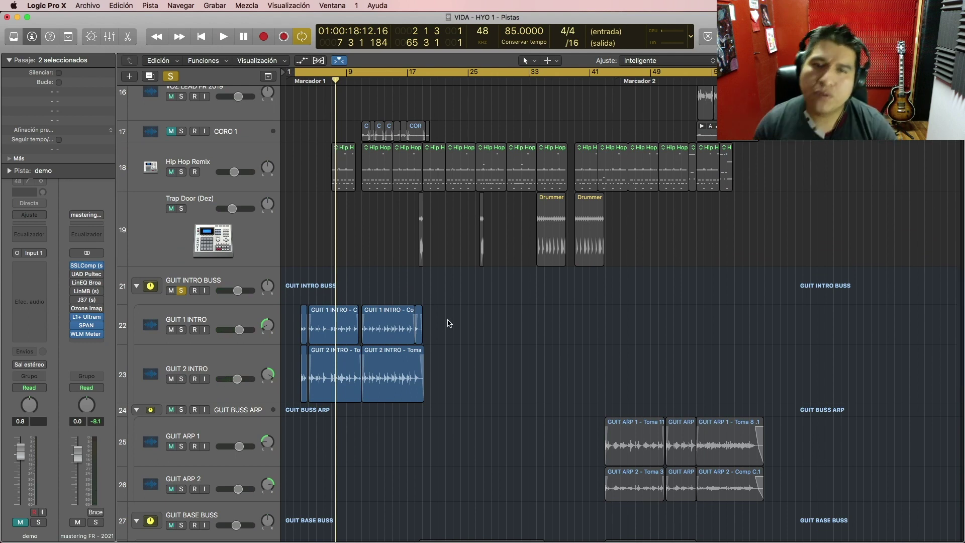
scroll(449, 324, "up", 20)
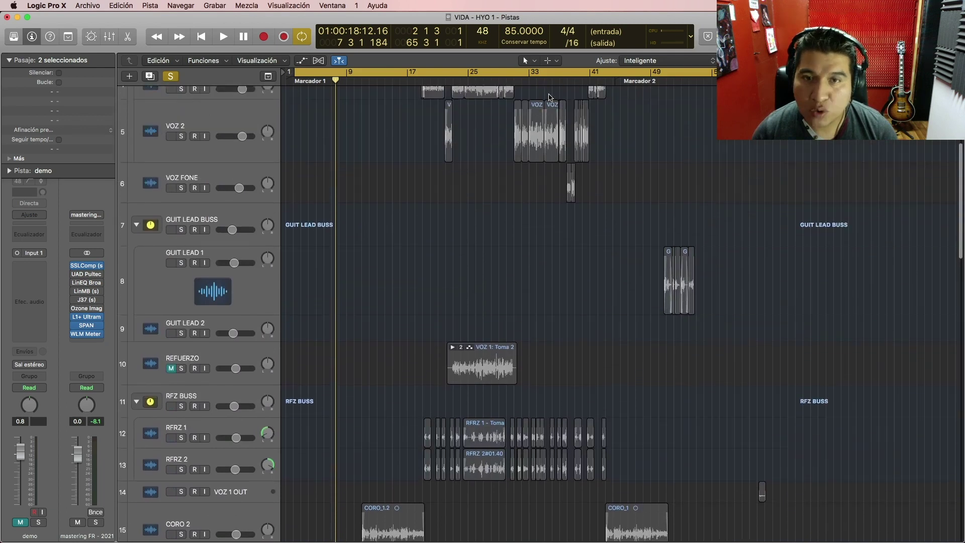
scroll(566, 207, "up", 5)
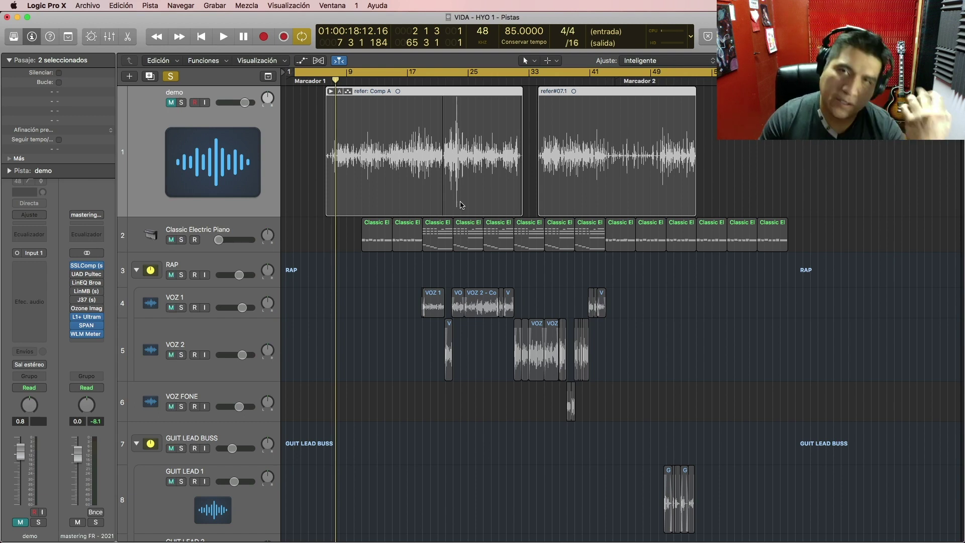
scroll(458, 227, "down", 15)
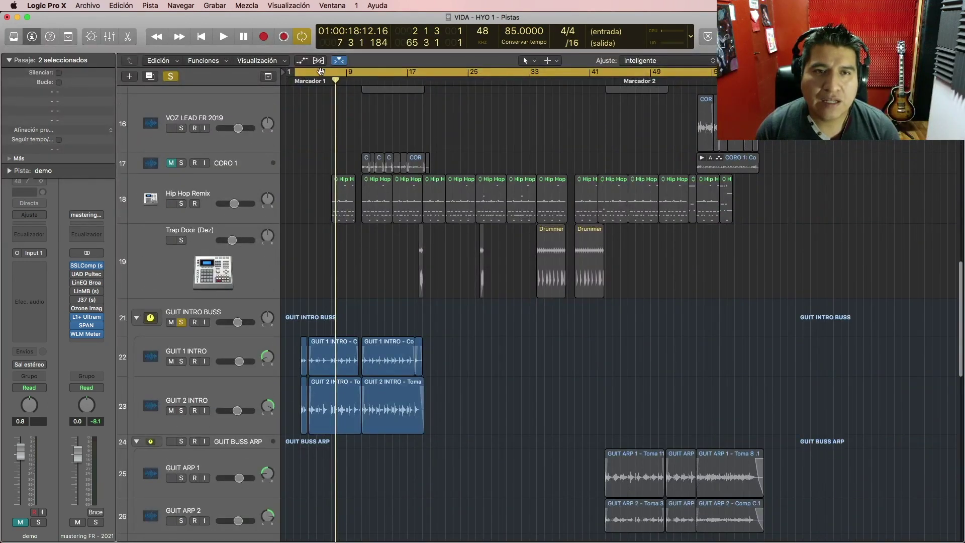
left_click_drag(322, 71, 321, 70)
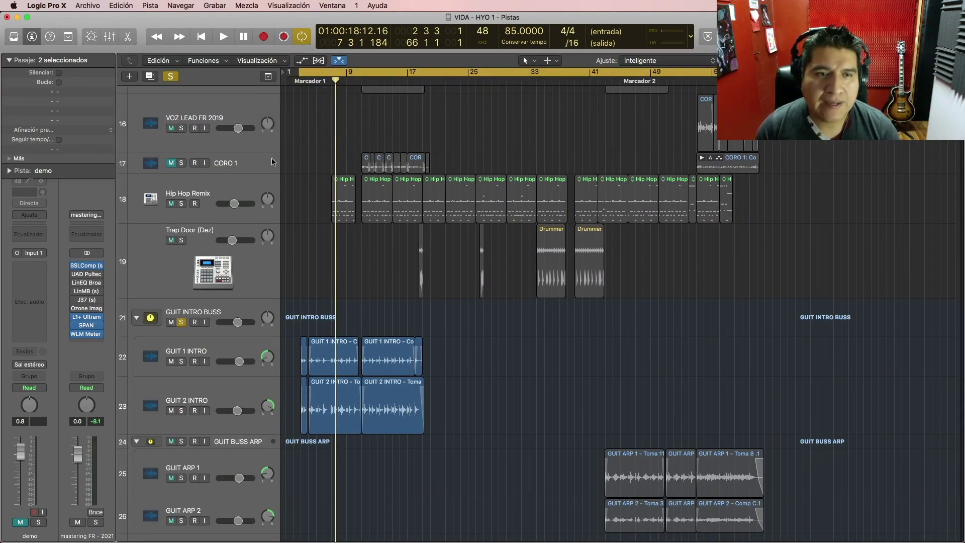
Solo the Hip Hop Remix drum track as well and play it together with the intro guitars
left_click(195, 196)
left_click(181, 204)
key("space")
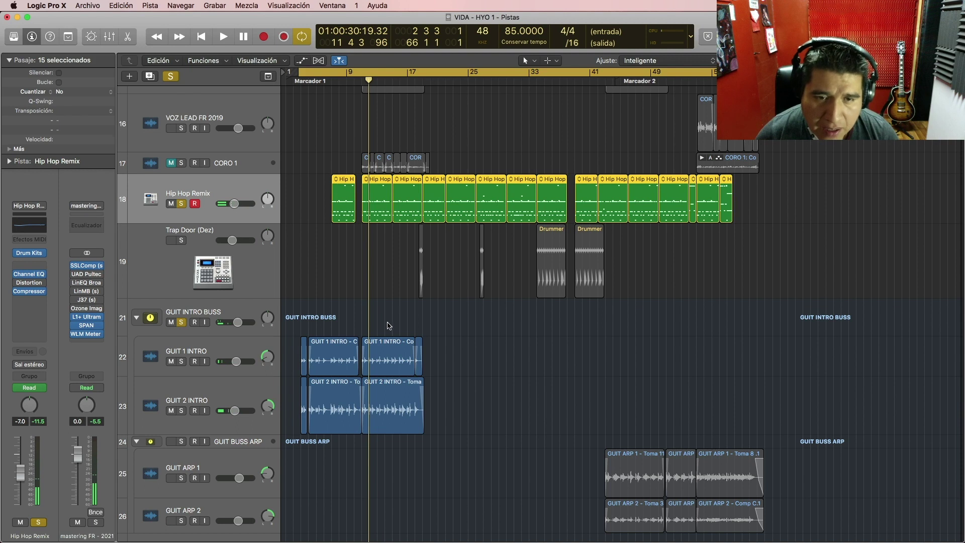
Select the intro guitar regions starting at bar 11 and examine how they line up with the drum and chorus regions
left_click_drag(365, 327, 431, 407)
key("super+Right")
key("super+Right")
key("super+Right")
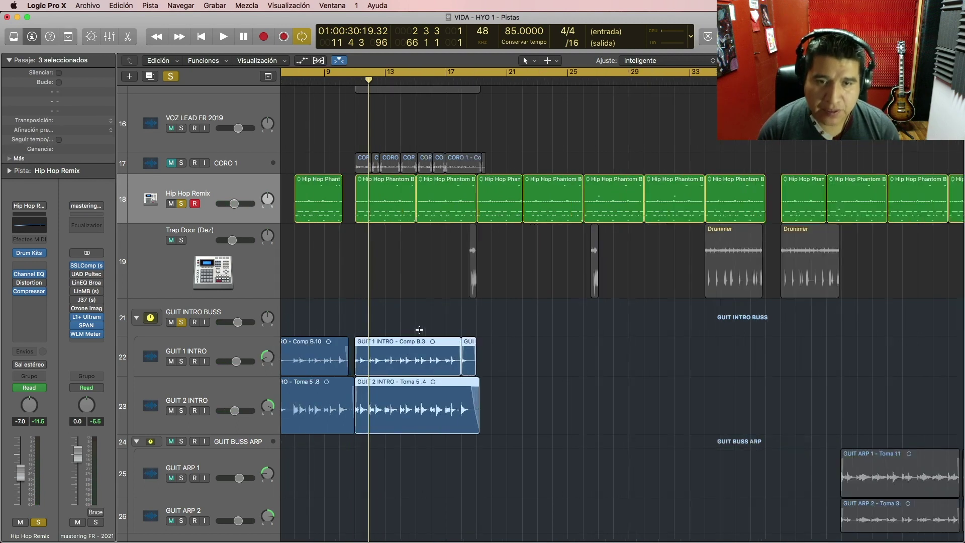
scroll(437, 295, "down", 5)
scroll(437, 295, "up", 10)
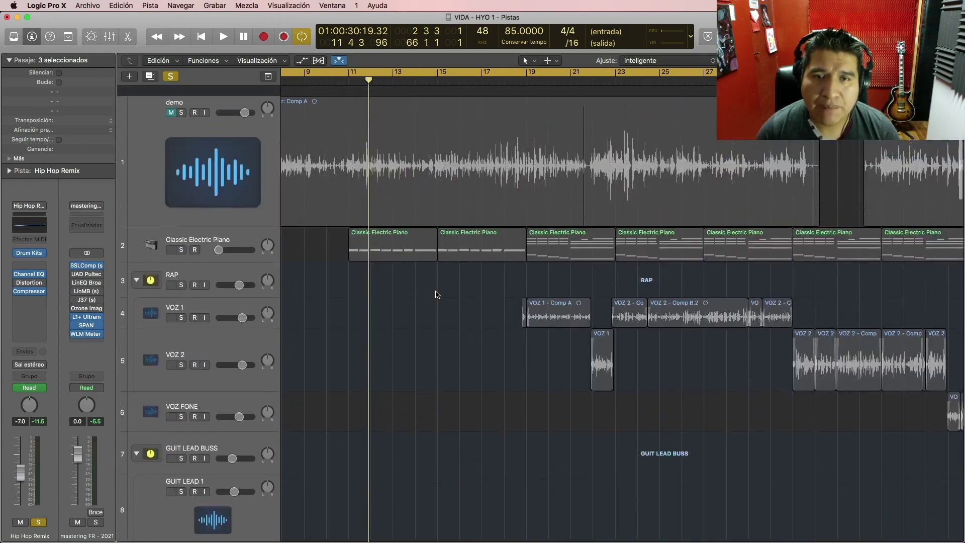
scroll(438, 295, "down", 8)
scroll(437, 295, "up", 5)
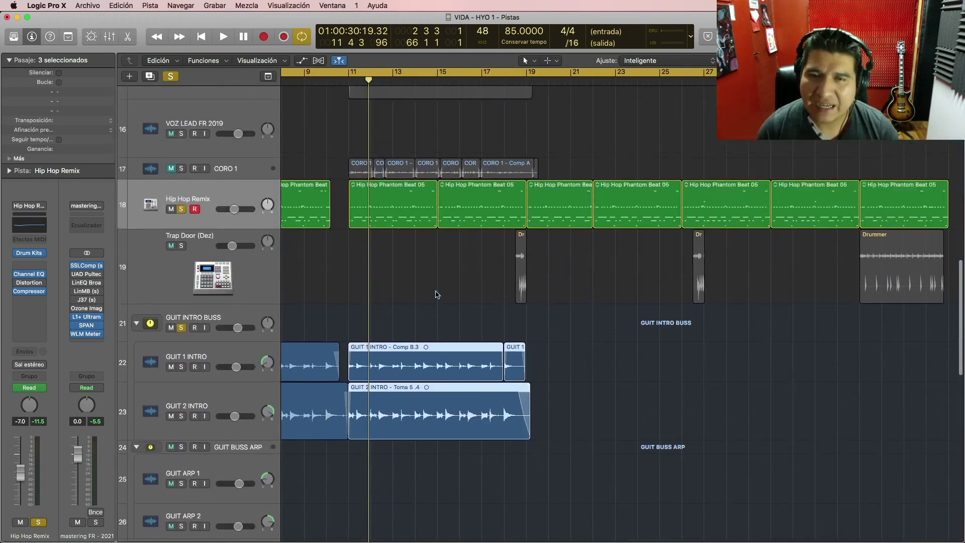
scroll(506, 297, "left", 5)
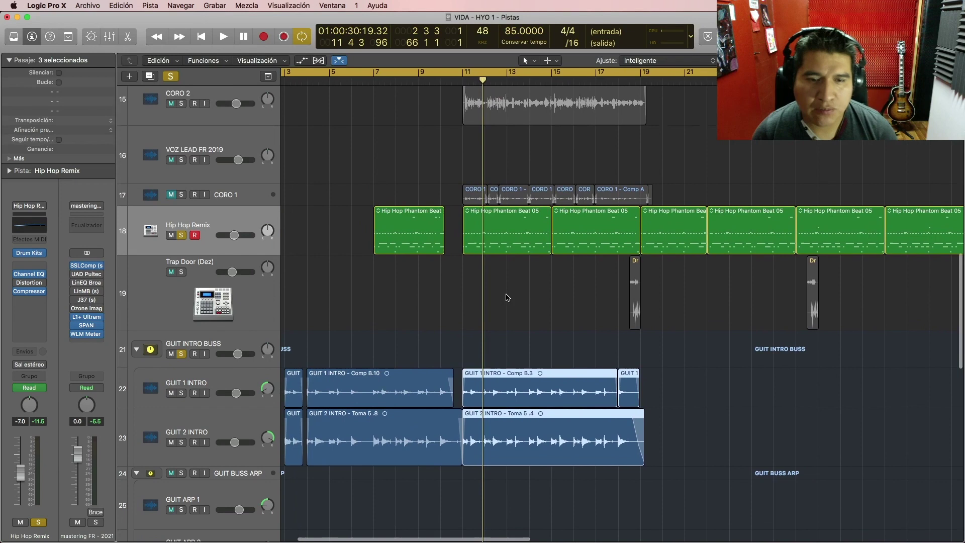
scroll(506, 297, "down", 3)
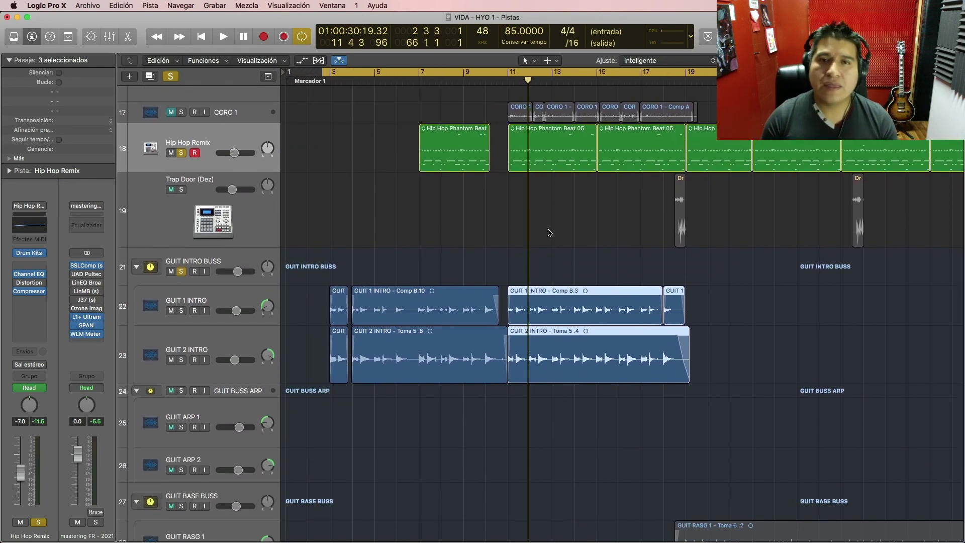
Rename the track that holds the two sea-sound regions as "sonido mar"
key("space")
scroll(549, 246, "down", 15)
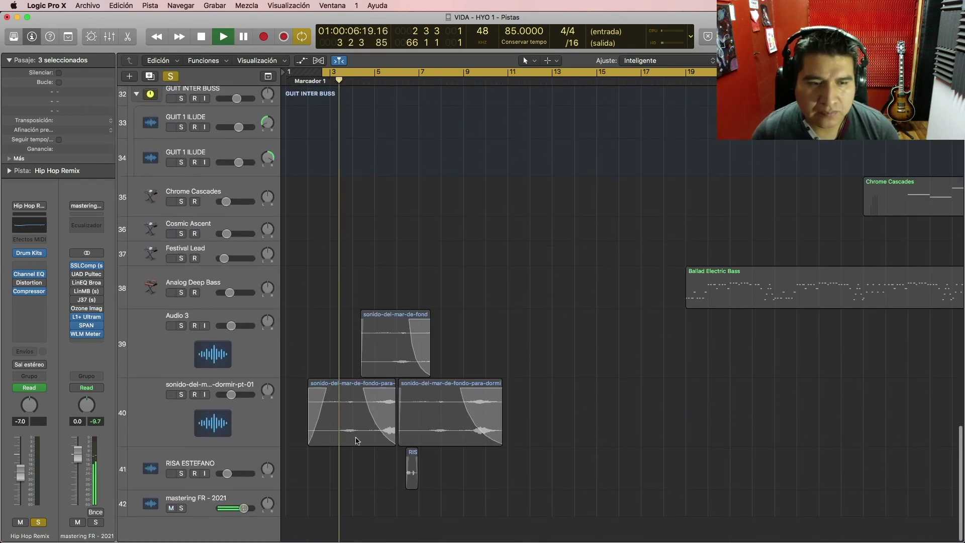
key("space")
double_click(201, 384)
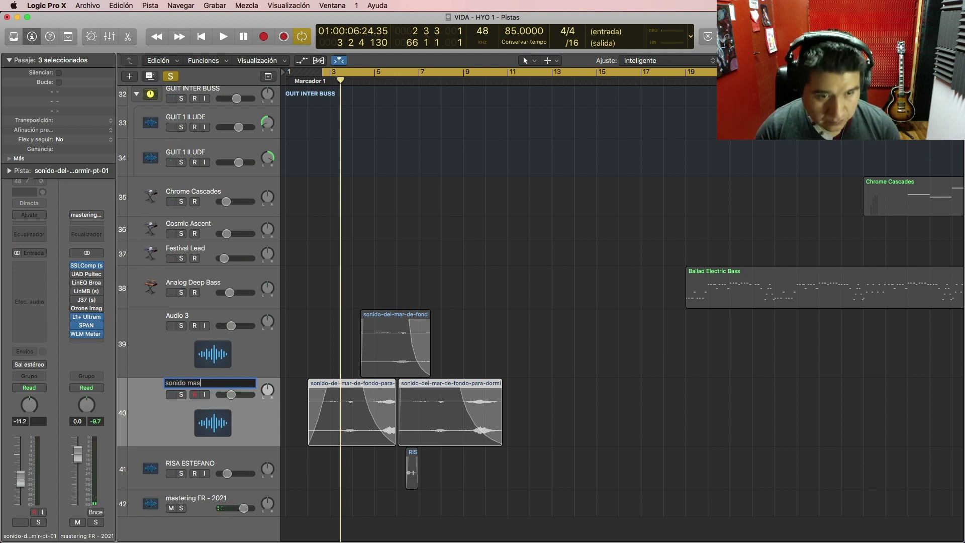
left_click(434, 350)
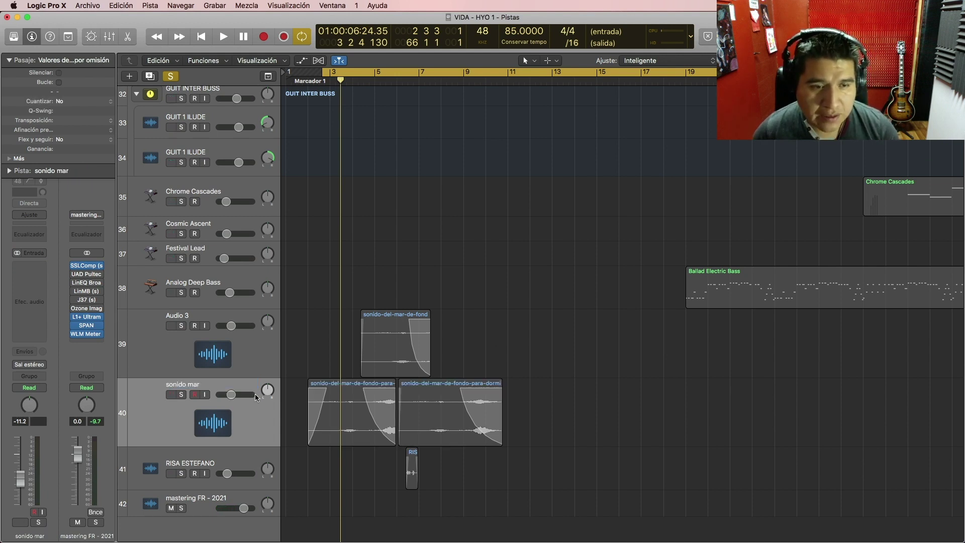
Move the start of the cycle range back to 2 1 1 1 during a short playback
key("space")
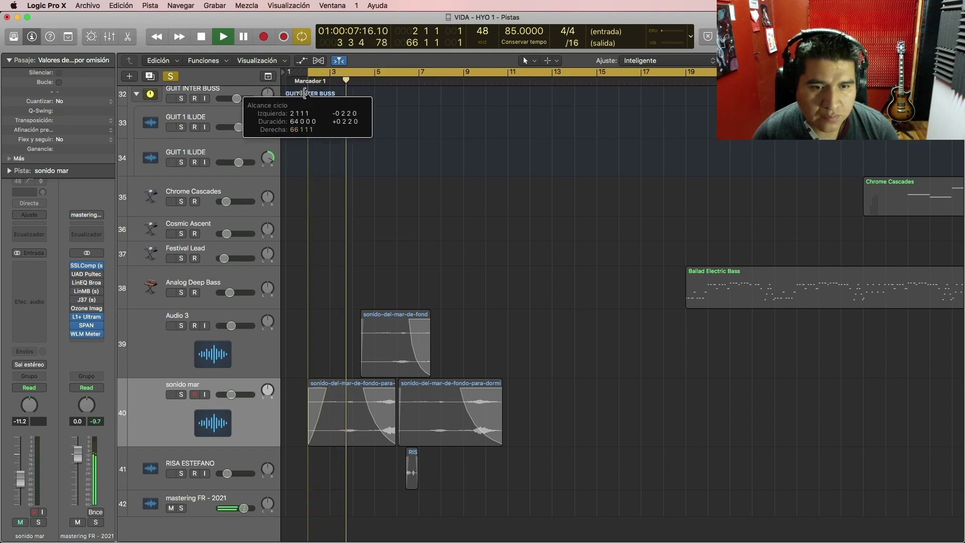
key("space")
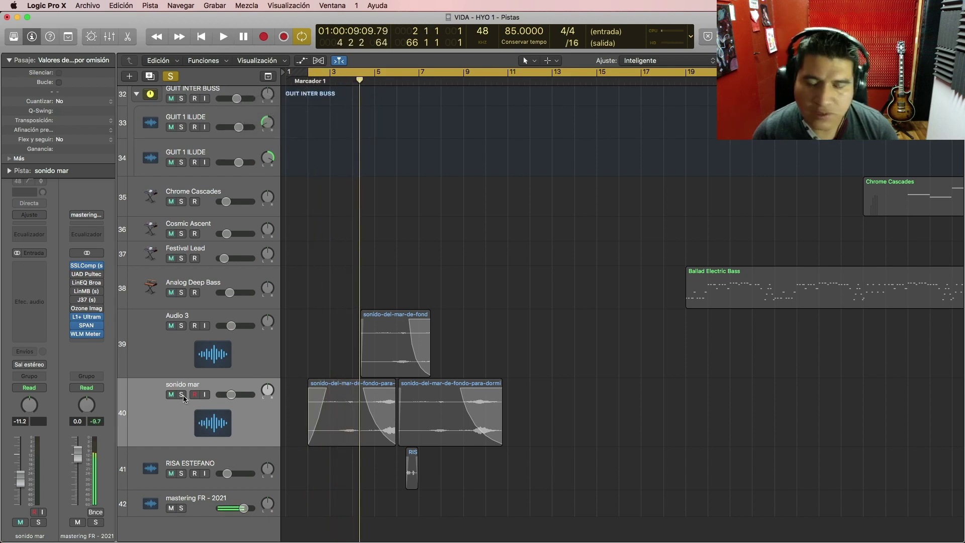
Solo the "sonido mar" and Audio 3 tracks and play the layered sea sounds together
left_click(182, 395)
key("space")
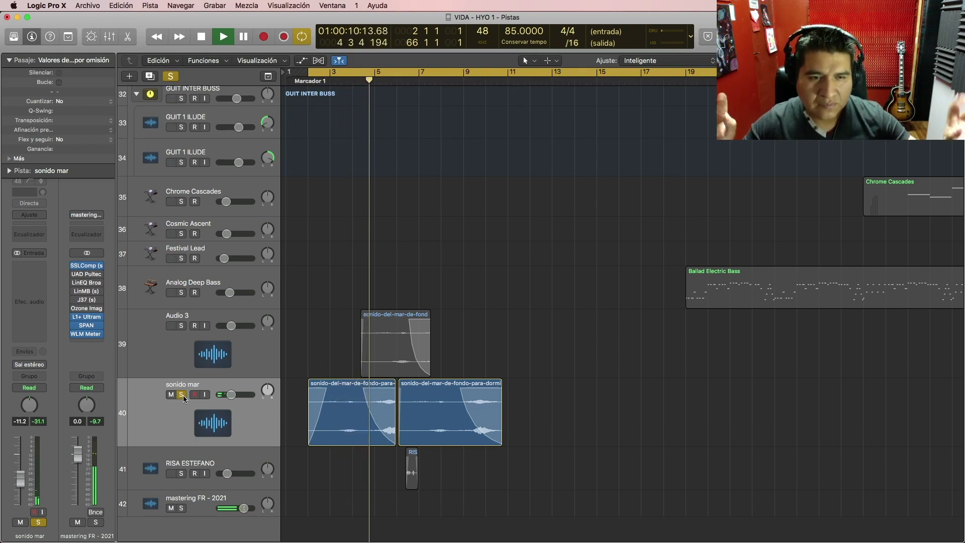
left_click(181, 325)
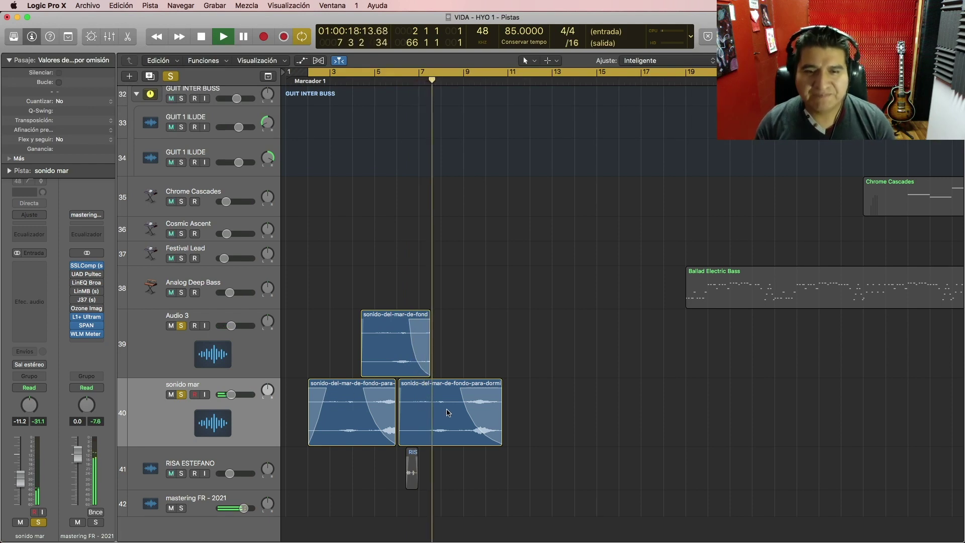
key("space")
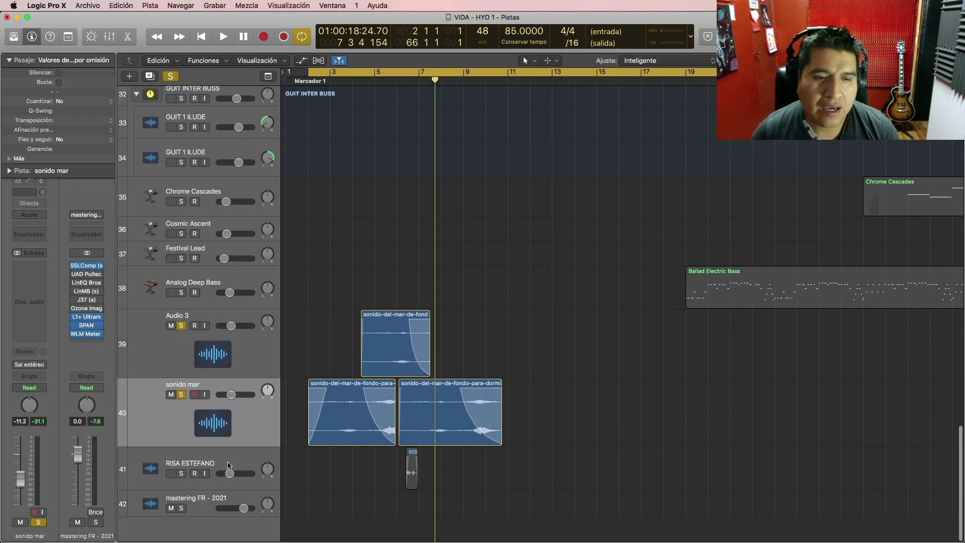
Solo the laugh (RISA) track as well and play it over the sea sounds
left_click(193, 472)
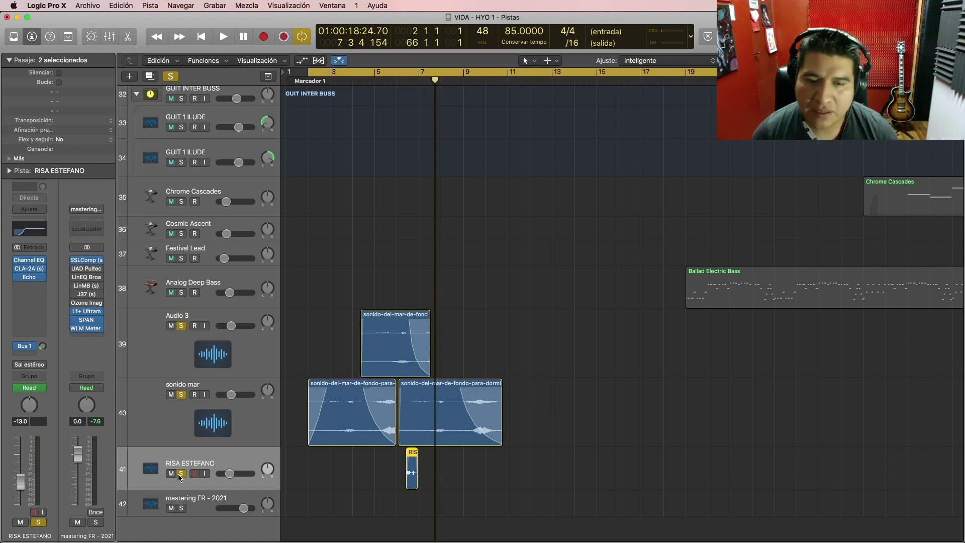
key("space")
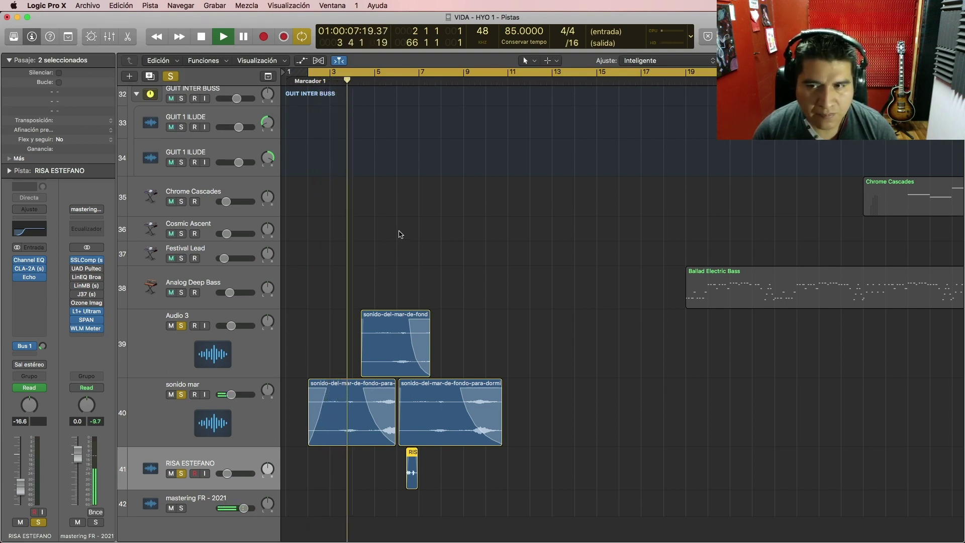
left_click(228, 282)
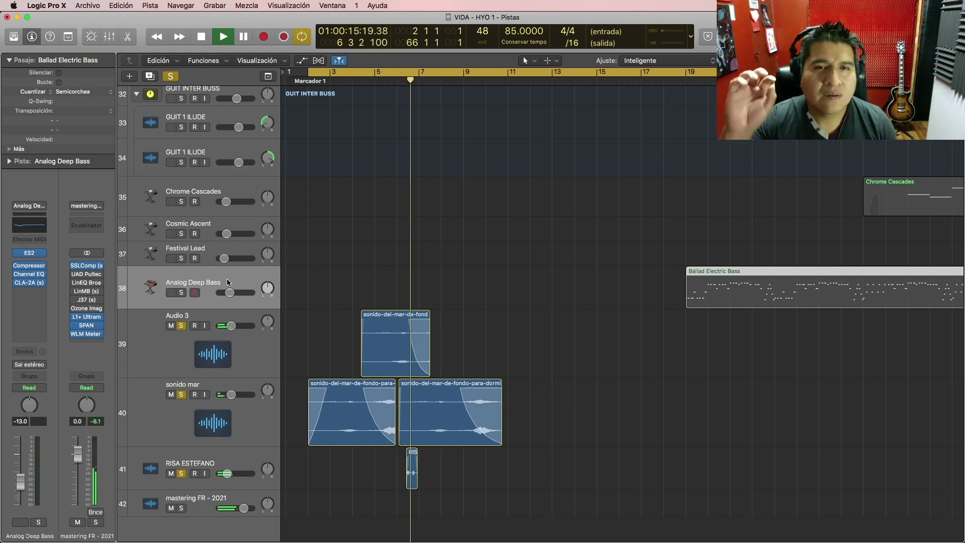
key("space")
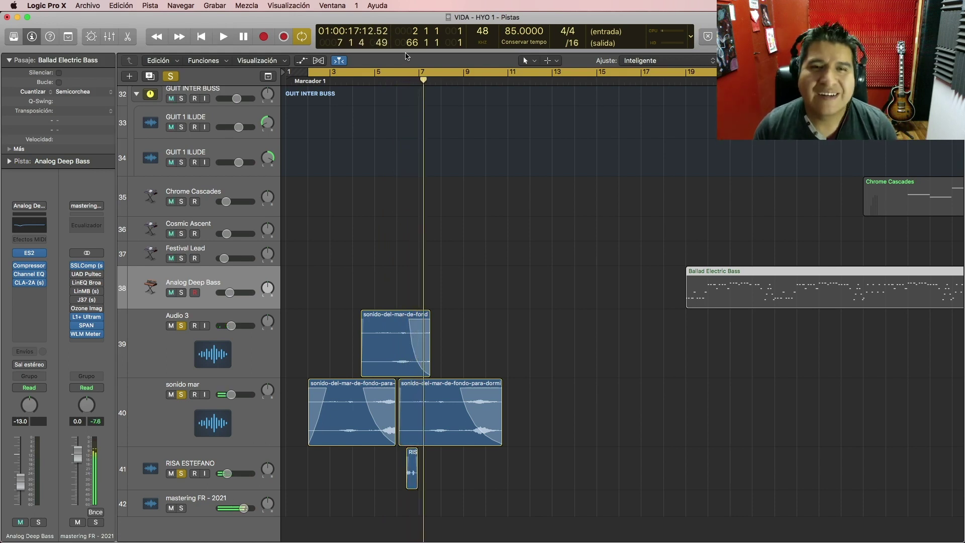
Replay the soloed laugh and sea sounds several times from around bar 6, just before the laugh region
left_click(397, 83)
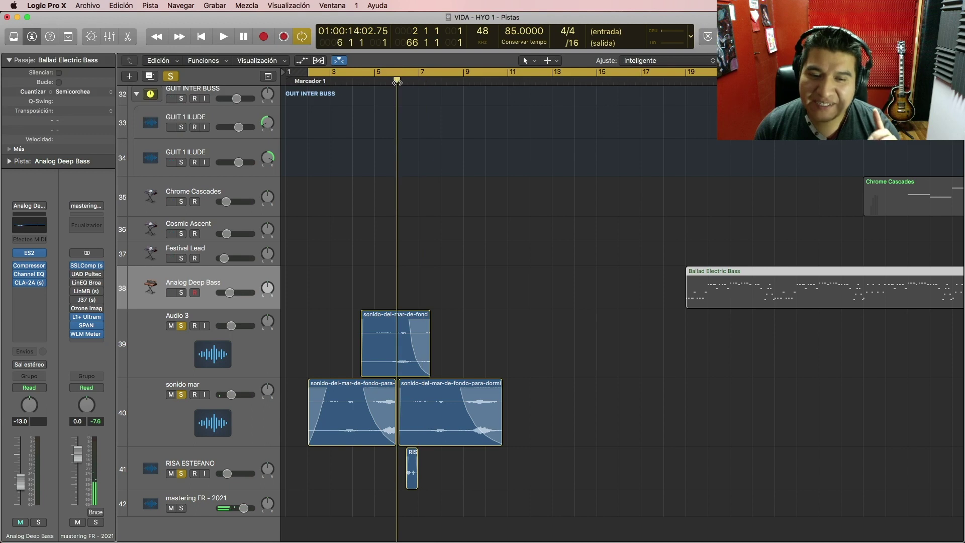
key("space")
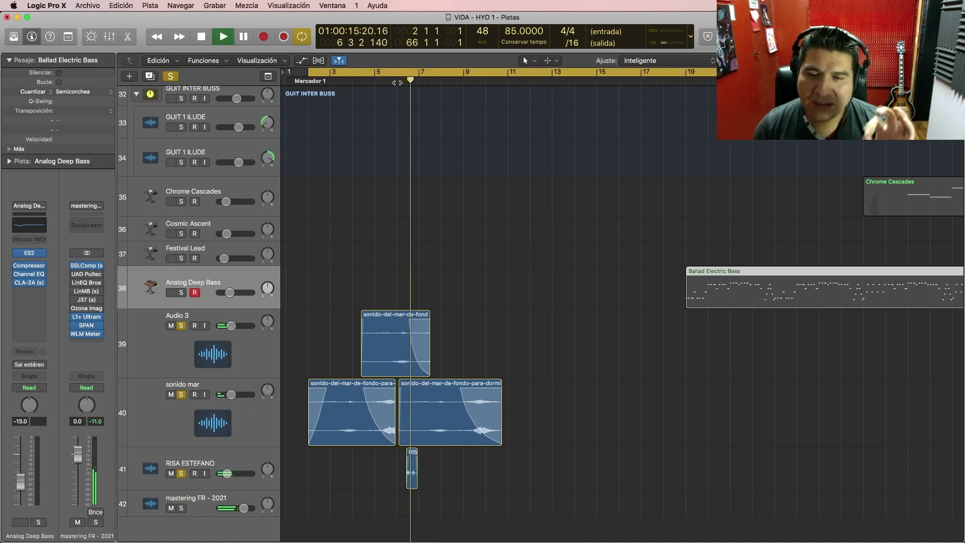
key("space")
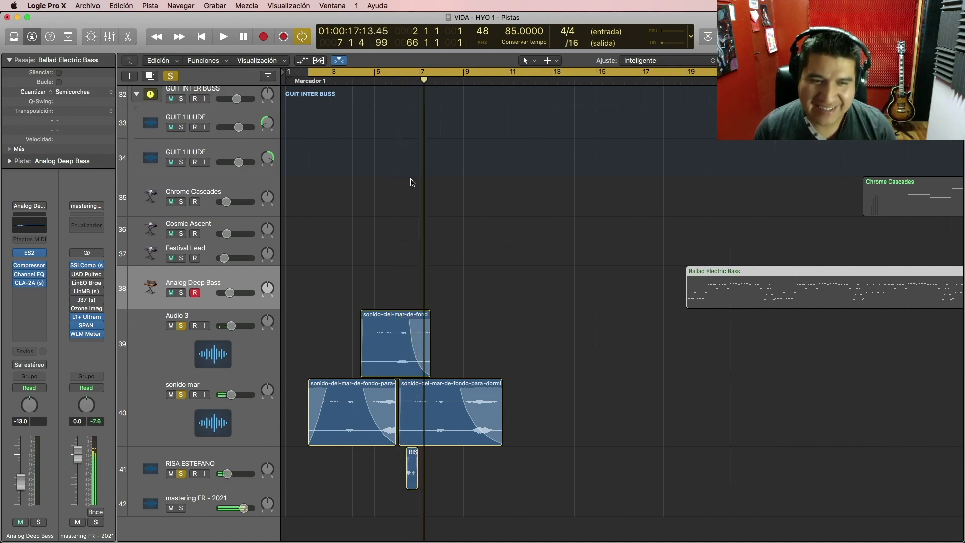
left_click(220, 469)
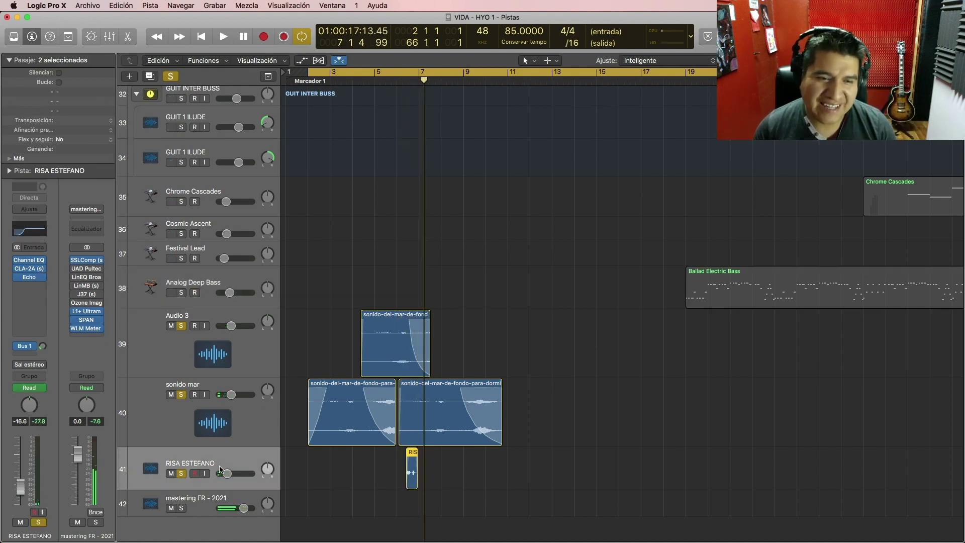
left_click(408, 85)
left_click_drag(409, 83, 406, 82)
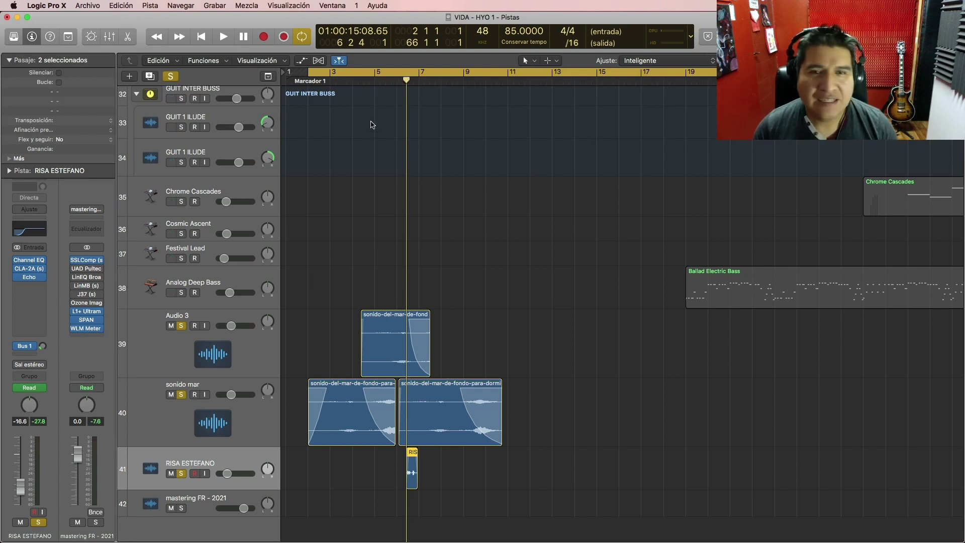
key("space")
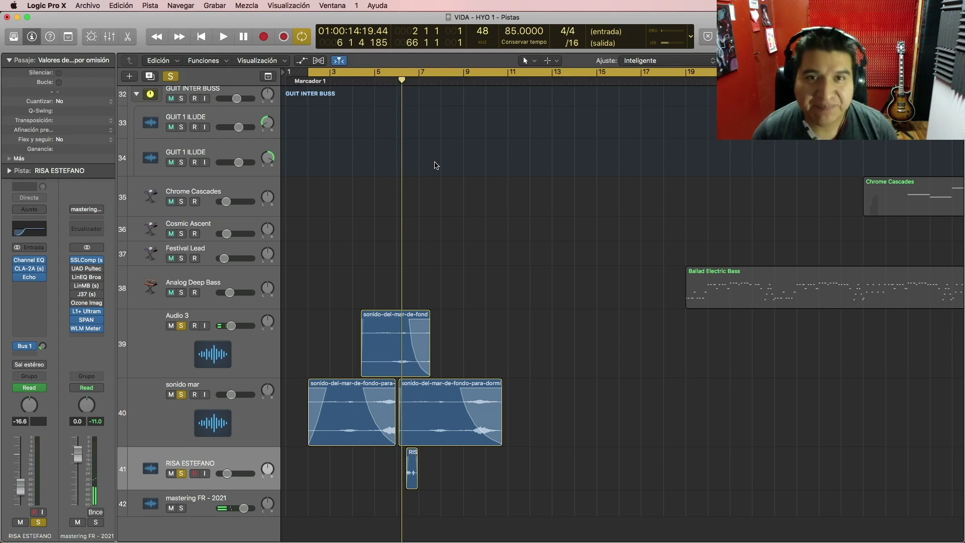
key("space")
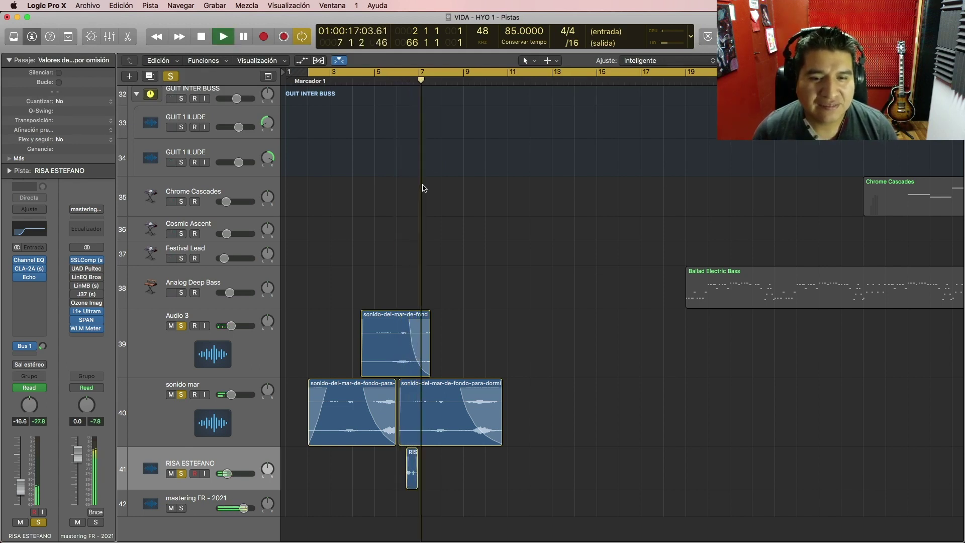
Examine the drum, intro guitar and base guitar tracks while the soloed intro plays on to about bar 13
key("super+Left")
scroll(459, 208, "up", 3)
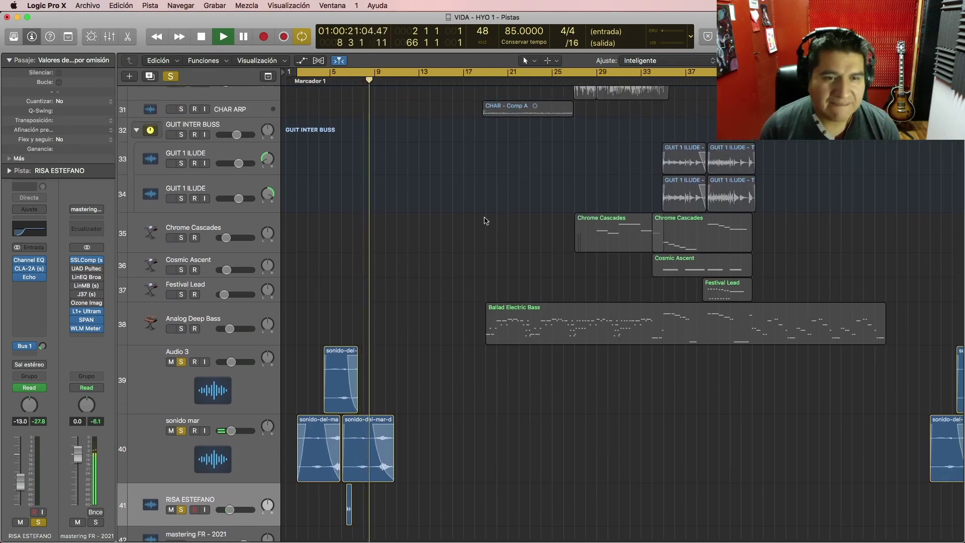
scroll(507, 220, "up", 10)
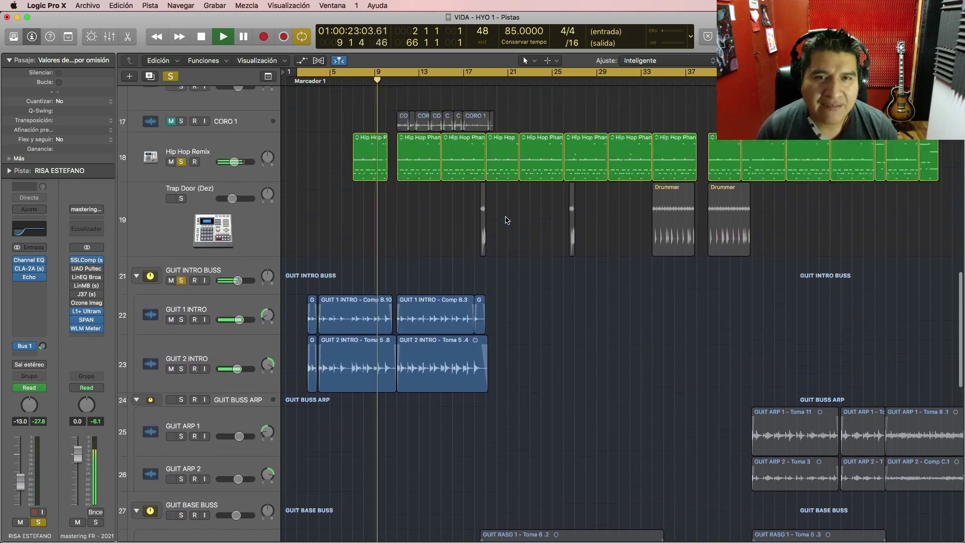
scroll(506, 220, "down", 6)
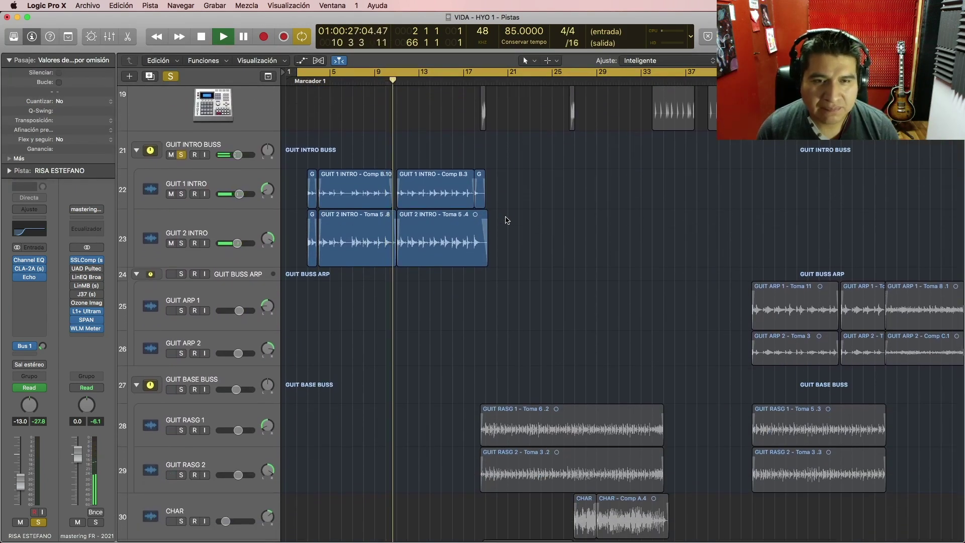
scroll(506, 220, "down", 8)
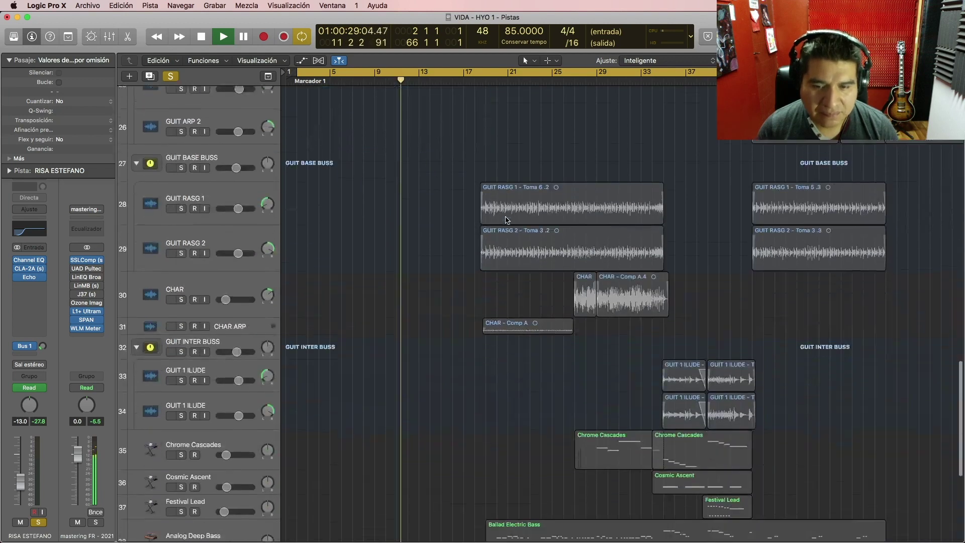
scroll(506, 220, "up", 5)
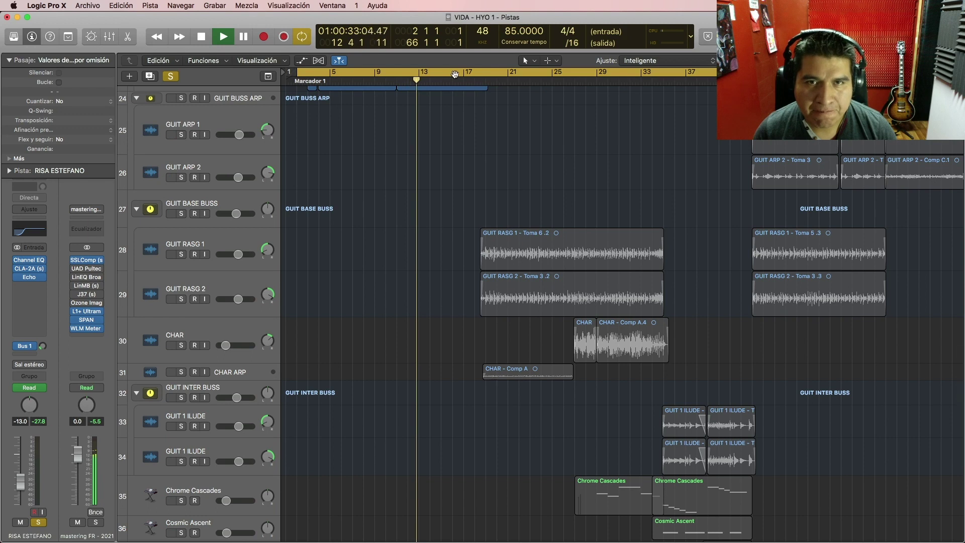
scroll(453, 143, "up", 2)
key("space")
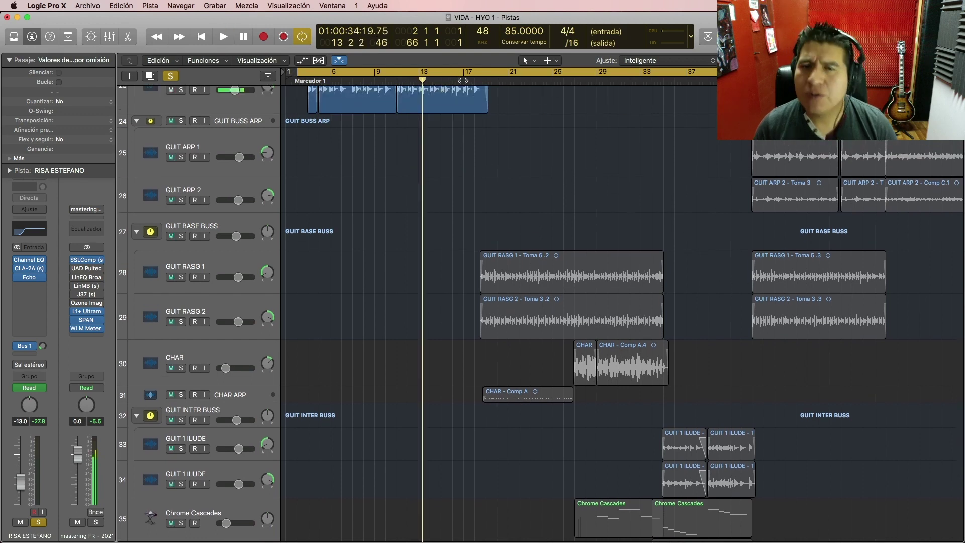
Review the demo, electric piano, rap voice and lead guitar tracks against the intro drum and guitar tracks
scroll(459, 269, "up", 10)
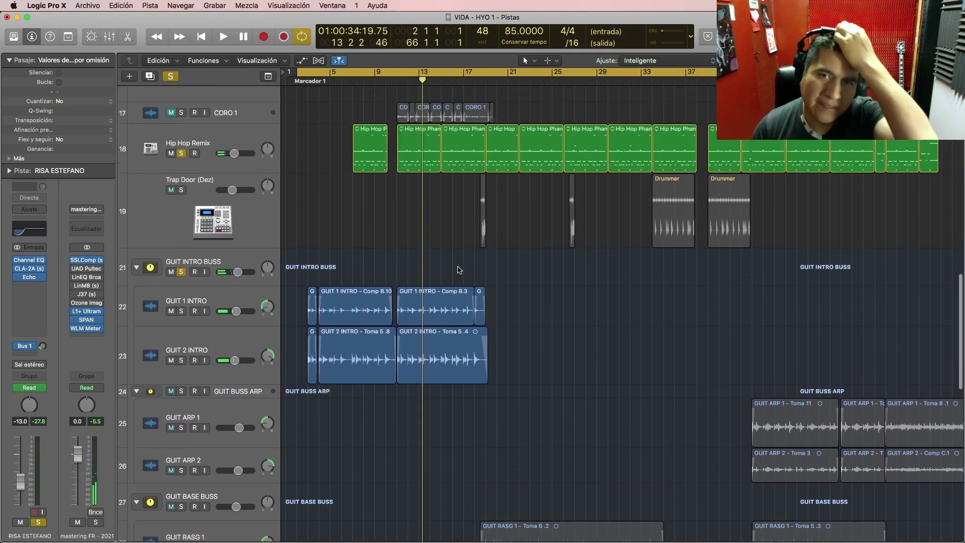
scroll(458, 270, "up", 5)
scroll(457, 270, "up", 10)
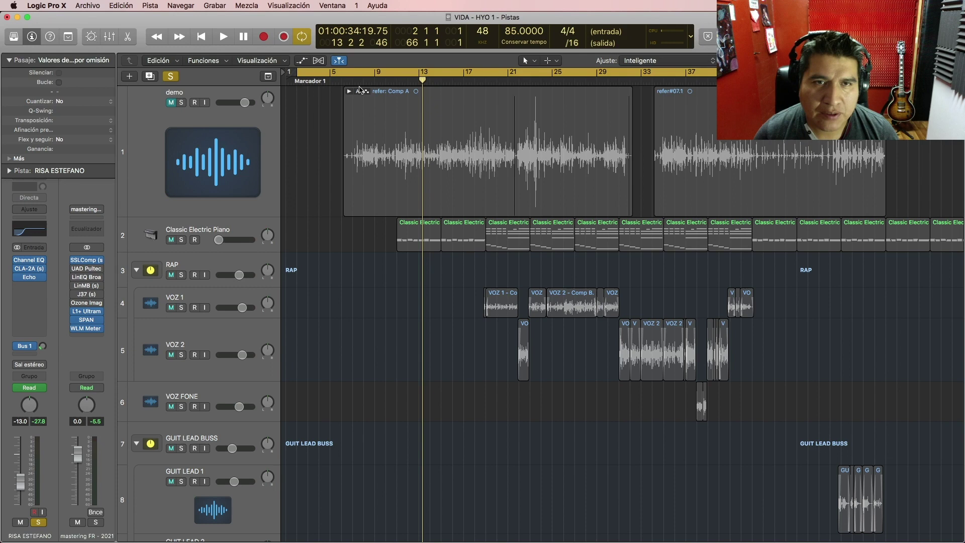
scroll(431, 231, "down", 1)
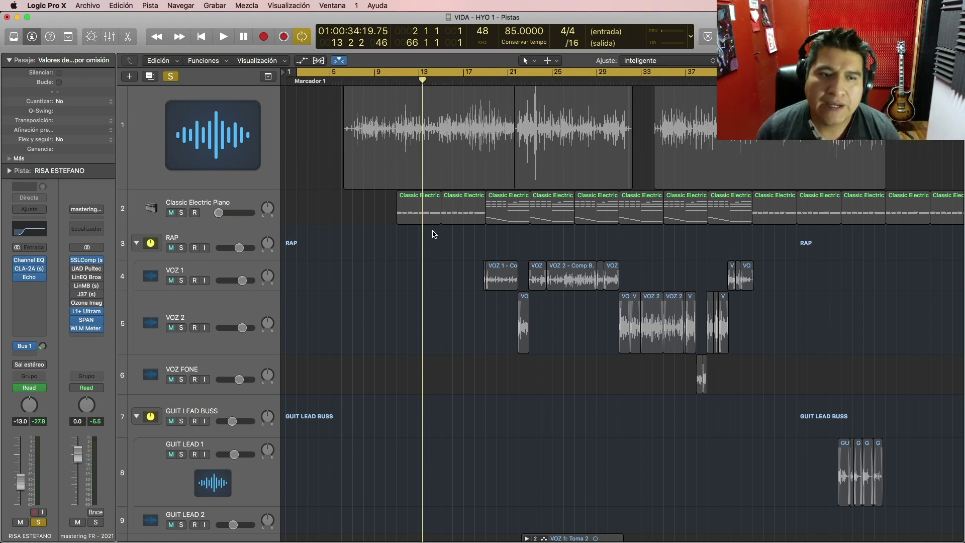
scroll(499, 271, "down", 20)
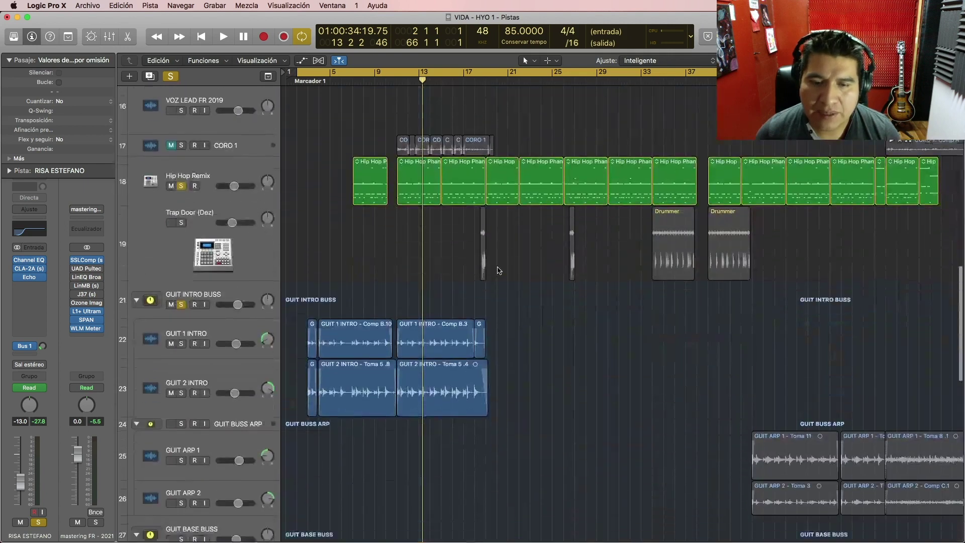
Solo GUIT BASE BUSS and play the strummed guitars with the other soloed tracks from about bar 17
scroll(499, 270, "down", 3)
left_click(469, 82)
key("space")
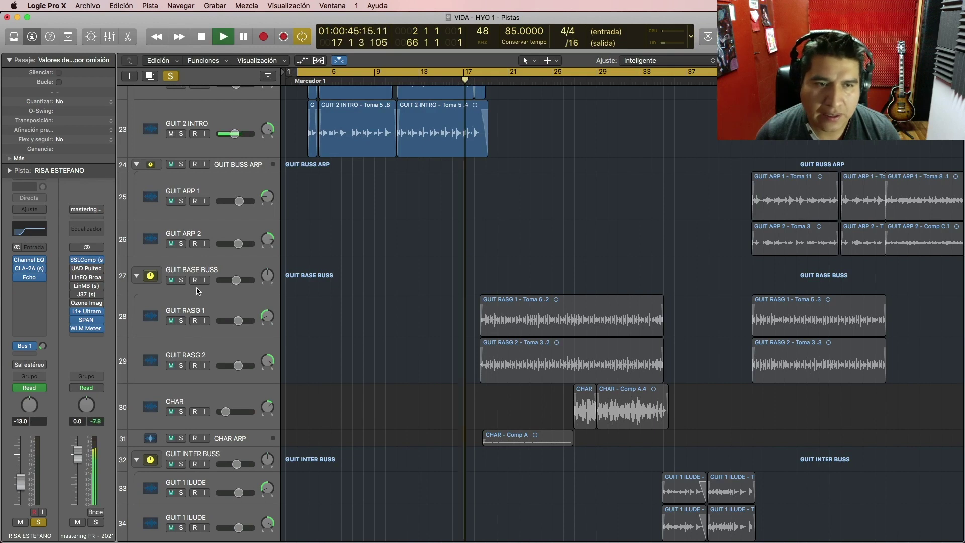
left_click(181, 280)
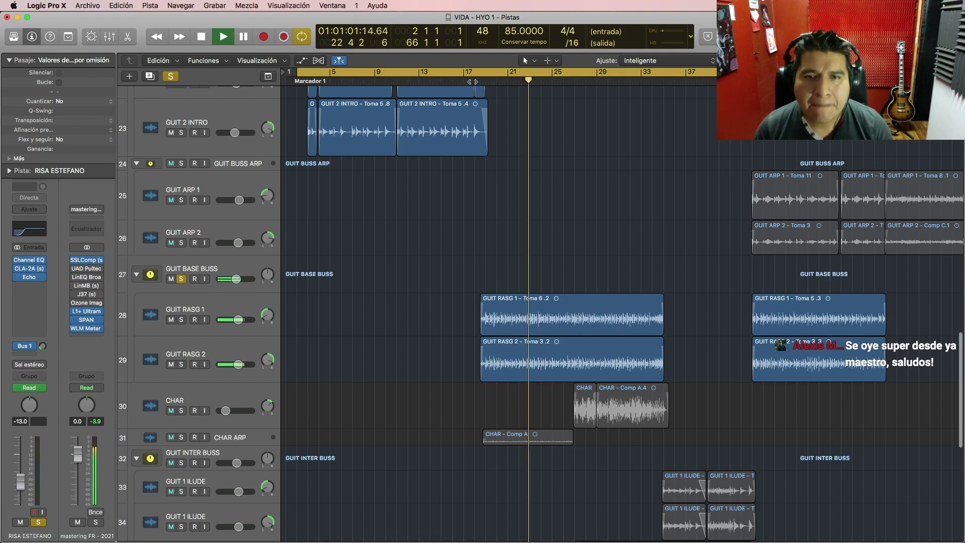
scroll(499, 105, "down", 1)
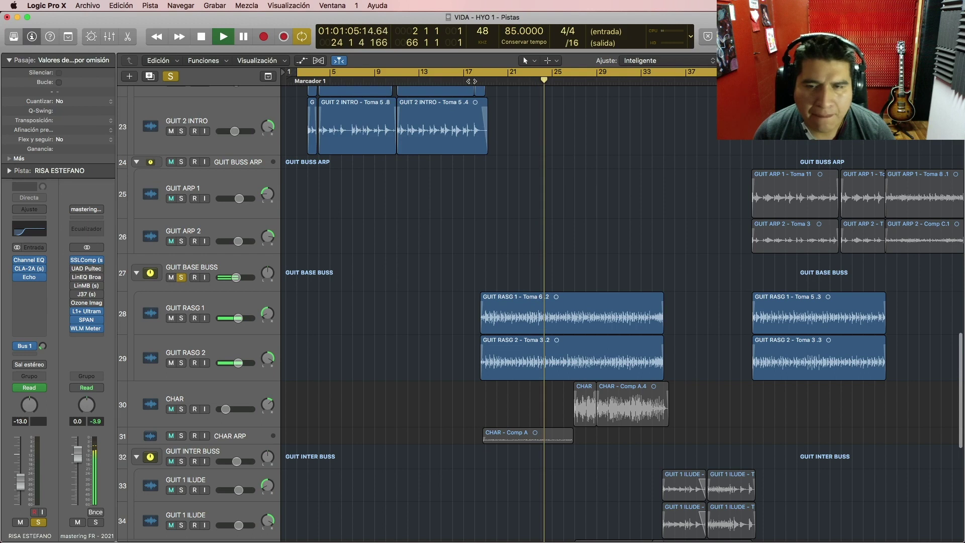
key("space")
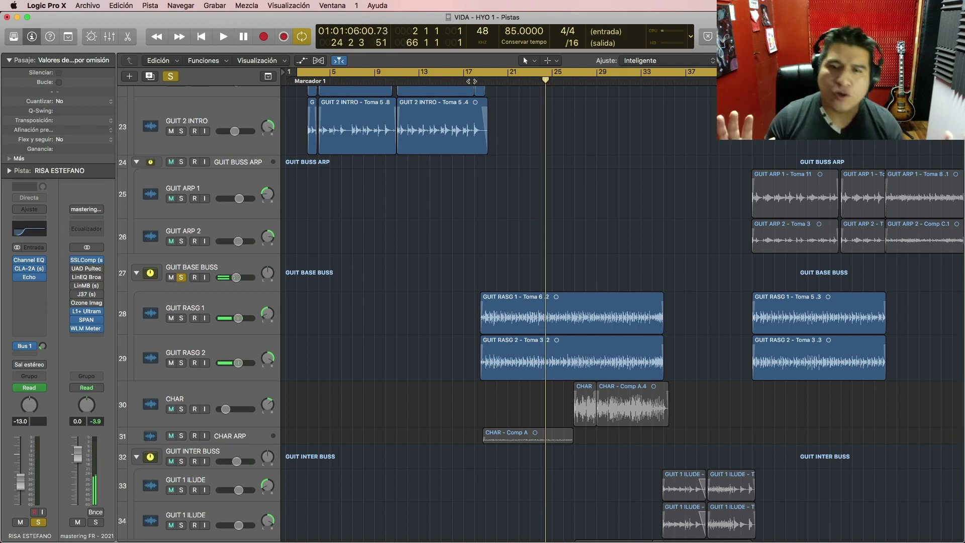
Show the Channel EQ settings of the GUIT RASG 1 and GUIT RASG 2 tracks
left_click(212, 307)
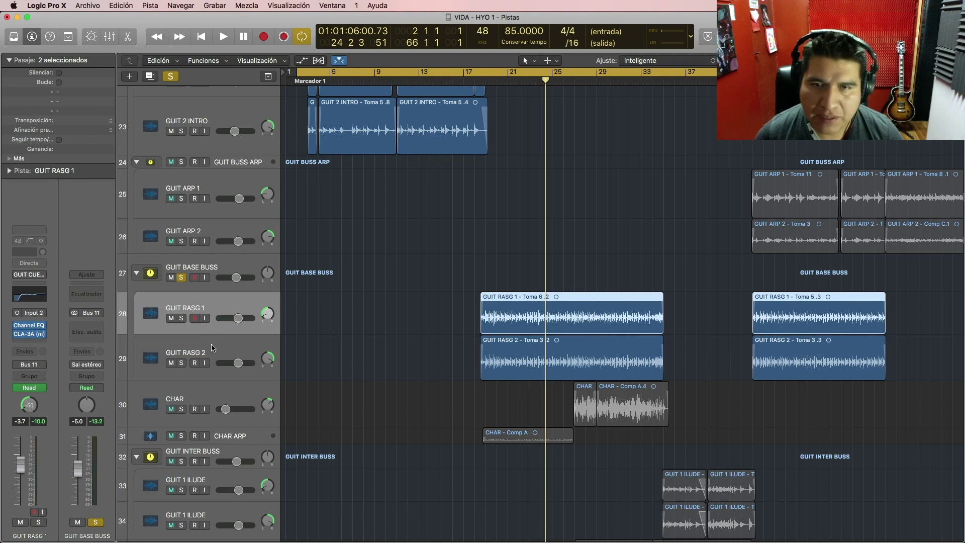
left_click(39, 296)
left_click_drag(328, 36, 456, 26)
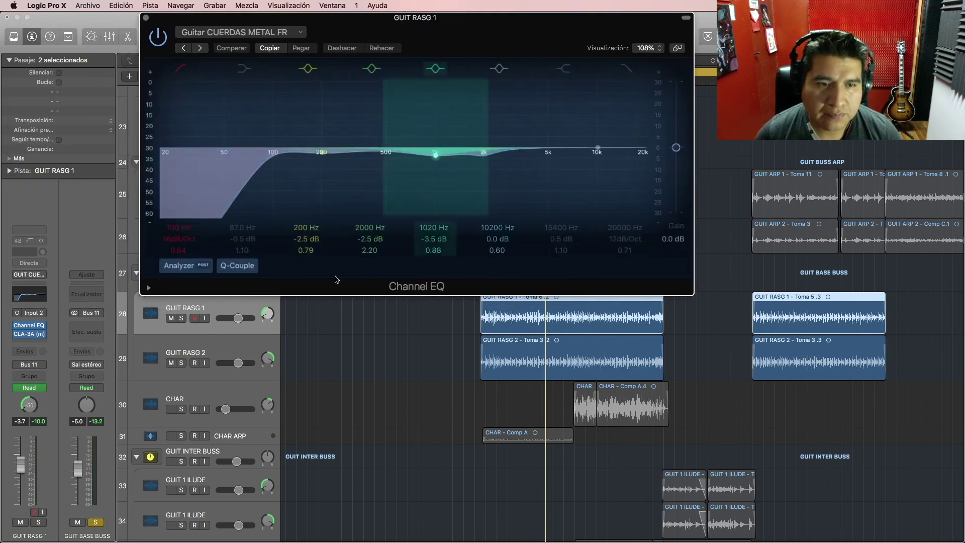
key("Down")
left_click(29, 294)
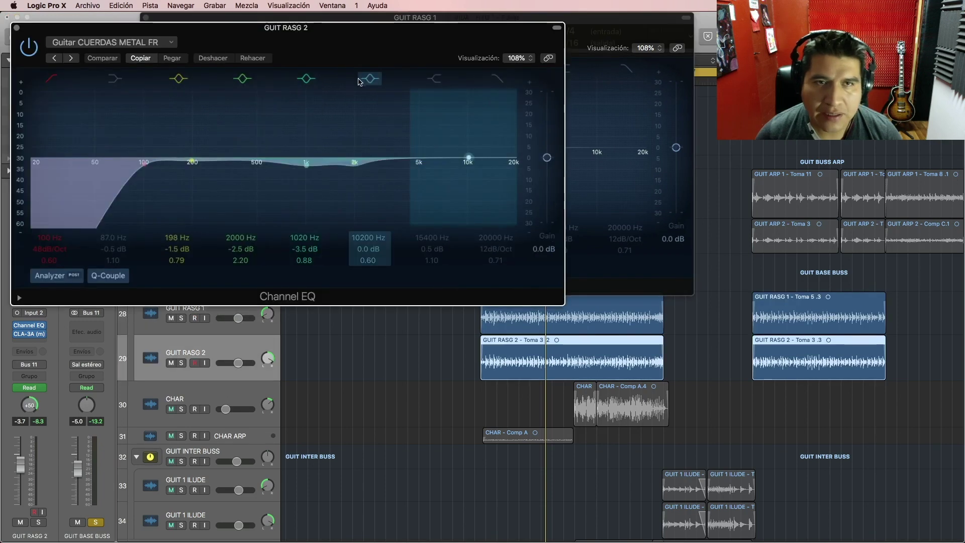
Shrink the two Channel EQ windows, arrange them side by side, and compare the GUIT RASG 1 and GUIT RASG 2 channels
left_click_drag(545, 27, 442, 27)
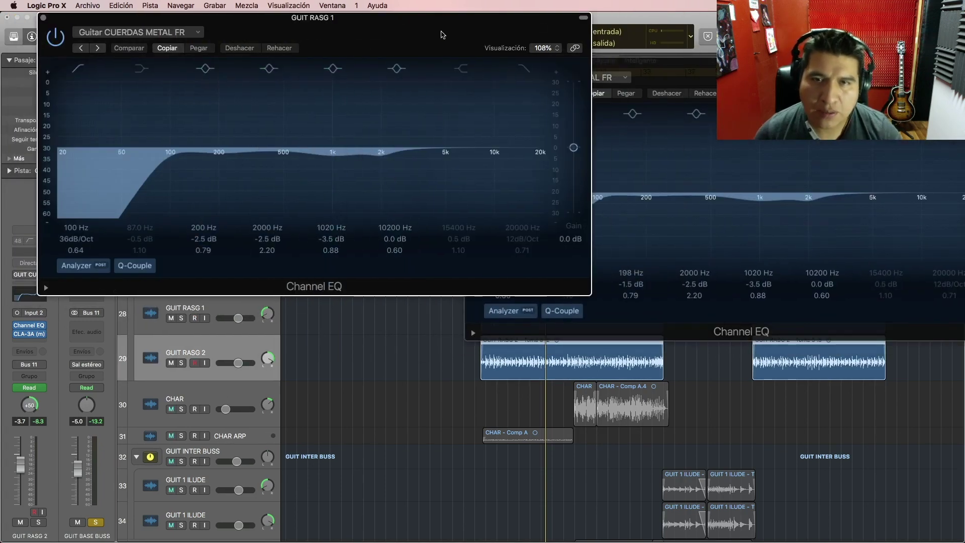
left_click_drag(587, 294, 411, 225)
left_click_drag(628, 71, 523, 79)
left_click_drag(889, 339, 686, 258)
left_click_drag(578, 72, 685, 26)
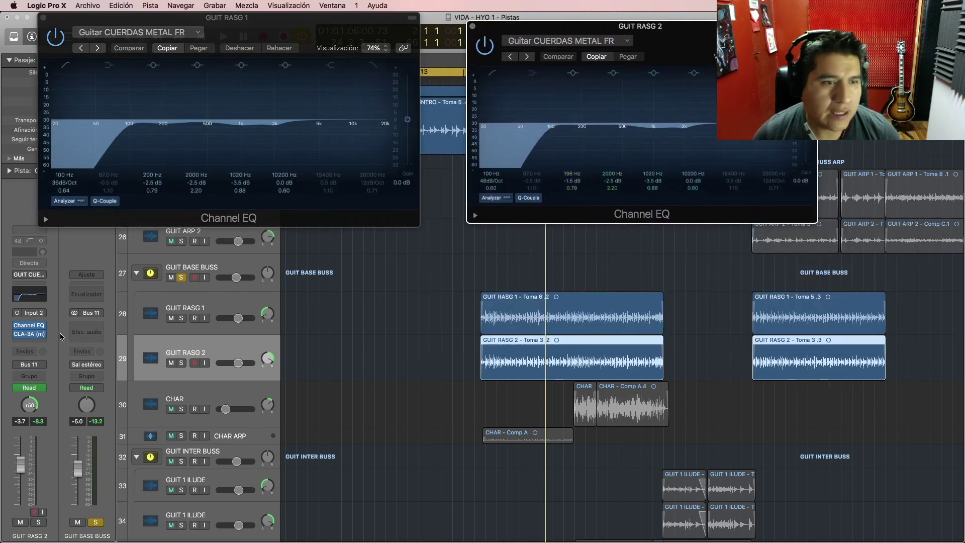
left_click(211, 310)
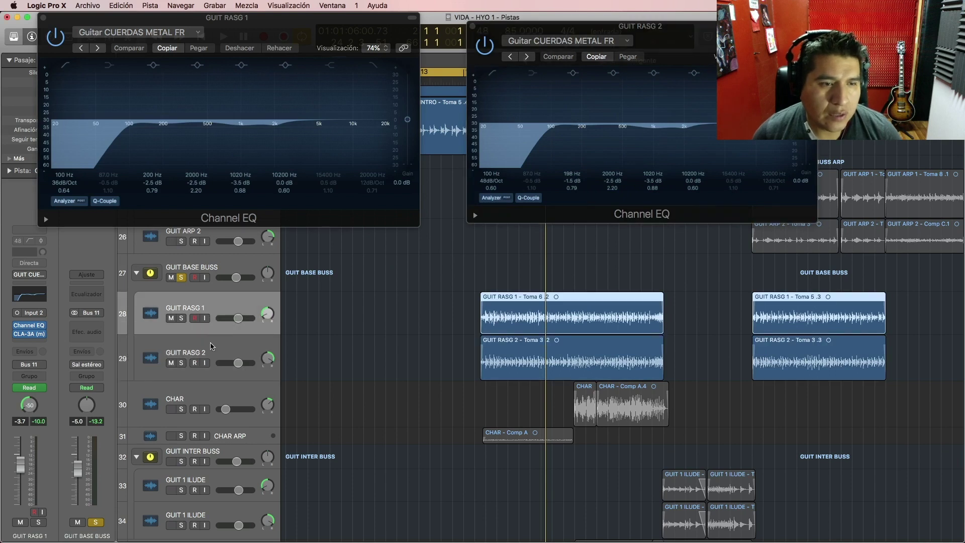
left_click(204, 355)
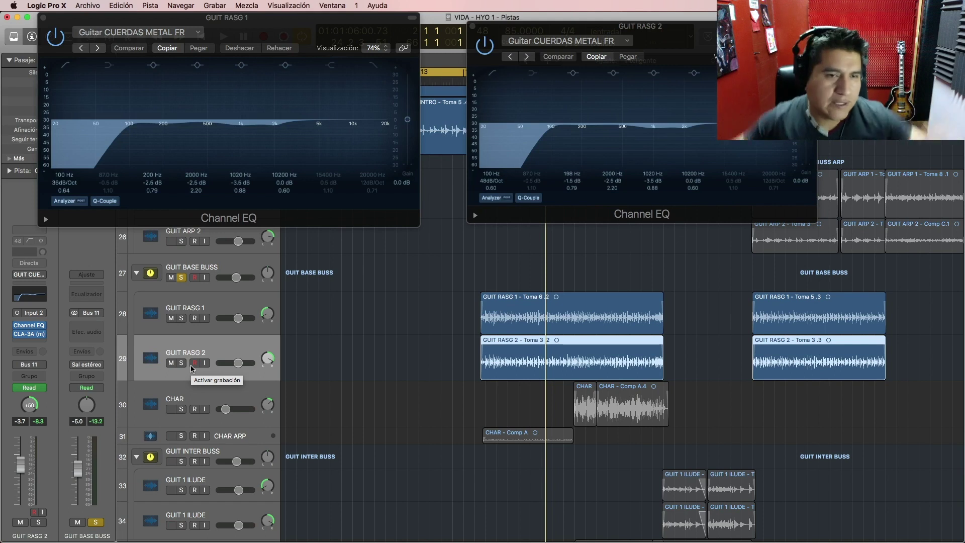
Inspect the CLA-3A compressor on GUIT RASG 1 with its Acoustic Guitar preset, and close its window
left_click(217, 304)
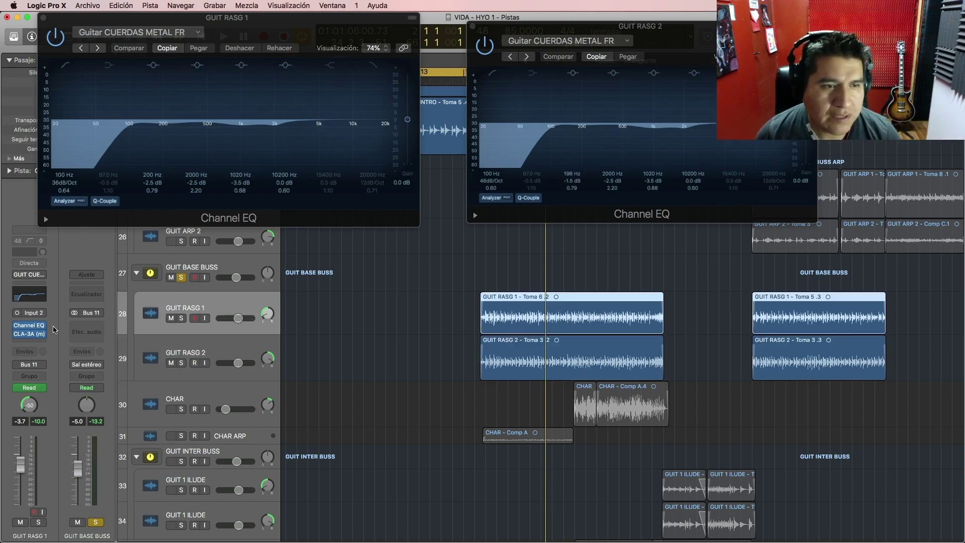
left_click(28, 336)
left_click_drag(181, 25, 521, 145)
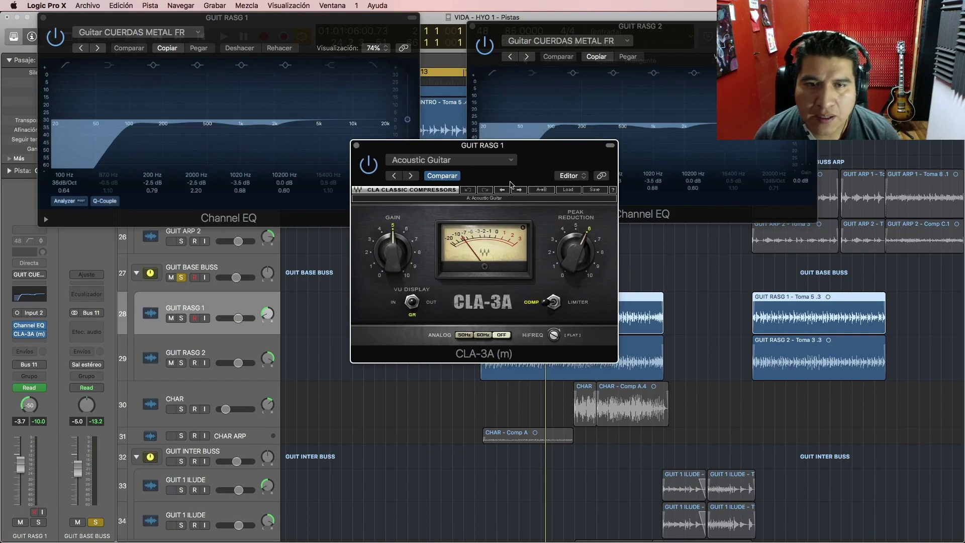
left_click(357, 146)
Check the GUIT BASE BUSS and GUIT RASG 1 channel strips and close both Channel EQ windows
left_click(221, 272)
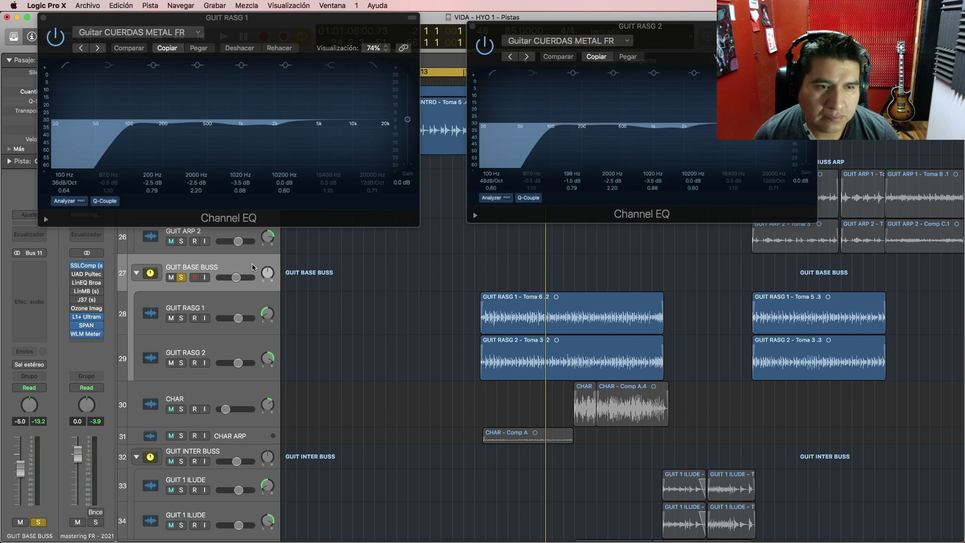
left_click(235, 301)
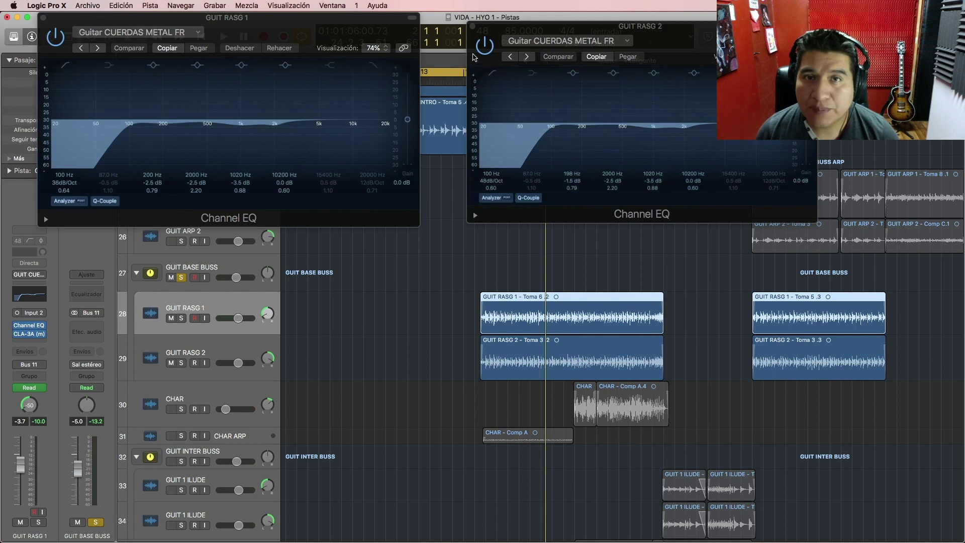
left_click(473, 26)
left_click(44, 19)
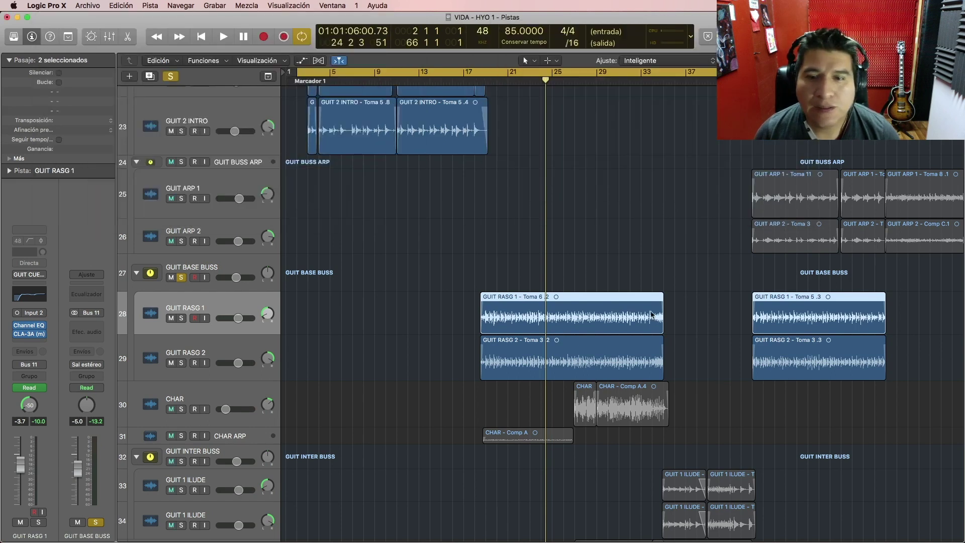
Play the soloed strummed guitars from just before their first regions, and make the CHAR ARP track taller during playback
left_click(468, 79)
key("space")
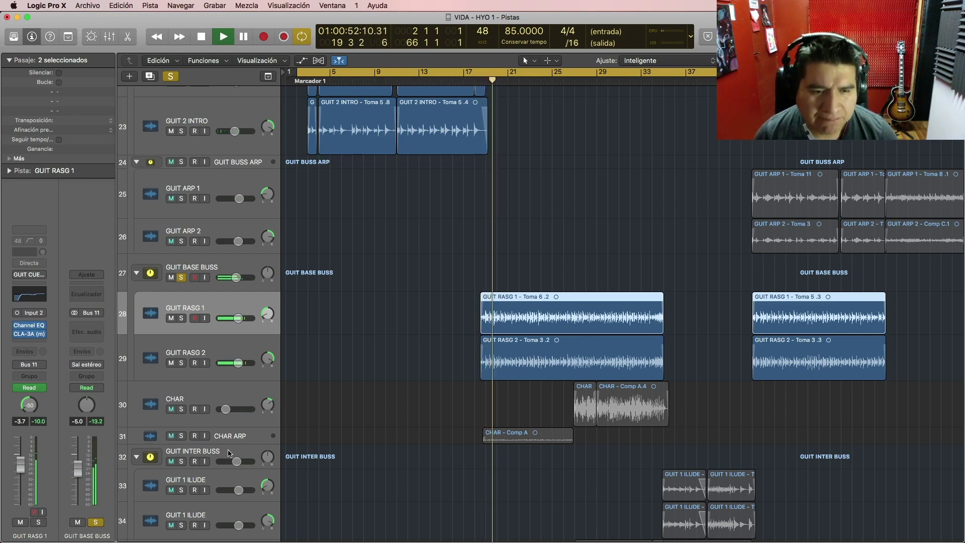
left_click_drag(235, 444, 234, 467)
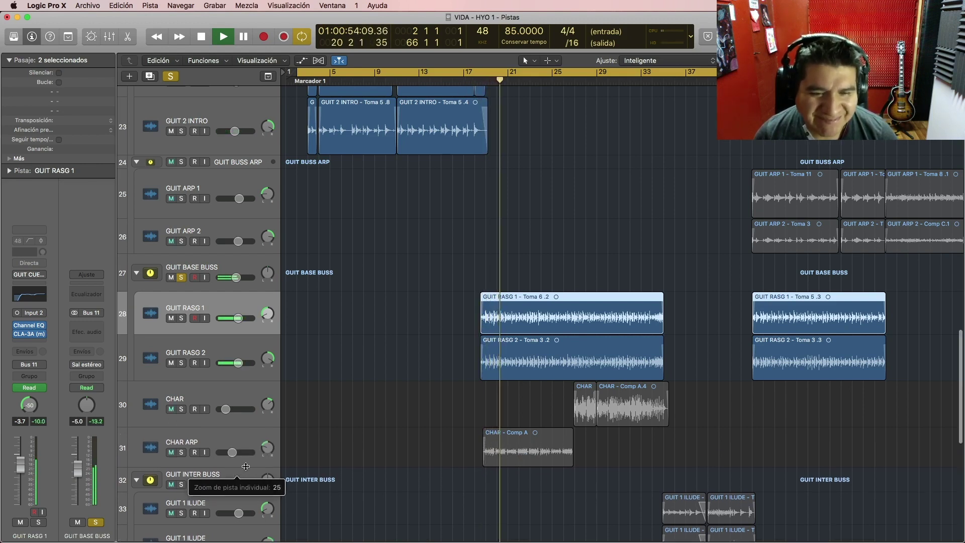
key("space")
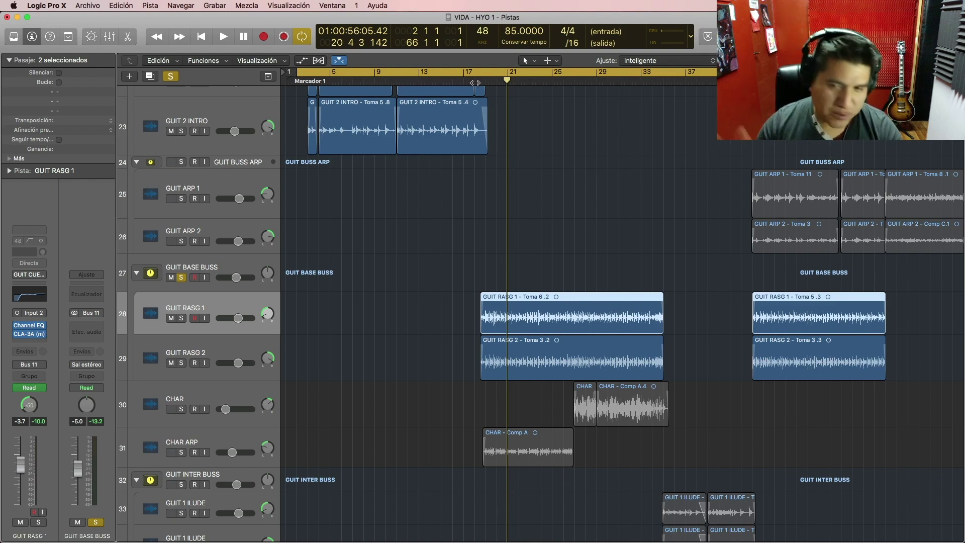
Replay the strummed guitars from bar 18 to about bar 33, adding CHAR ARP and CHAR to the solo during playback
key("space")
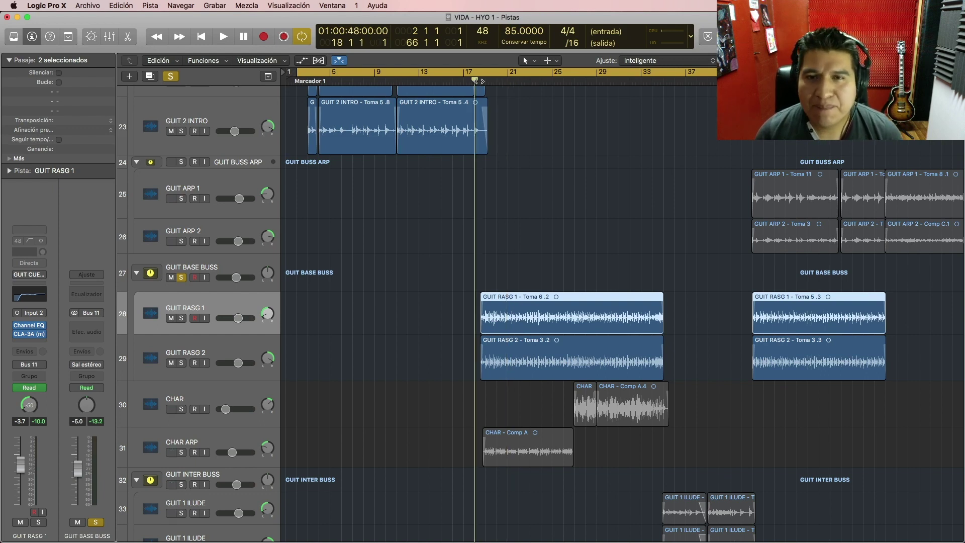
key("space")
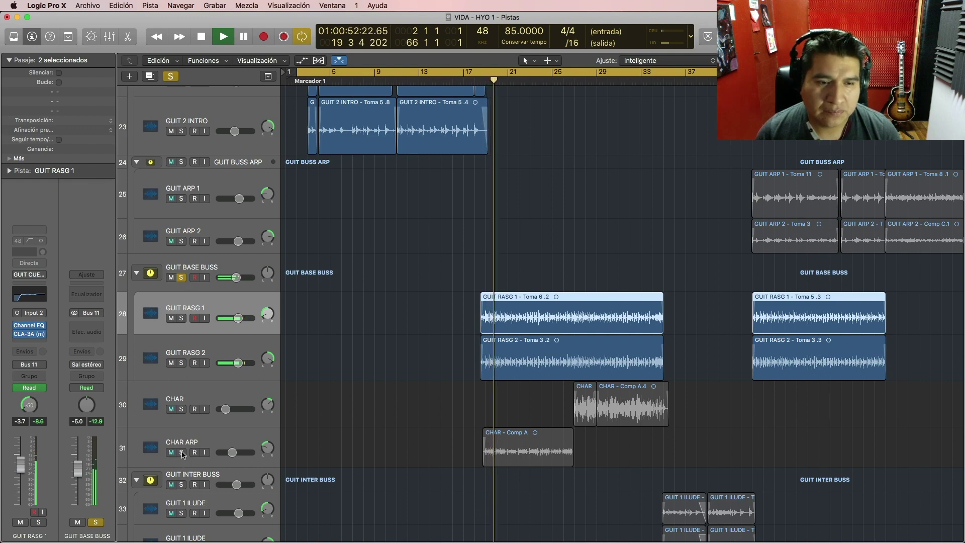
key("space")
key("space")
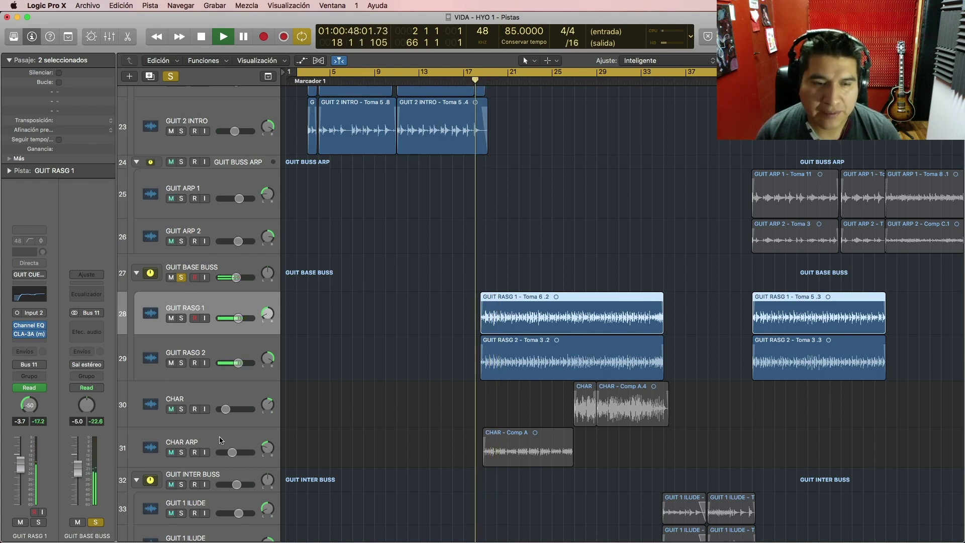
left_click(182, 452)
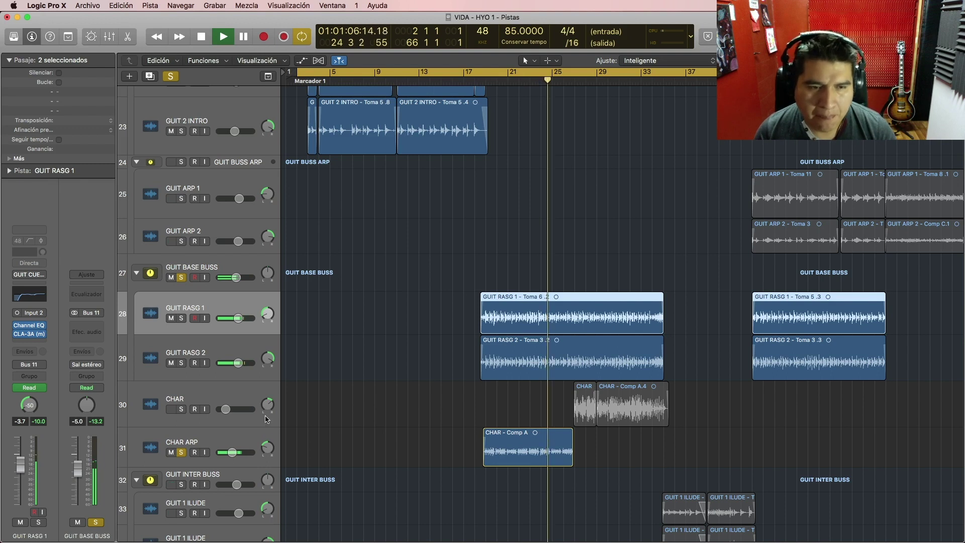
left_click(182, 409)
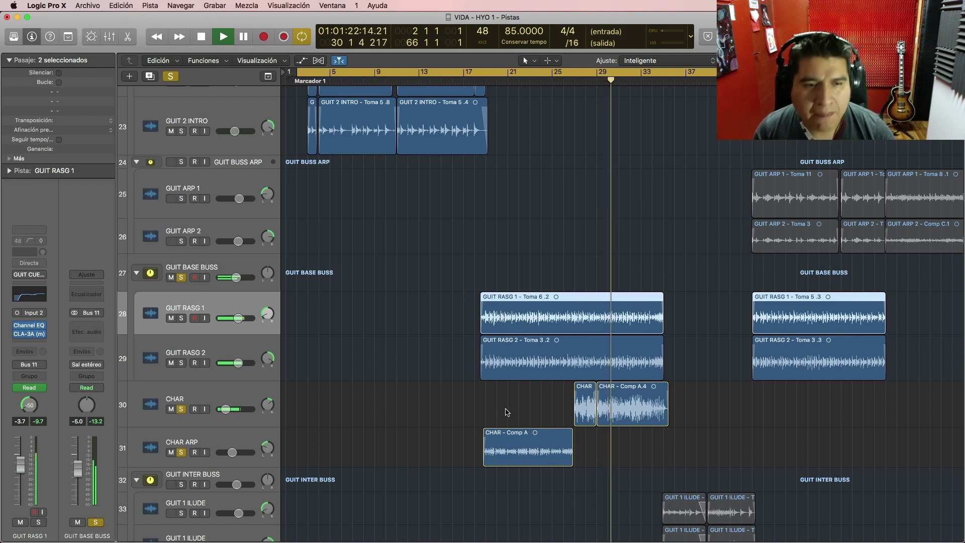
scroll(659, 398, "down", 1)
scroll(659, 398, "down", 5)
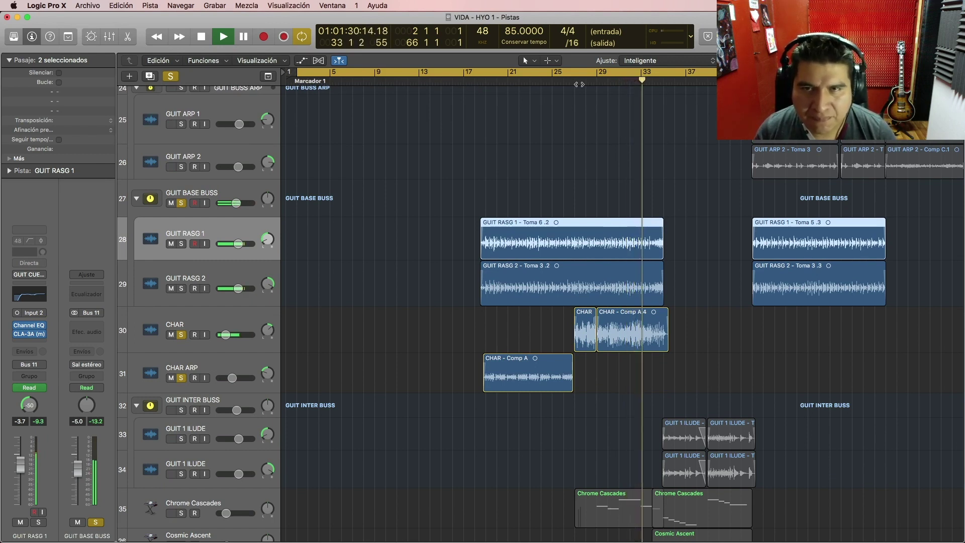
key("space")
Reset the playhead to bar 18 and review the track list, from the demo and rap voices to the synth and bass tracks
scroll(633, 310, "down", 1)
scroll(633, 310, "down", 5)
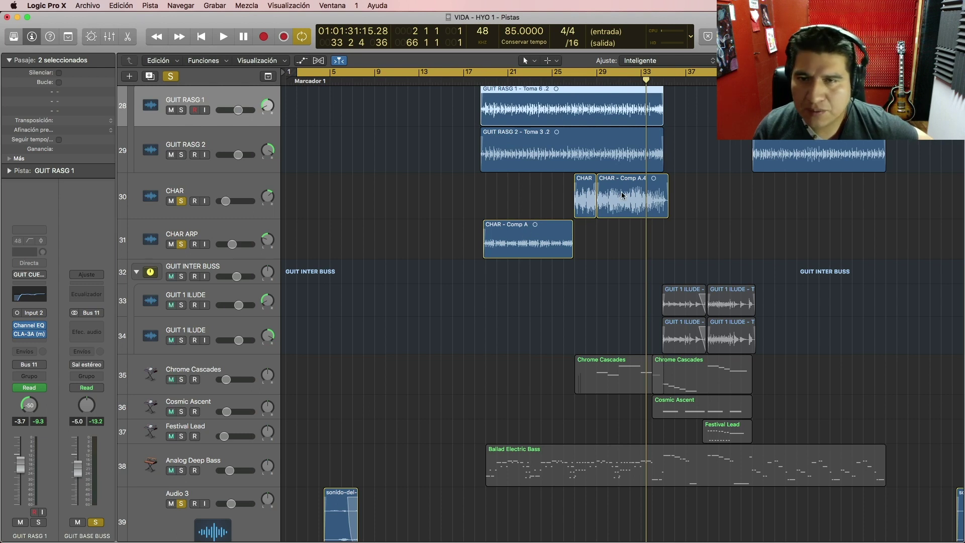
scroll(622, 195, "up", 1)
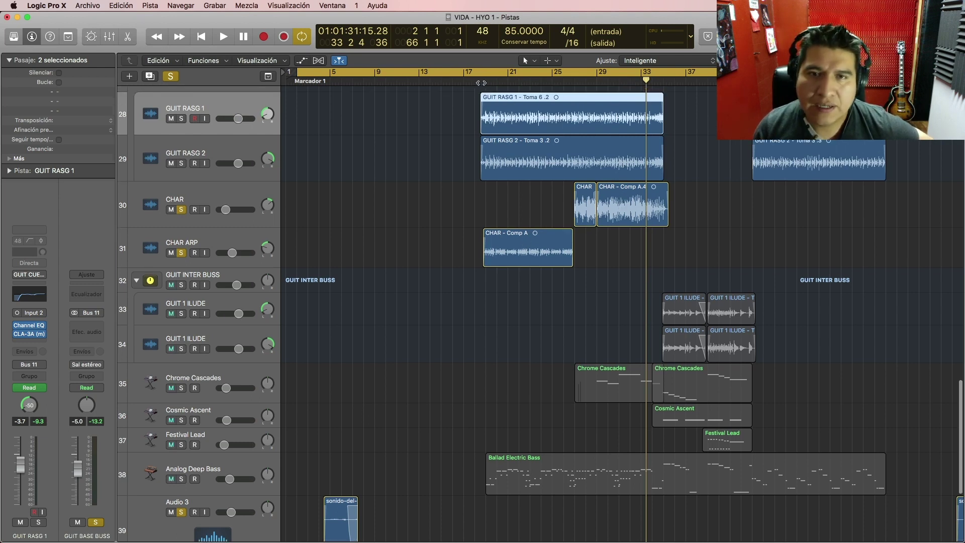
left_click(475, 81)
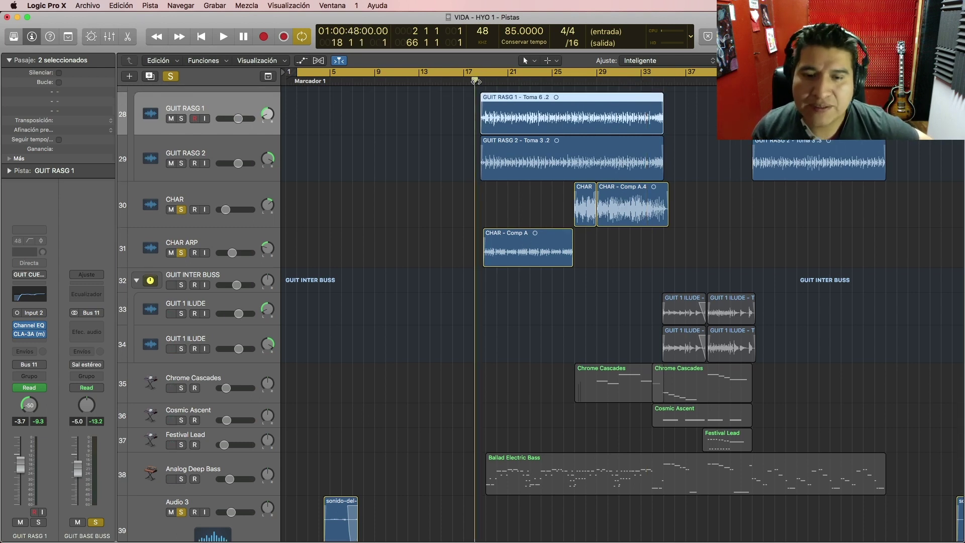
scroll(732, 327, "down", 5)
scroll(733, 327, "up", 20)
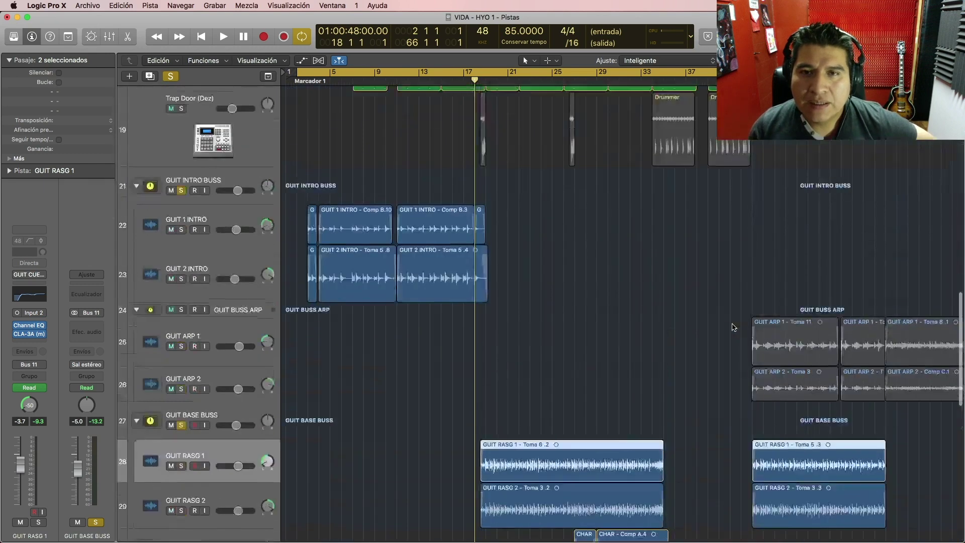
scroll(733, 327, "up", 15)
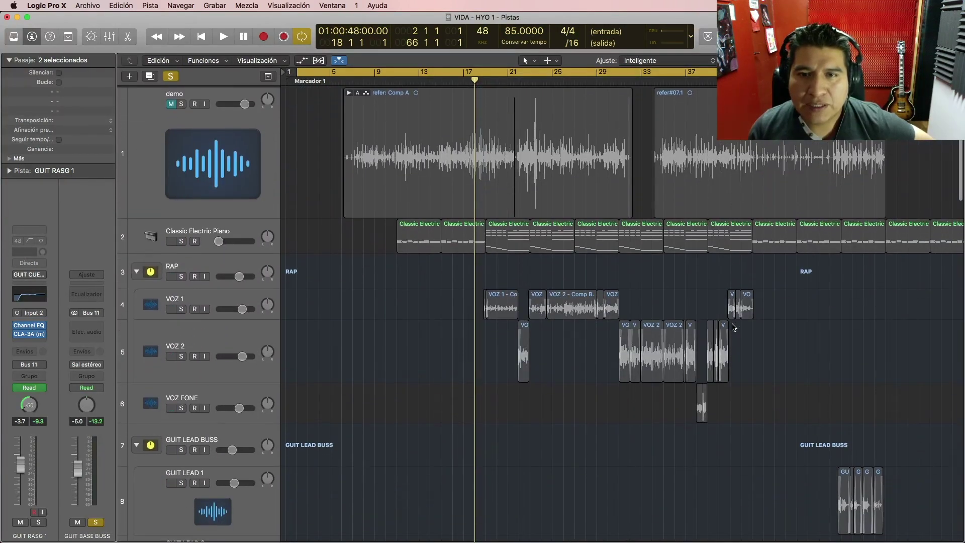
scroll(732, 326, "down", 8)
scroll(733, 327, "down", 15)
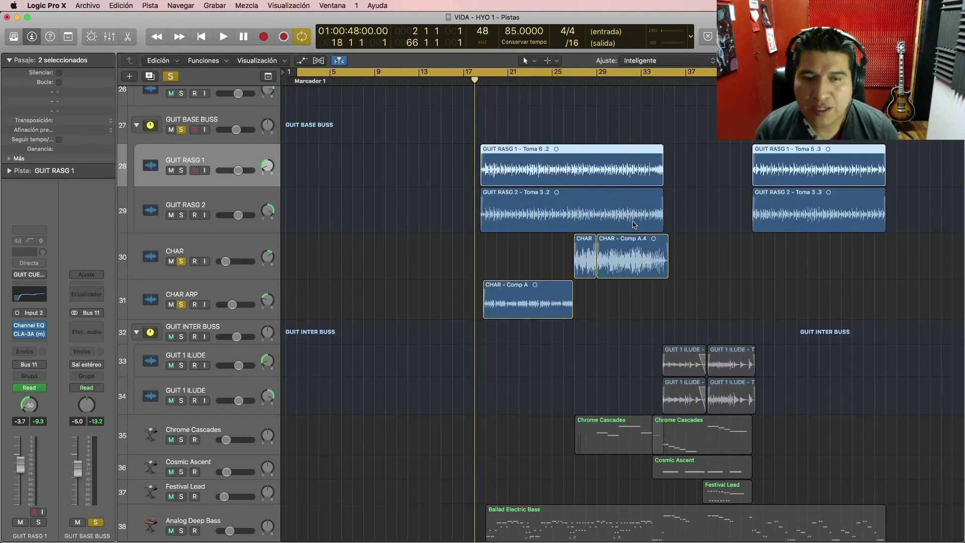
Play the end of the strummed guitar and CHAR section from about bar 32 and stop at bar 33
left_click(632, 81)
key("space")
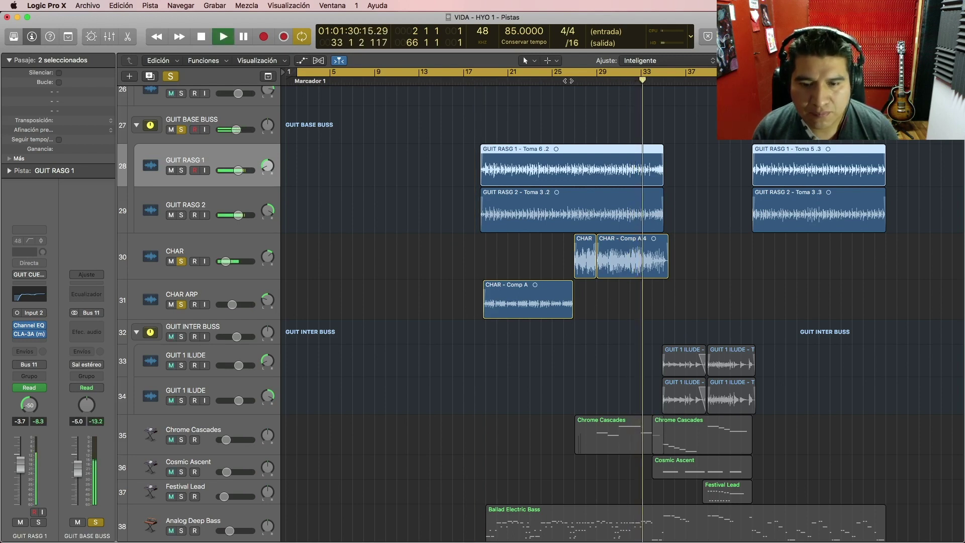
key("space")
scroll(590, 184, "down", 4)
scroll(591, 184, "up", 3)
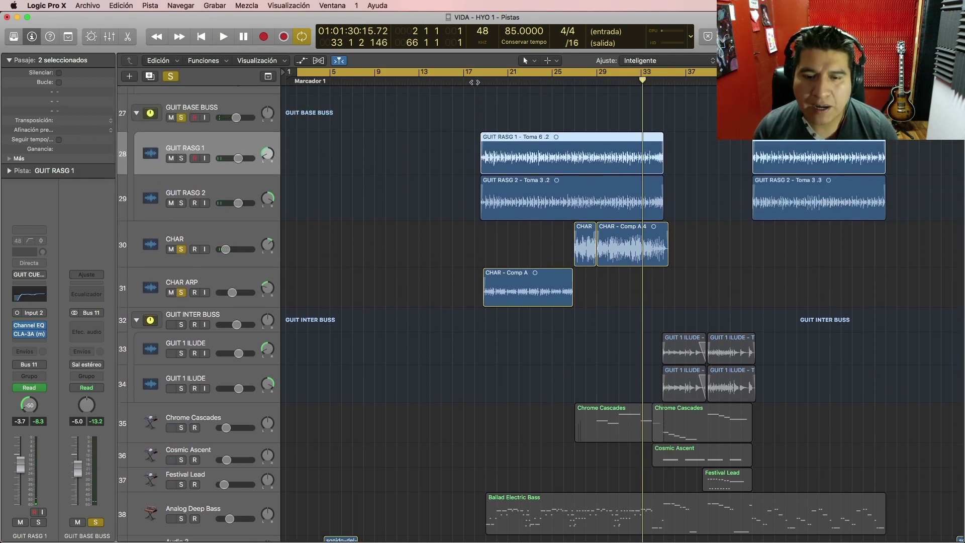
Play from bar 17 beat 4, soloing Analog Deep Bass and removing CHAR ARP and CHAR from the solo
left_click(471, 83)
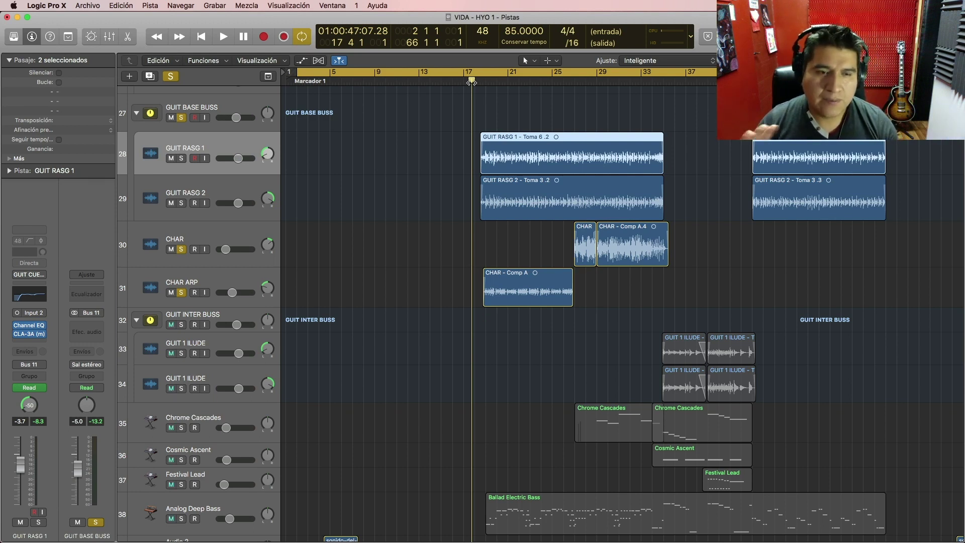
key("space")
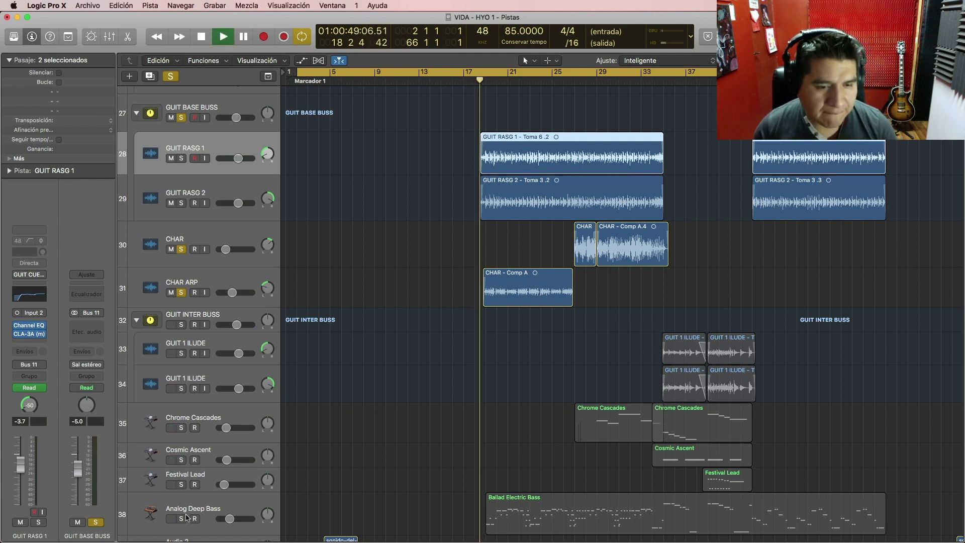
left_click(184, 517)
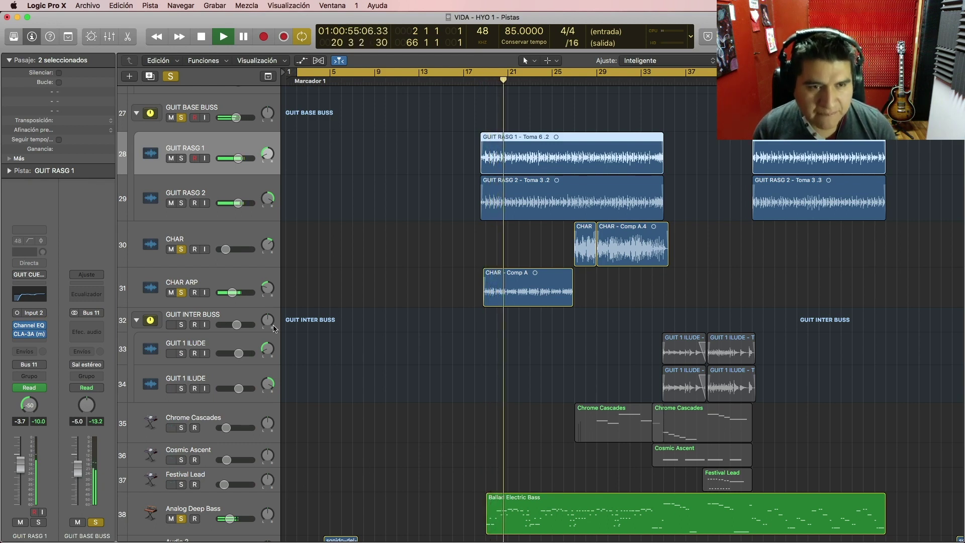
left_click(180, 293)
left_click(181, 250)
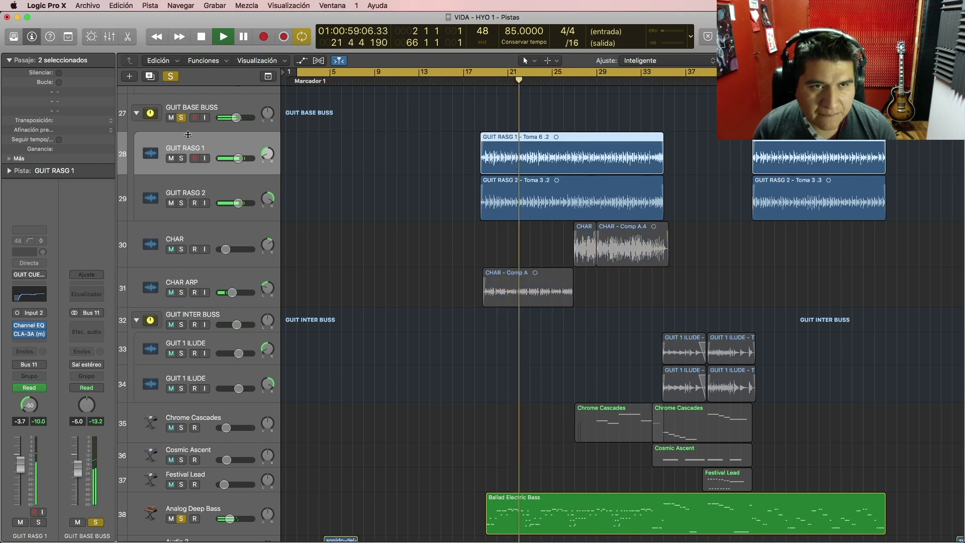
Compare Analog Deep Bass alone and with the strummed guitars by toggling the GUIT BASE BUSS solo, leaving it on
left_click(181, 118)
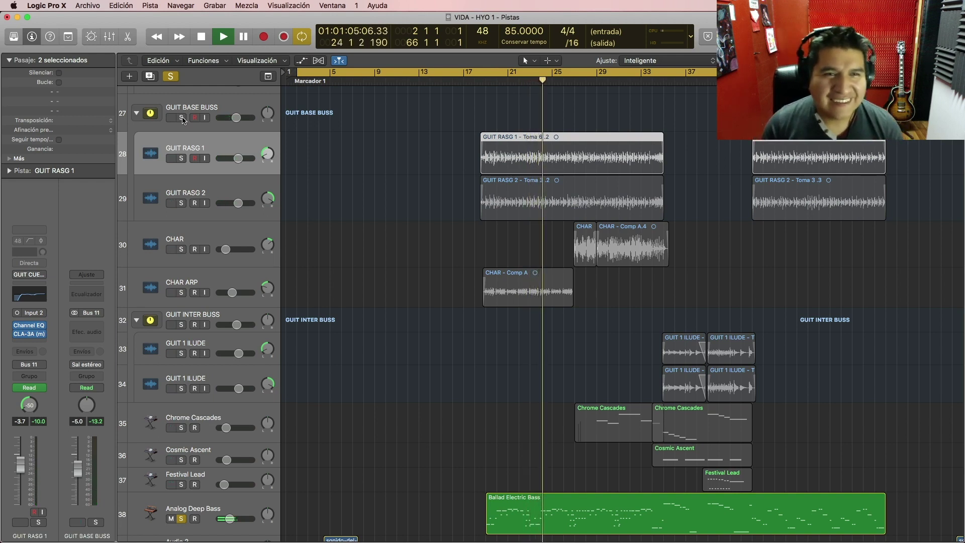
left_click(182, 118)
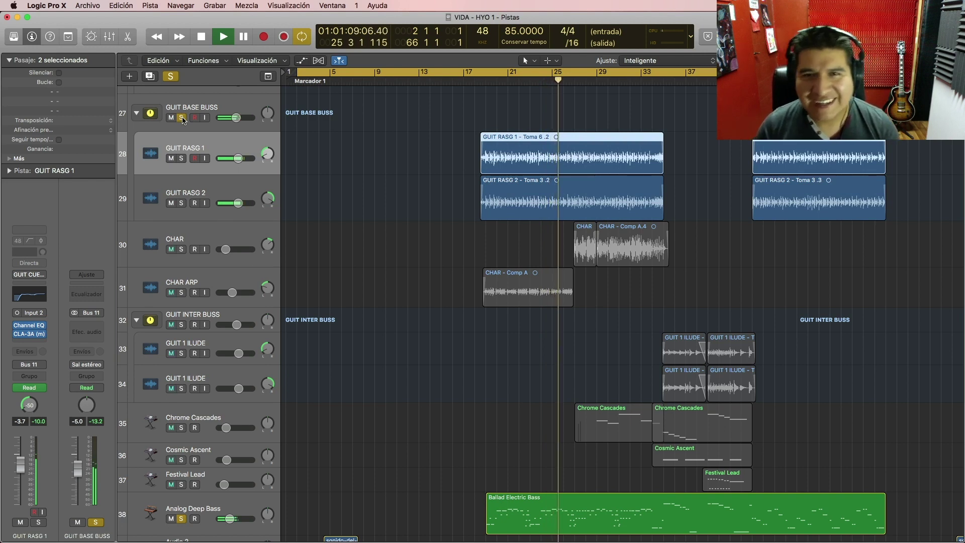
left_click(182, 117)
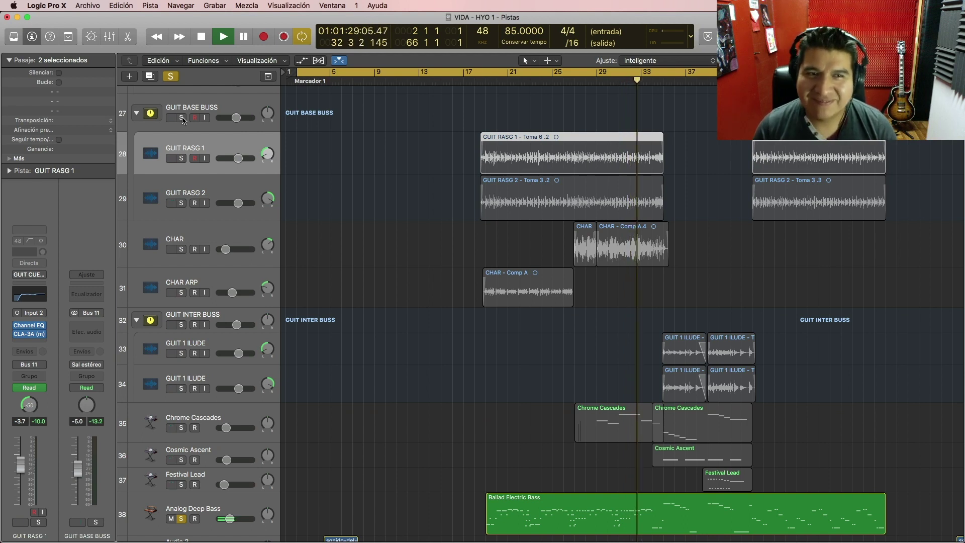
key("space")
left_click(181, 117)
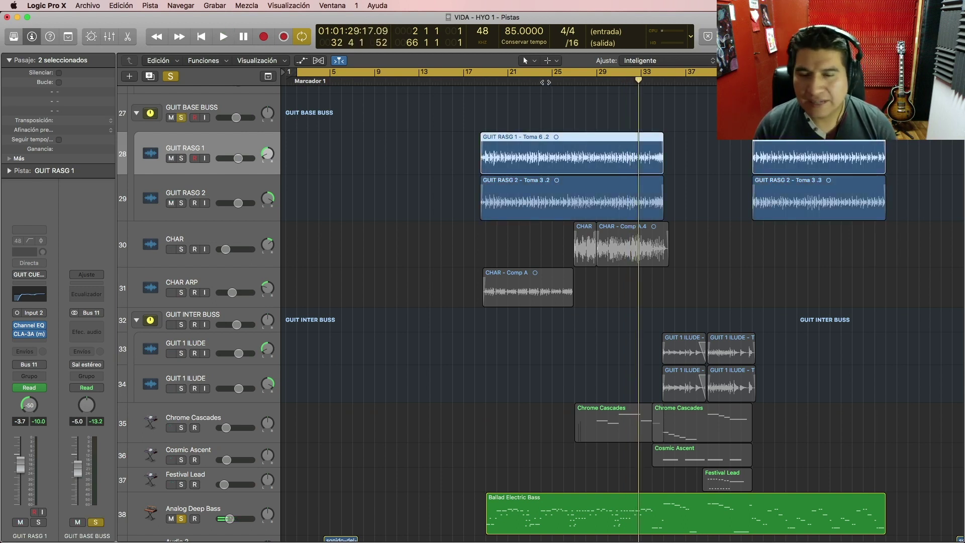
Play the bass and strummed guitars from about bar 24, adding CHAR ARP and CHAR back to the solo, and stop past bar 30
left_click(542, 81)
key("space")
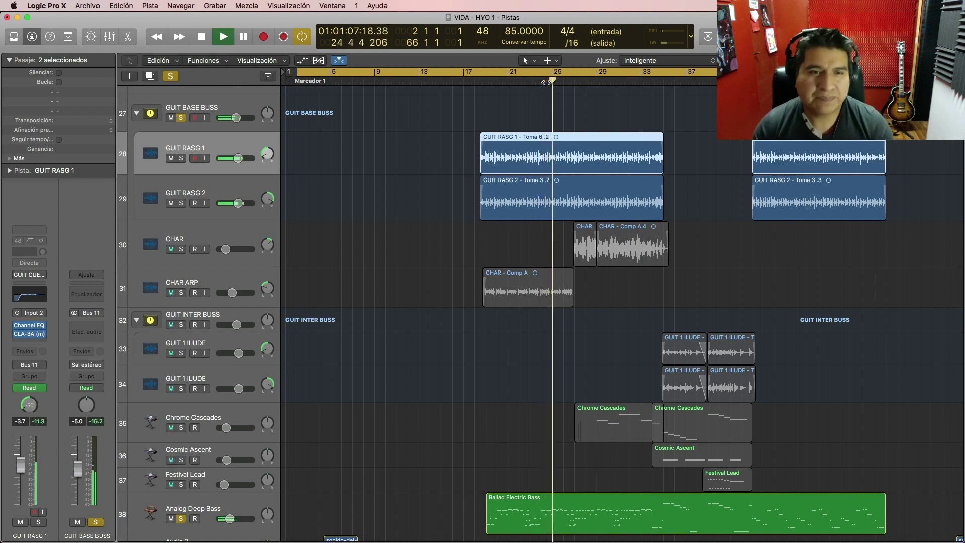
left_click(182, 293)
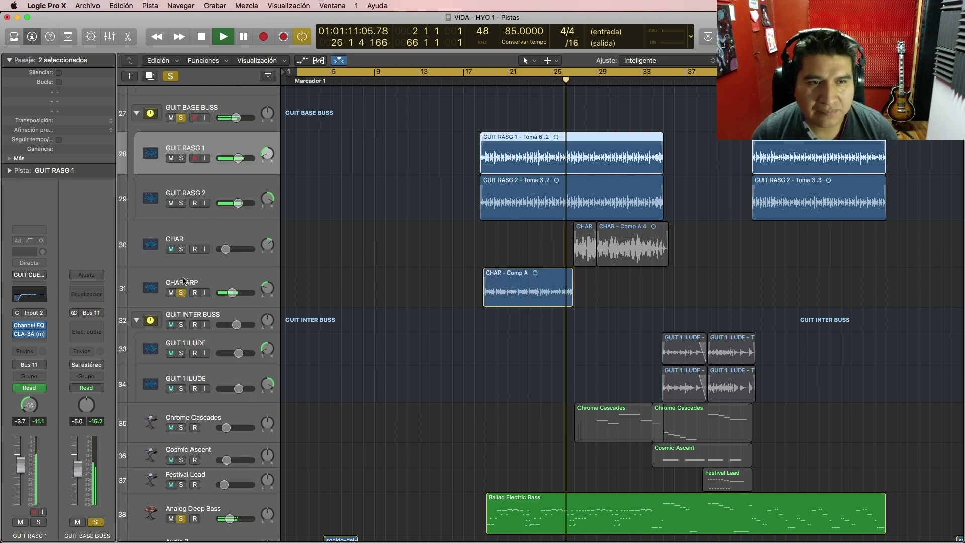
left_click(182, 251)
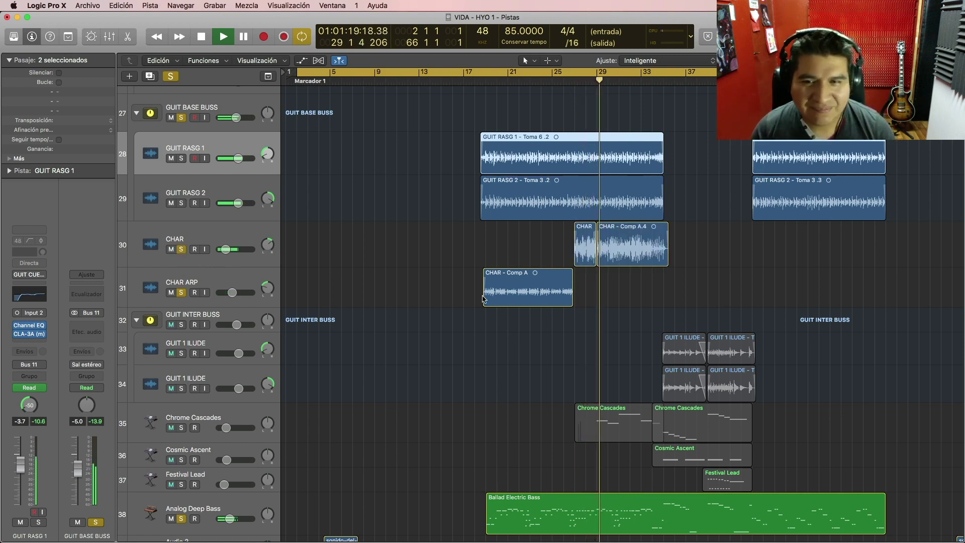
scroll(614, 335, "down", 5)
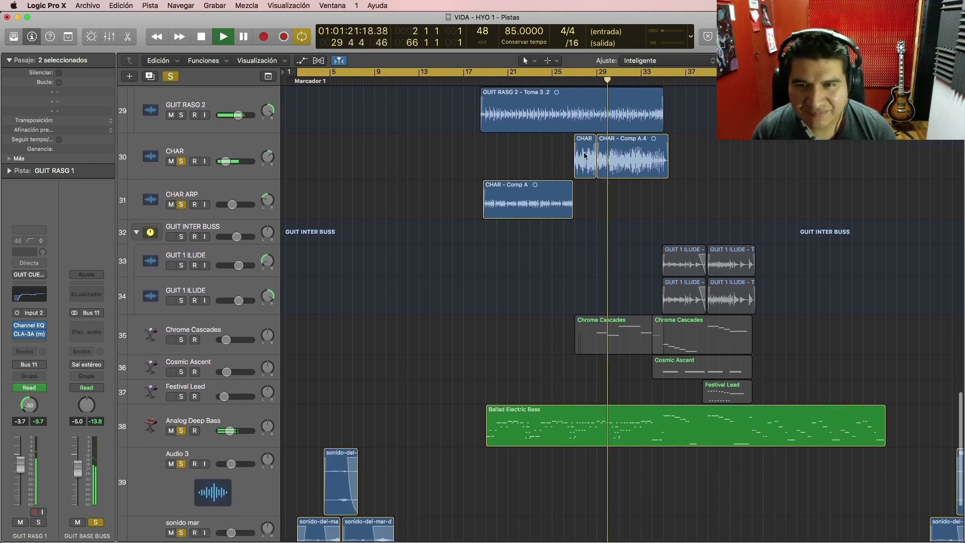
key("space")
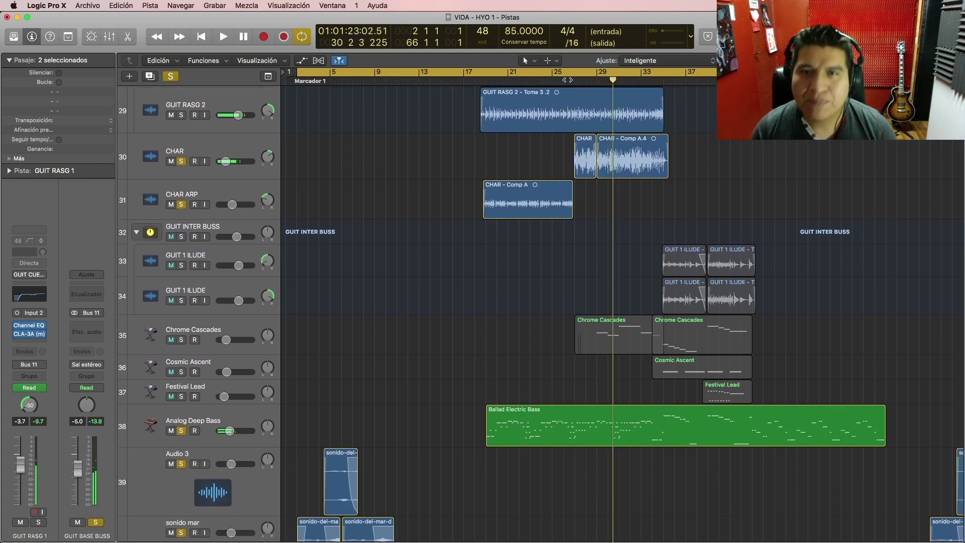
Return the playhead to bar 26 and show the Retro Synth instrument of the Chrome Cascades track
left_click(568, 80)
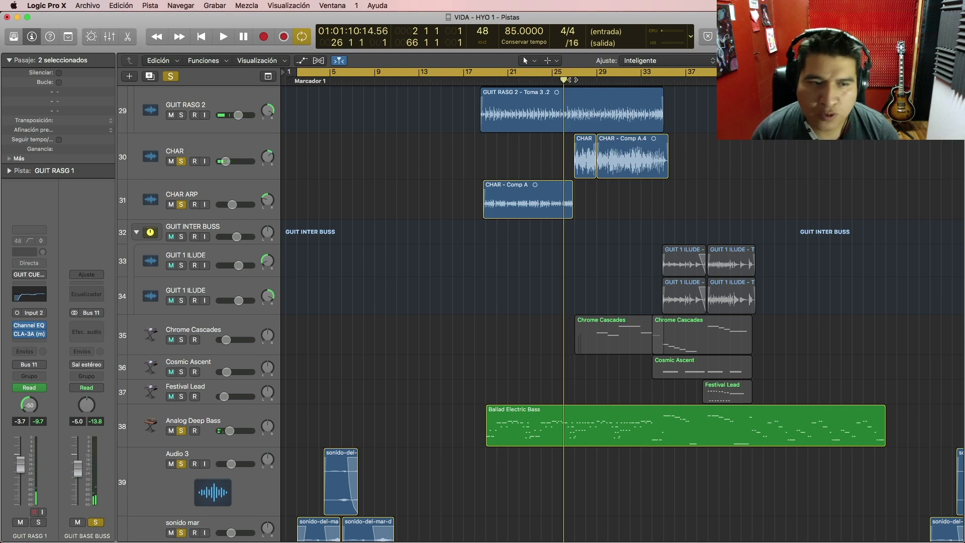
left_click(212, 329)
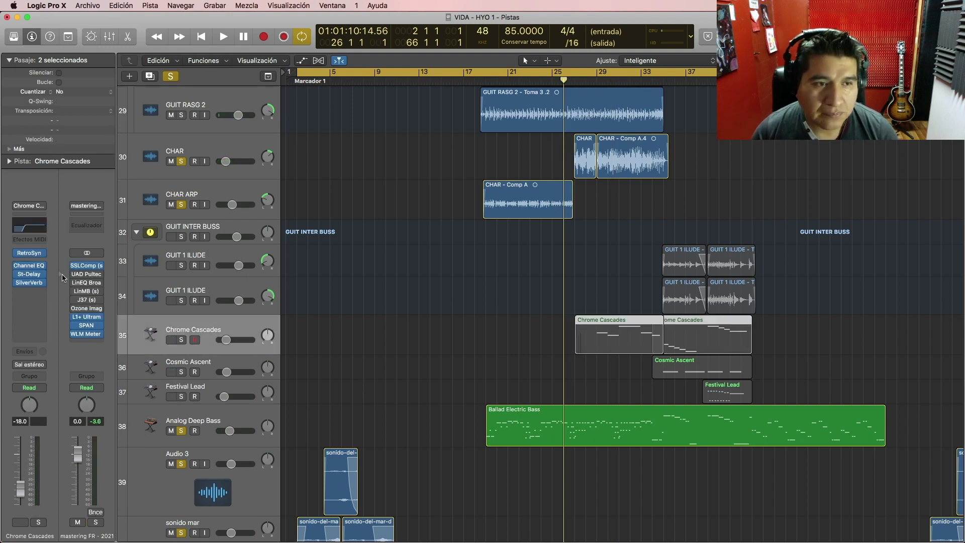
key("v")
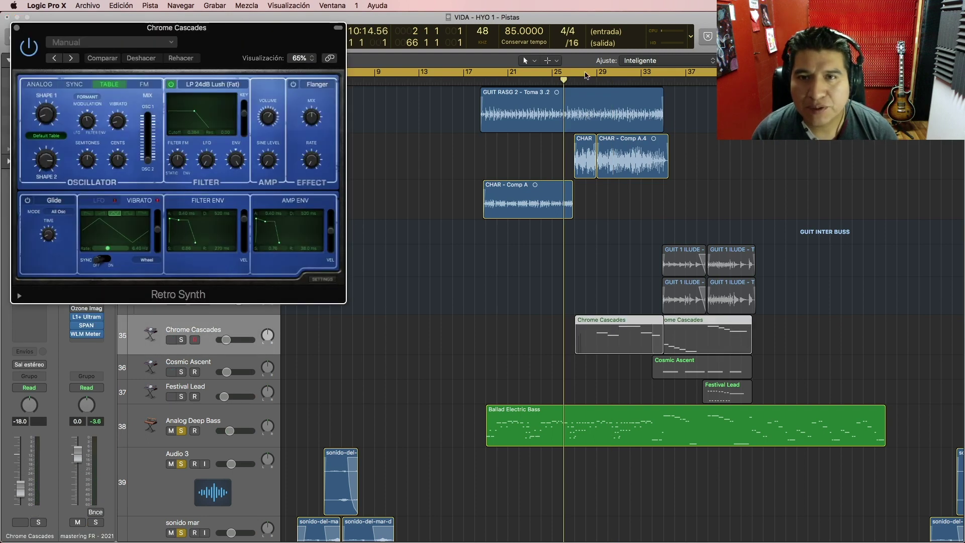
Play from about bar 27 and add Chrome Cascades to the solo
left_click(580, 78)
key("space")
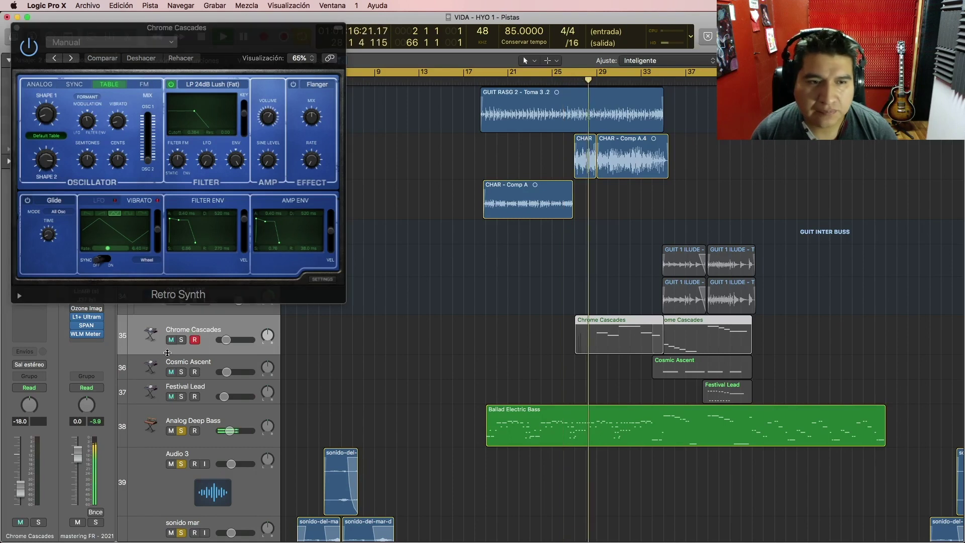
left_click(181, 341)
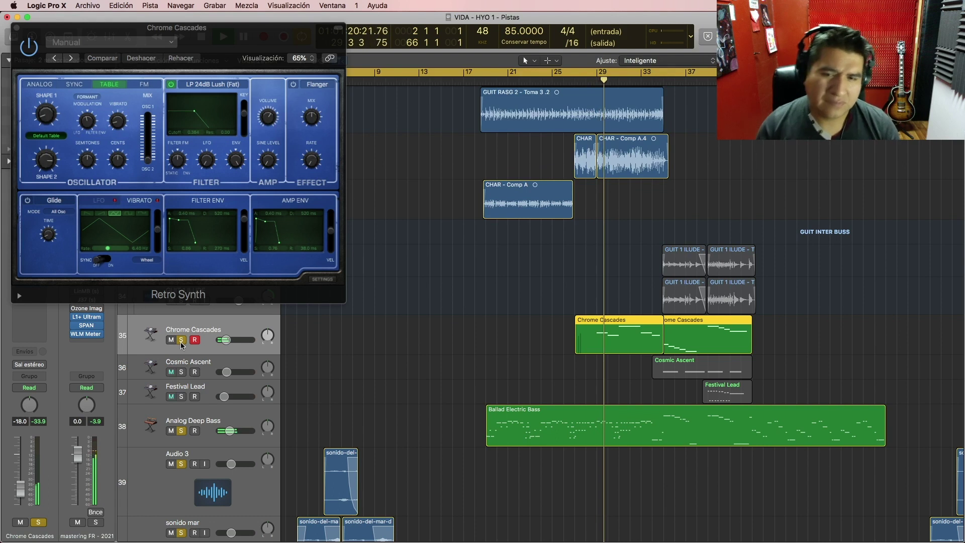
Move the Retro Synth window clear of the track controls and mute CHAR, CHAR ARP and GUIT BASE BUSS during playback
left_click_drag(233, 30, 688, 437)
scroll(347, 324, "up", 2)
left_click(171, 202)
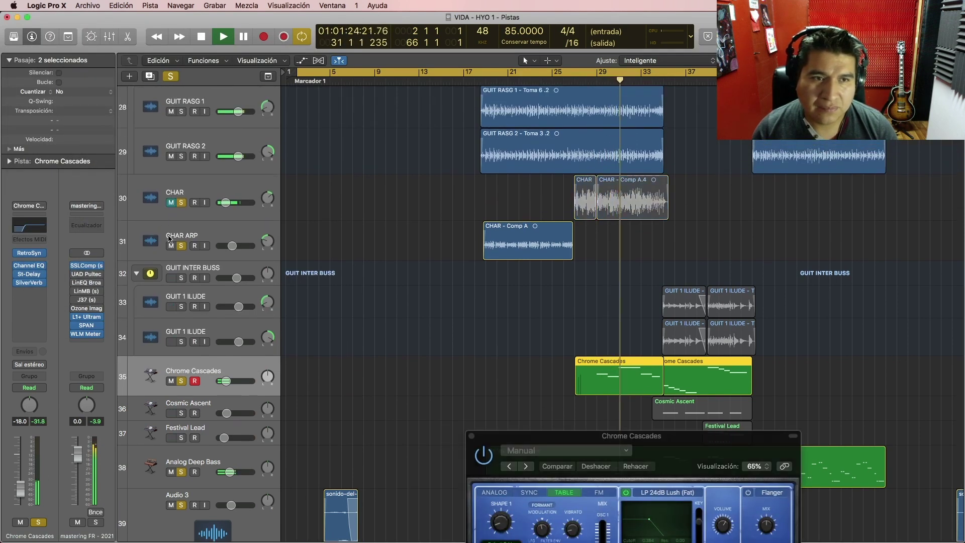
left_click(171, 246)
scroll(469, 190, "up", 2)
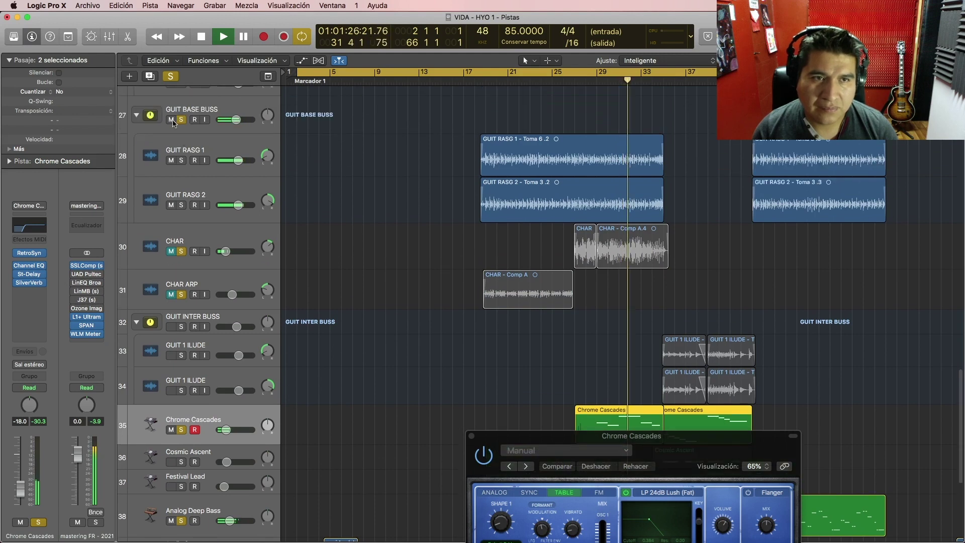
scroll(469, 190, "down", 5)
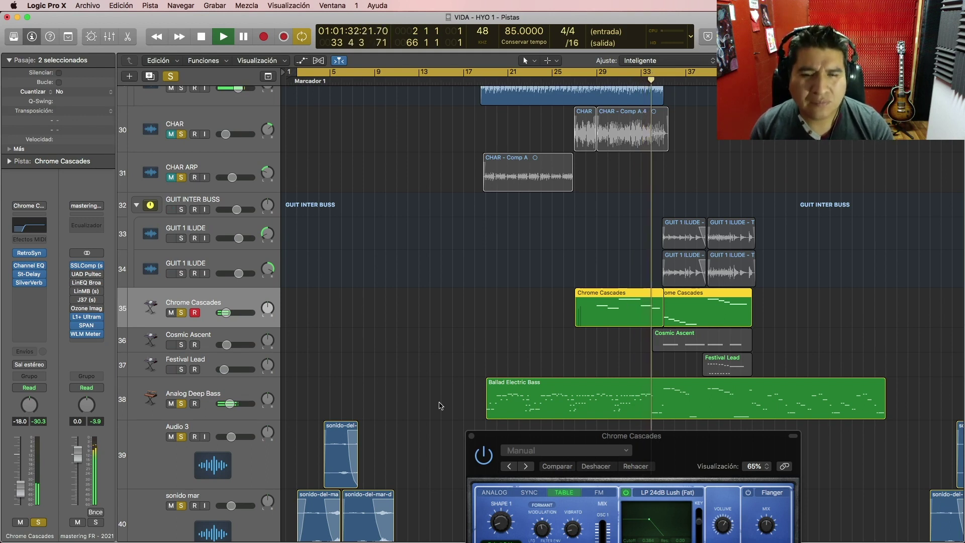
Add Cosmic Ascent and Festival Lead to the solo, replaying from about bar 36, and stop near the end of bar 41
left_click(182, 345)
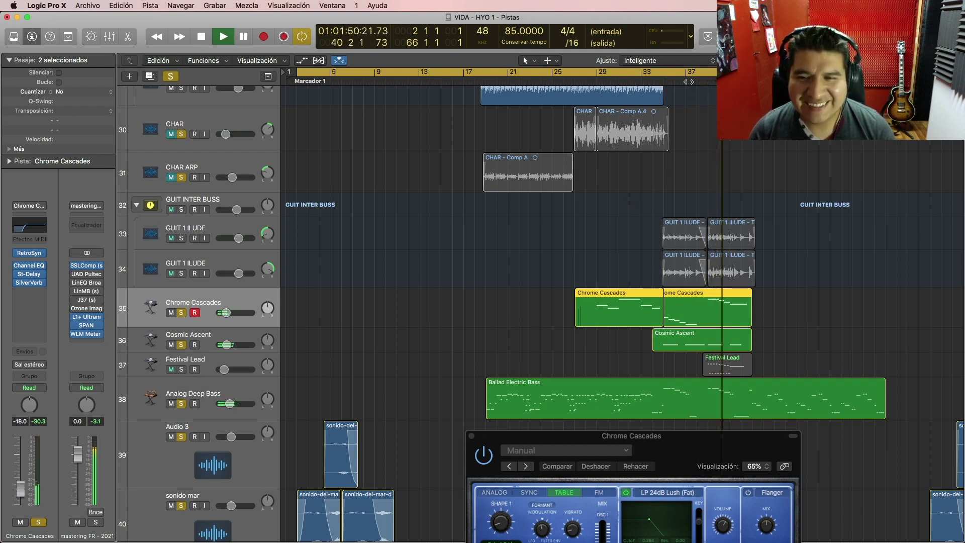
key("space")
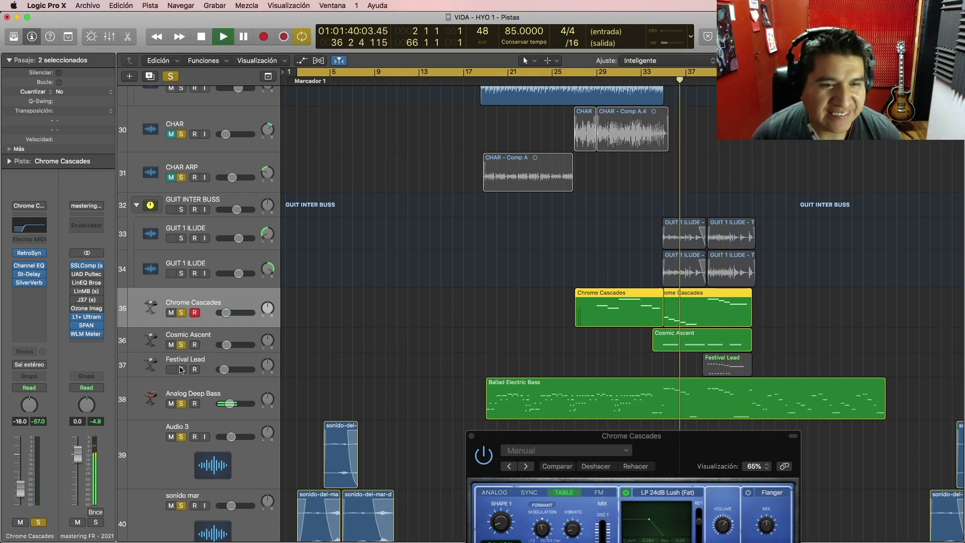
left_click(181, 370)
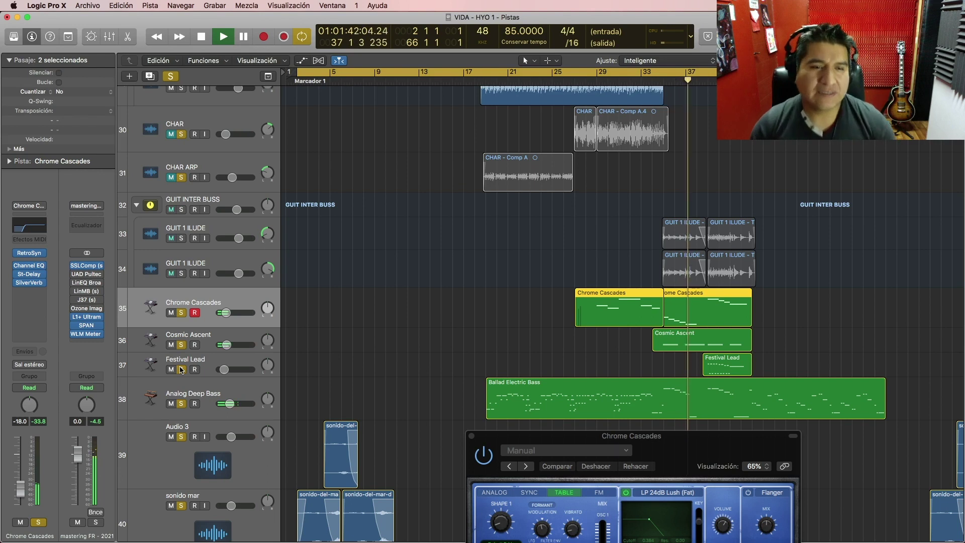
left_click(202, 365)
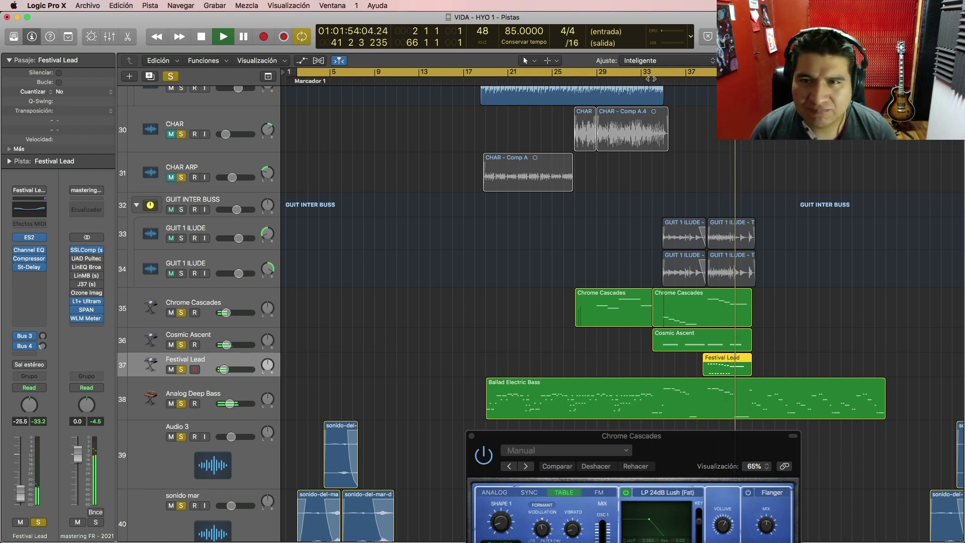
key("space")
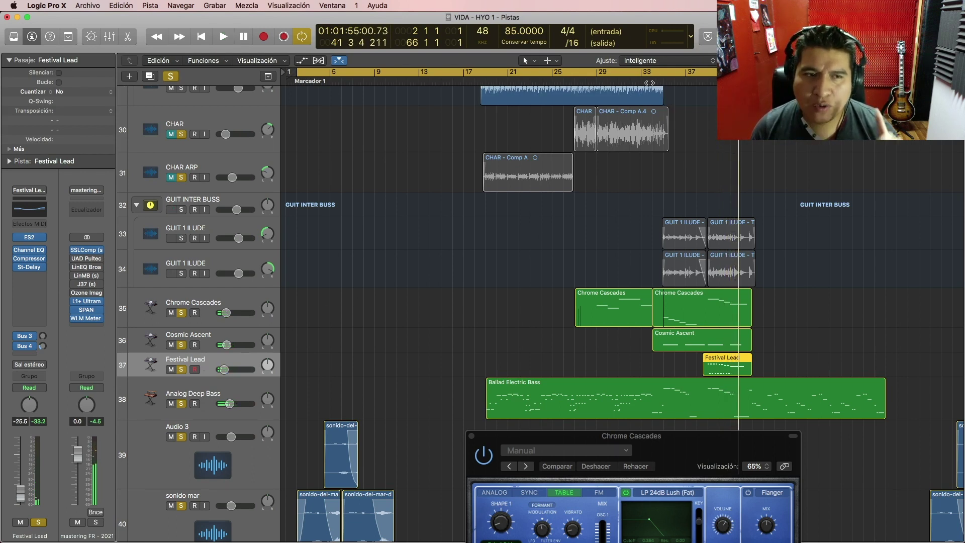
Play from just before bar 34 and add GUIT INTER BUSS to the solo
double_click(650, 82)
left_click(181, 210)
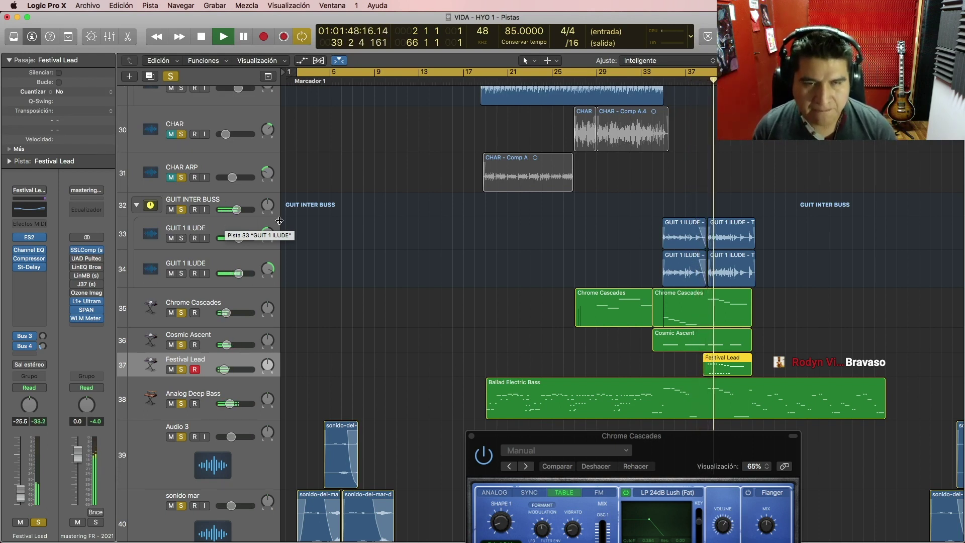
Bring the arpeggiated guitars into the mix by soloing GUIT BUSS ARP, and unmute GUIT BASE BUSS while playback continues
scroll(566, 252, "down", 5)
scroll(567, 252, "up", 12)
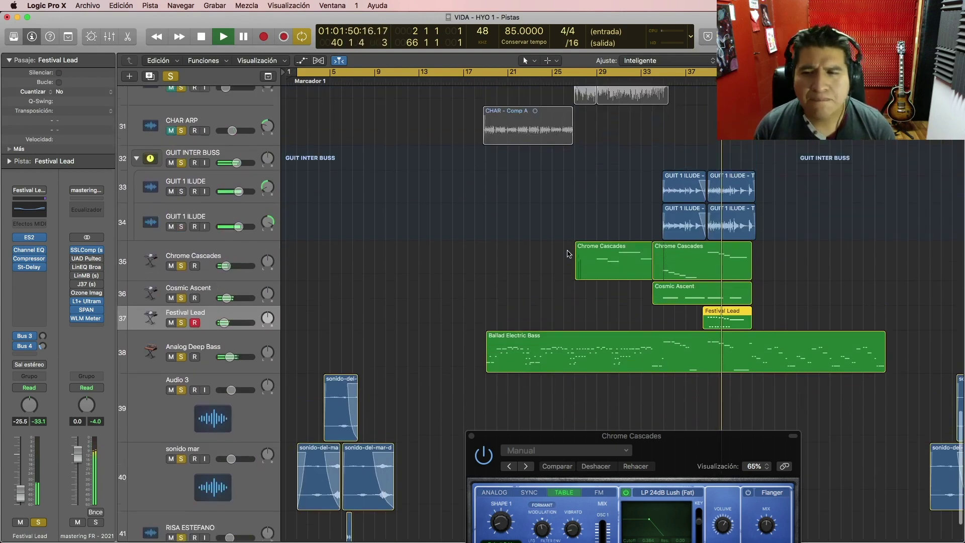
scroll(586, 254, "up", 2)
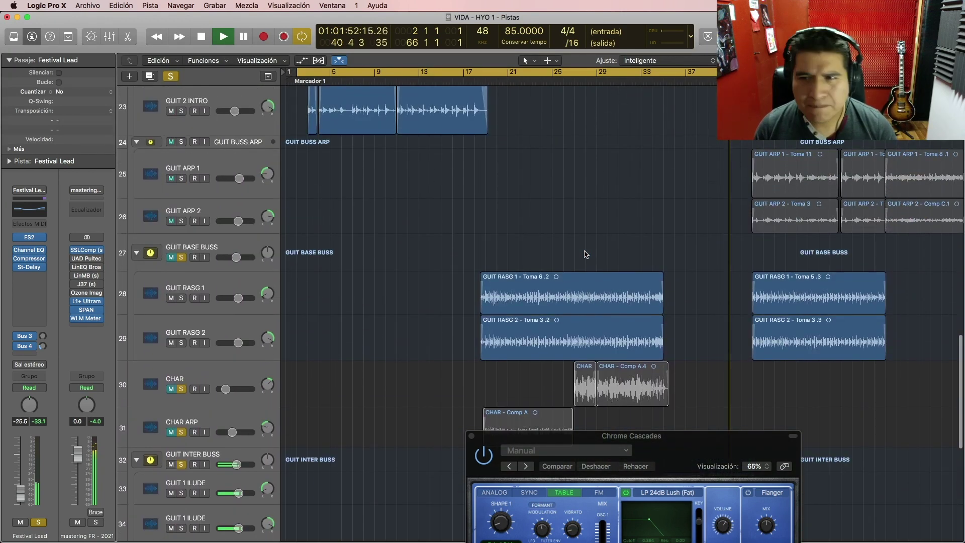
scroll(587, 254, "right", 4)
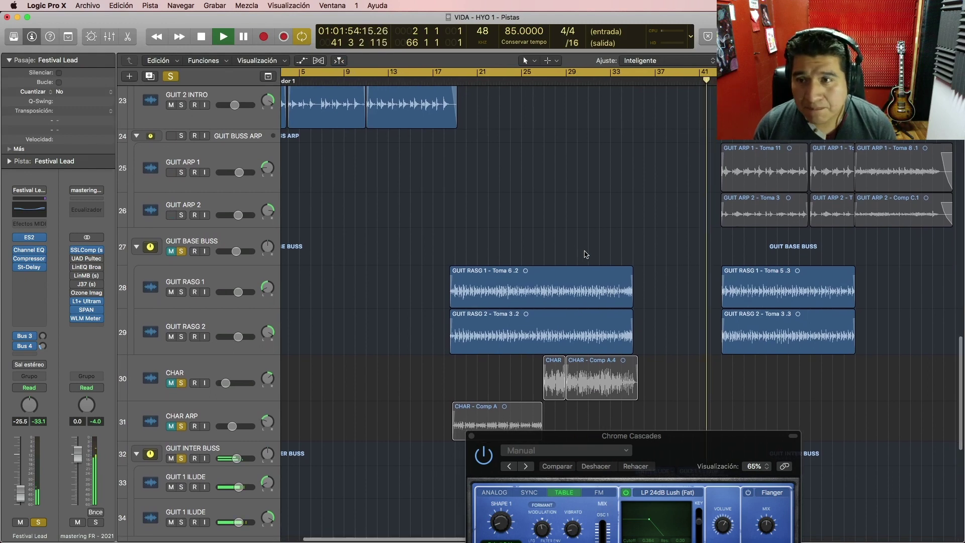
scroll(585, 254, "right", 1)
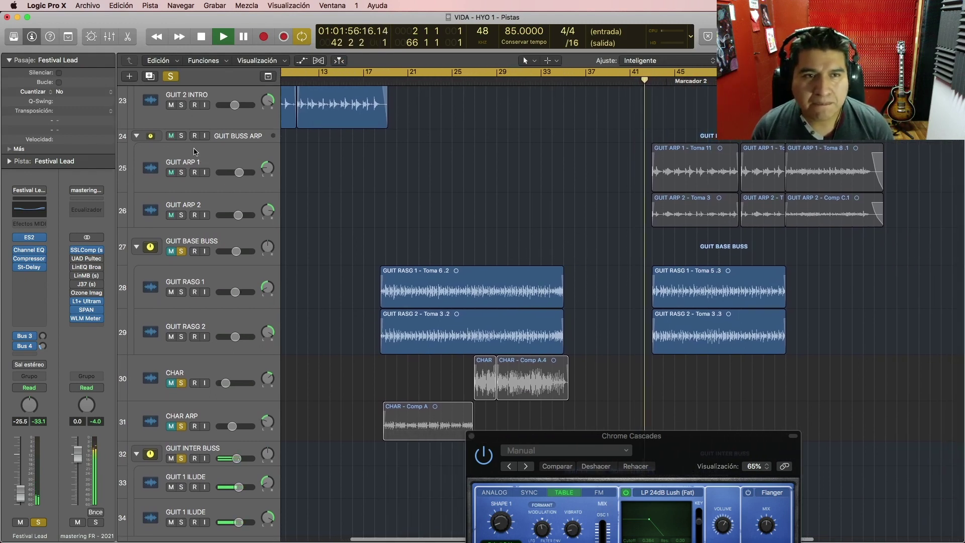
left_click(182, 136)
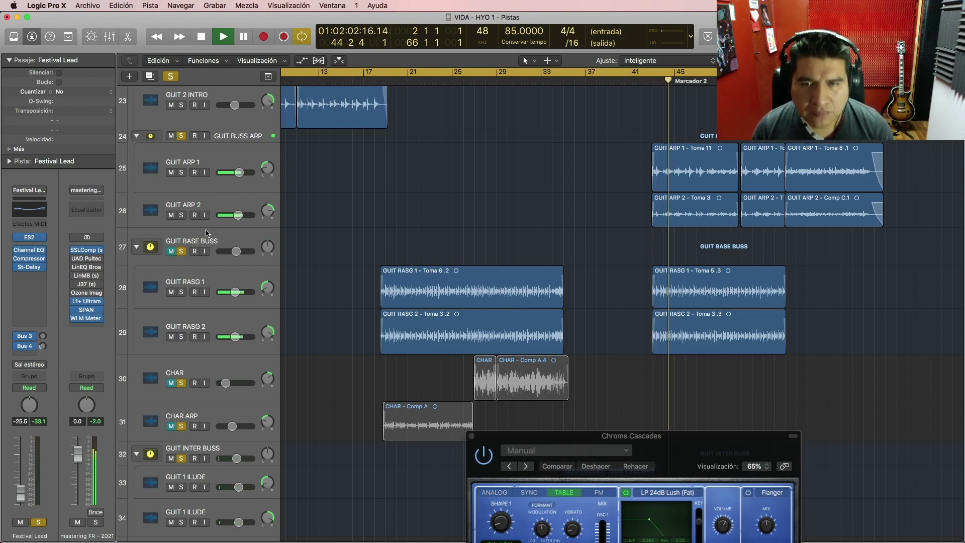
left_click(171, 251)
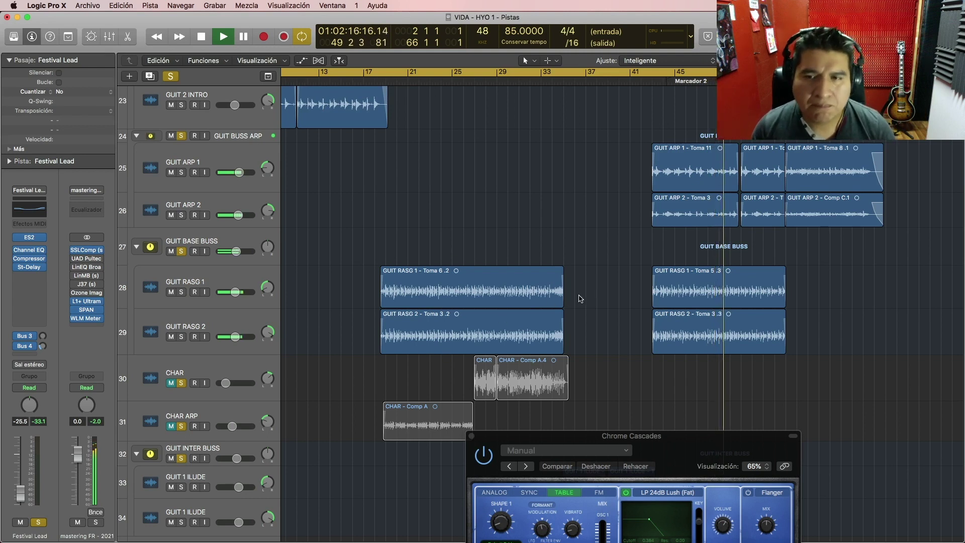
Play the arpeggiated and strummed guitars from about bar 43, stop past bar 51, and leave the playhead at bar 50
left_click(650, 83)
key("space")
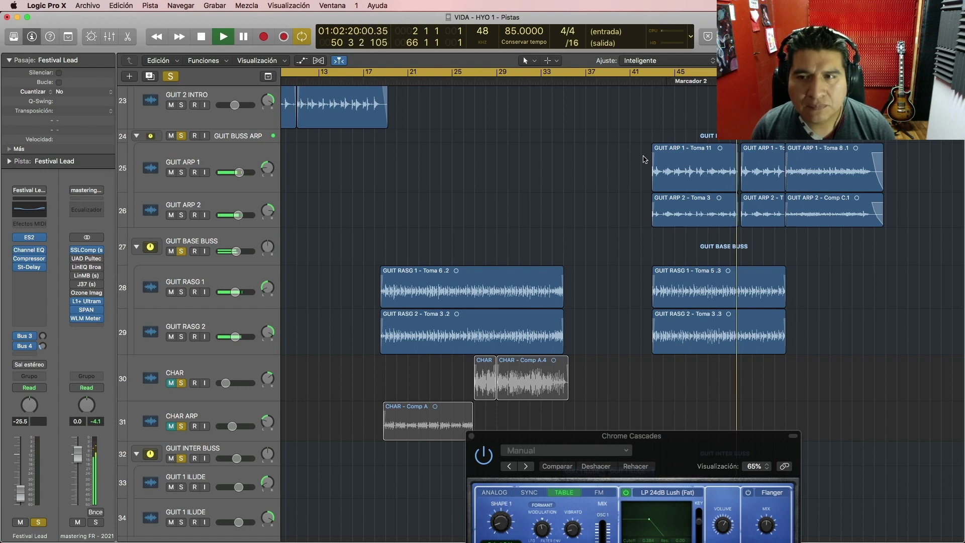
scroll(735, 193, "right", 3)
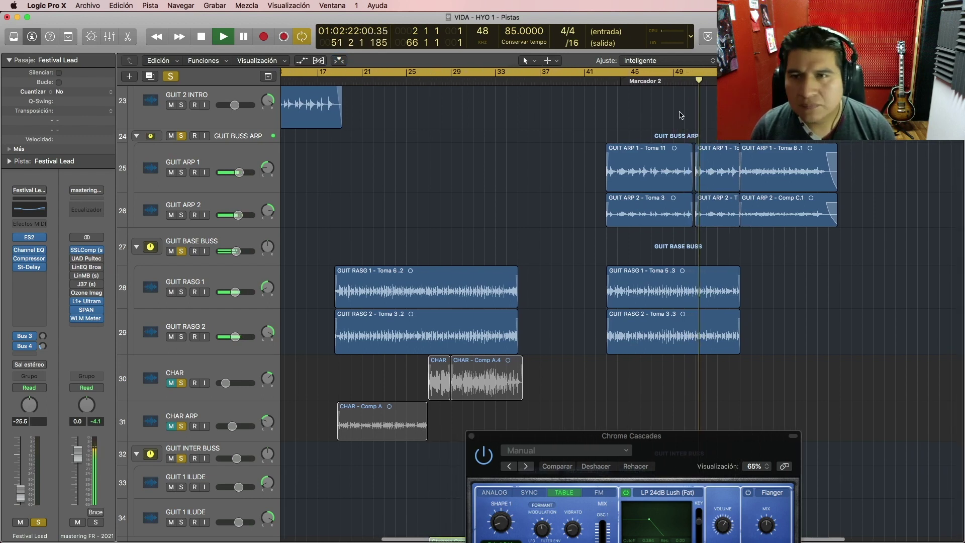
key("space")
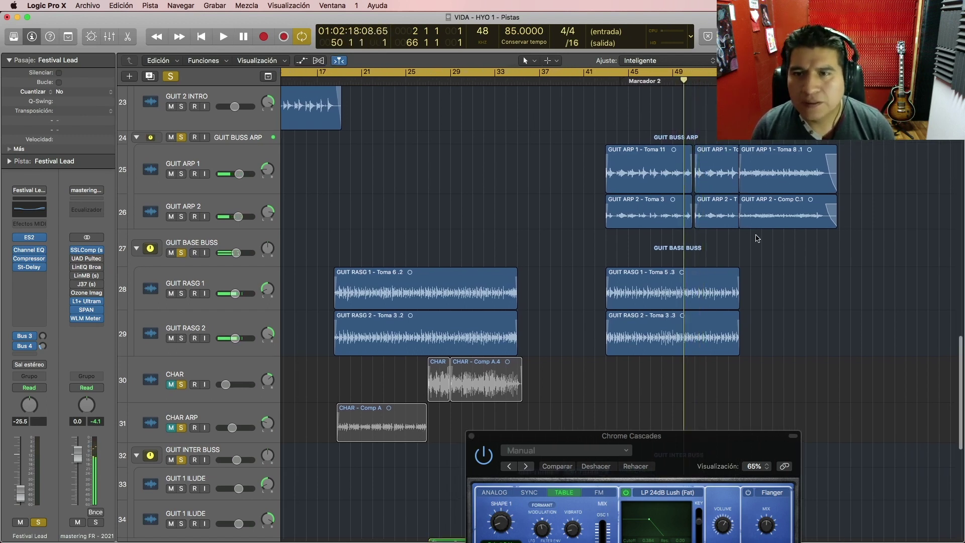
Find the lead guitar tracks, play from about bar 49, and add GUIT LEAD BUSS to the solo
scroll(754, 237, "up", 3)
scroll(758, 238, "up", 10)
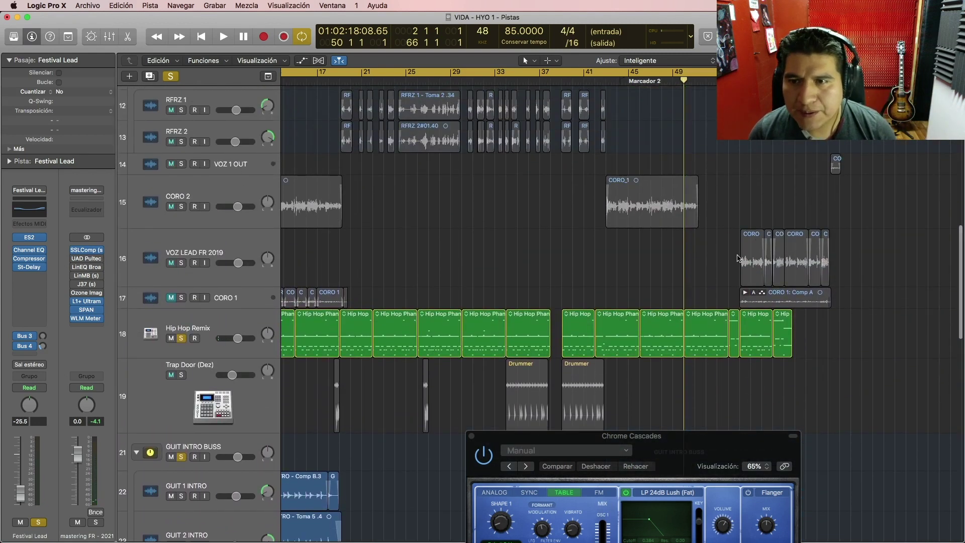
scroll(738, 258, "down", 15)
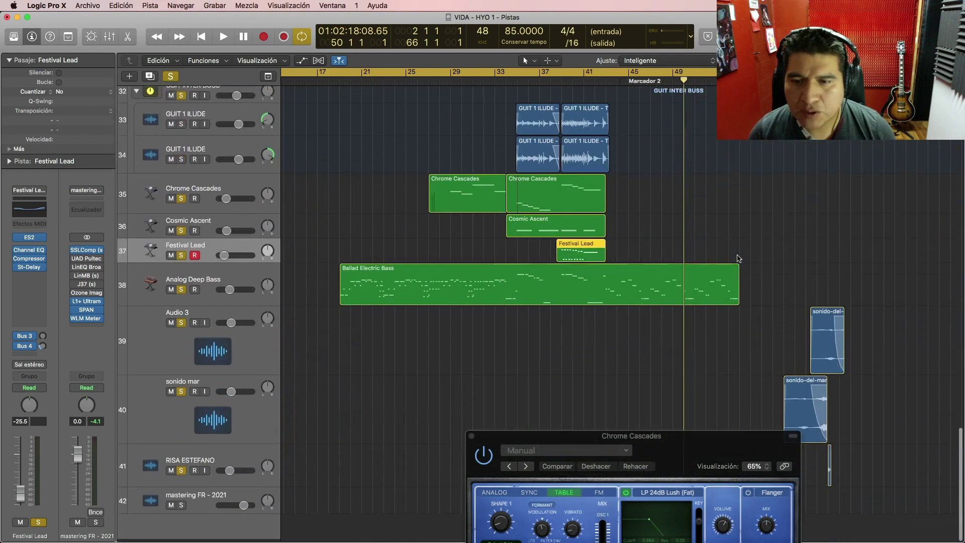
scroll(738, 259, "up", 12)
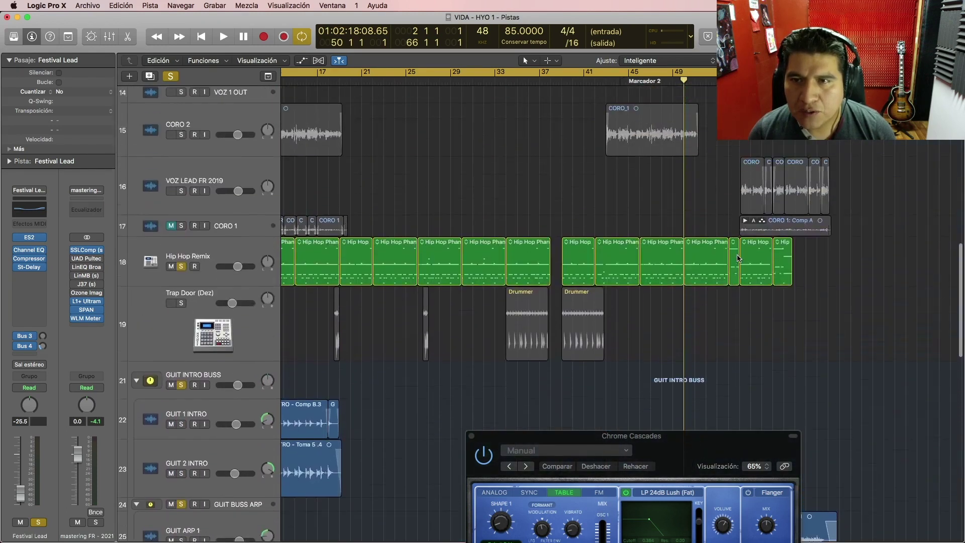
scroll(738, 258, "up", 6)
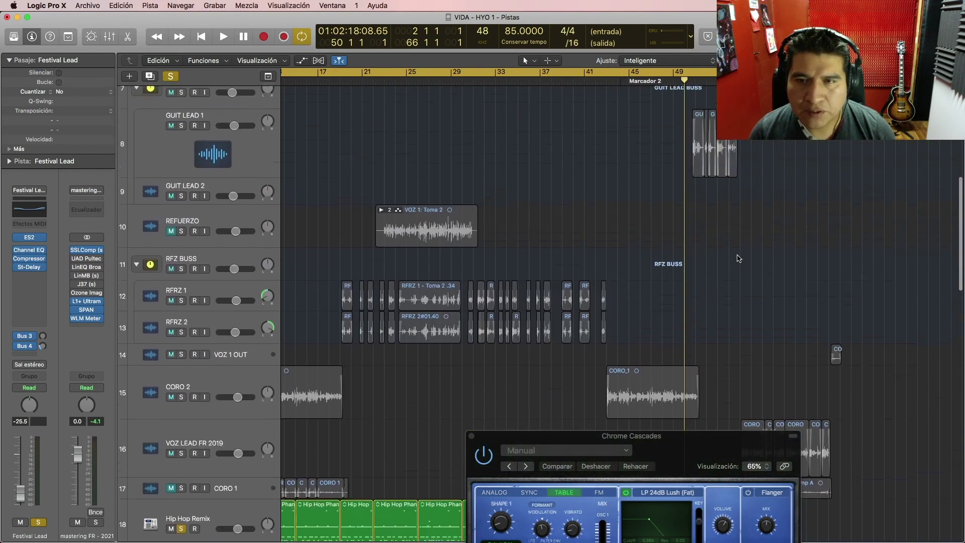
left_click_drag(684, 106, 674, 106)
key("space")
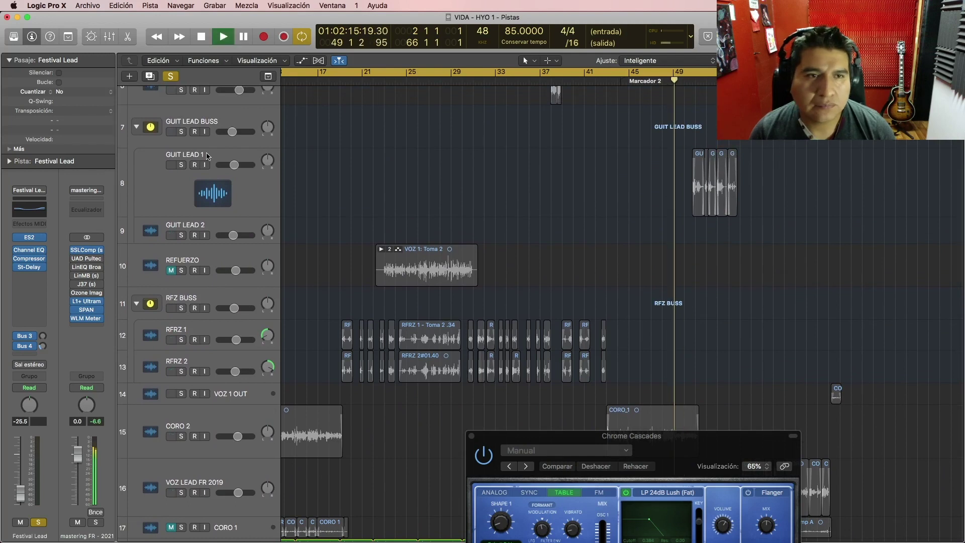
Review the guitar, vocal, drum and demo tracks while playback runs past bar 57, and close the Chrome Cascades Retro Synth window
scroll(808, 297, "down", 10)
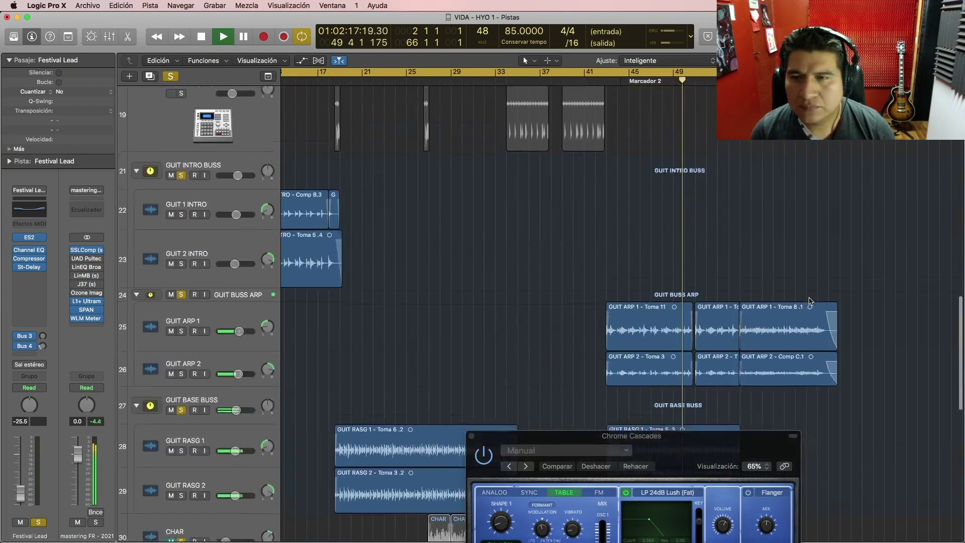
scroll(809, 299, "up", 4)
scroll(811, 301, "up", 1)
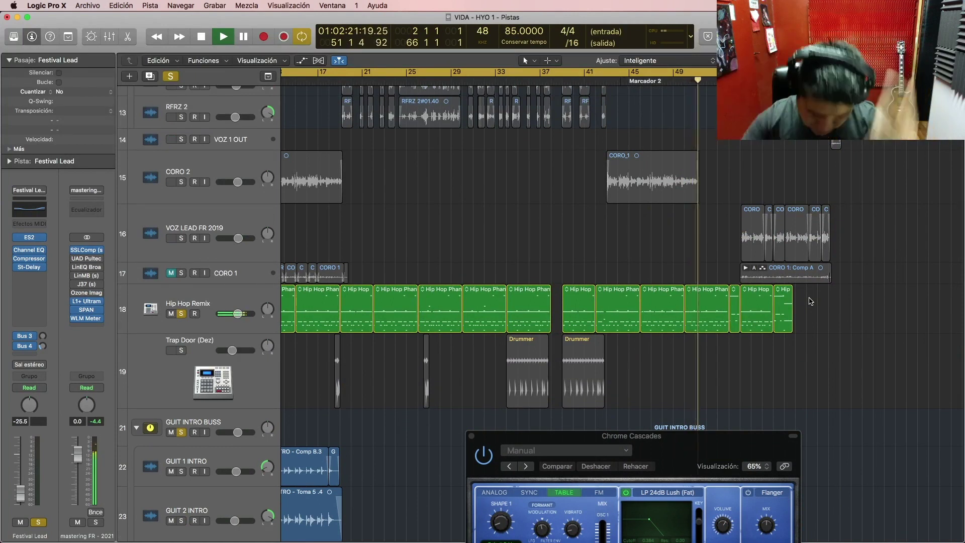
left_click_drag(695, 441, 433, 67)
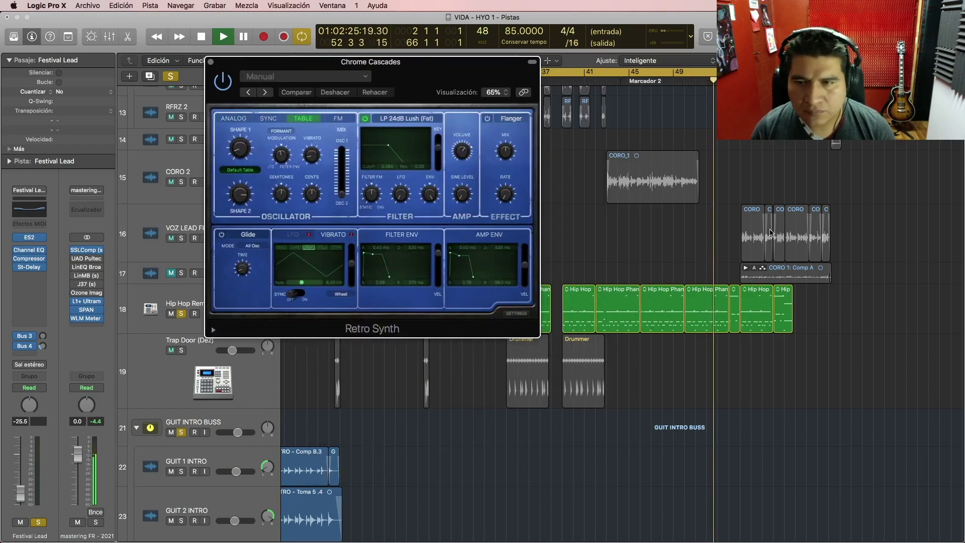
scroll(772, 233, "up", 5)
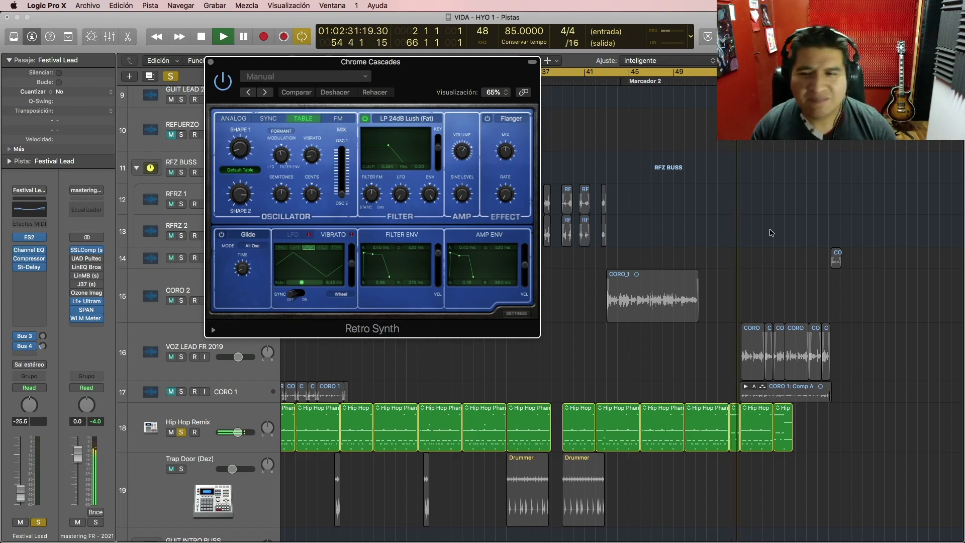
scroll(723, 278, "up", 15)
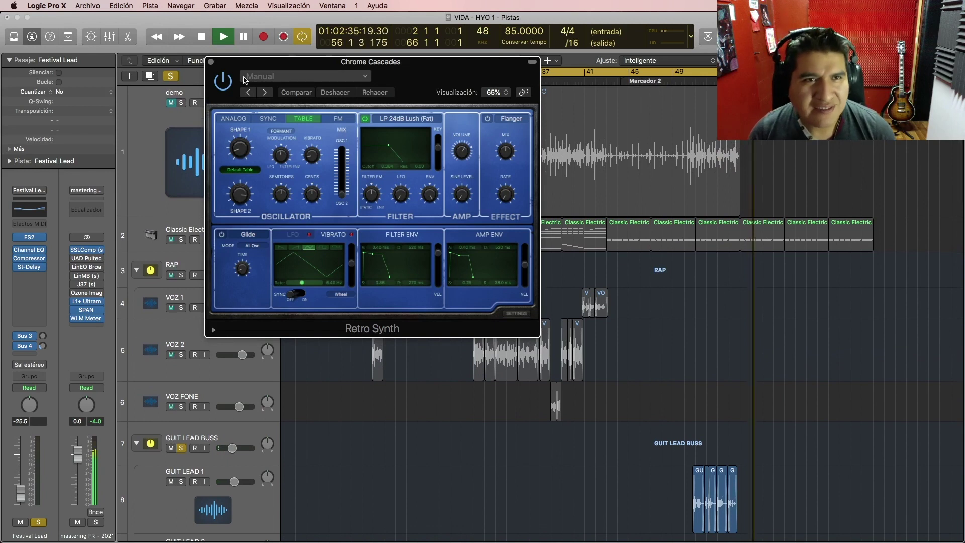
left_click(210, 61)
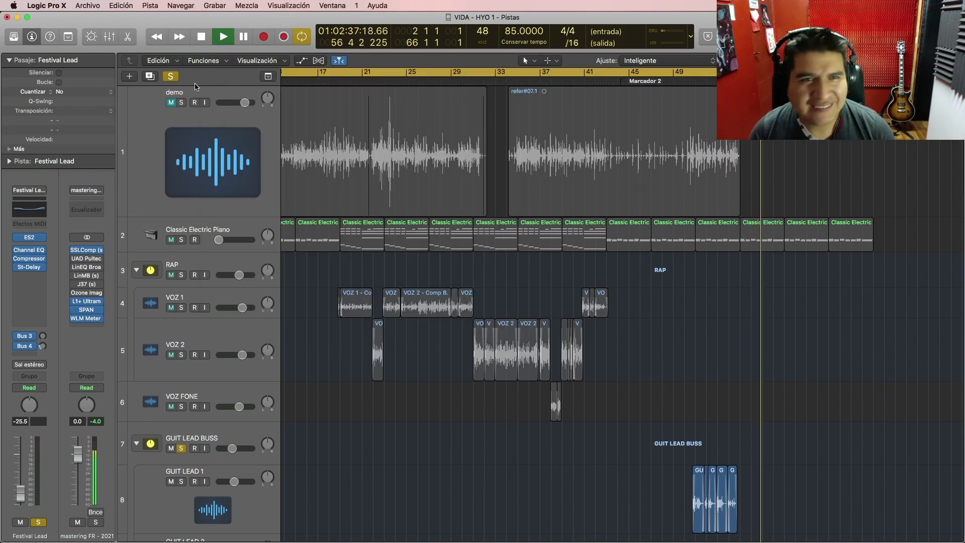
scroll(744, 277, "down", 15)
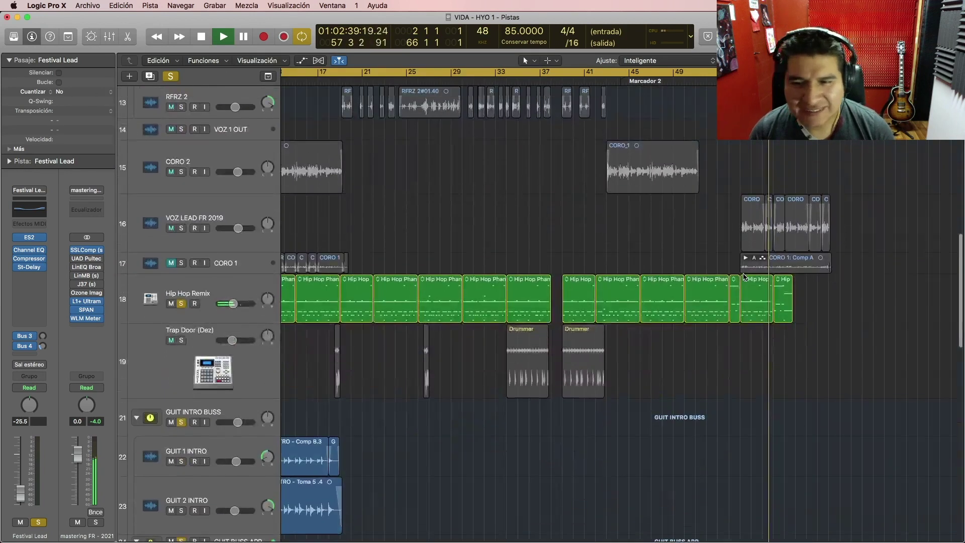
Follow the soloed mix through the ending effect tracks past bar 65, and clear all track solos
scroll(744, 276, "down", 15)
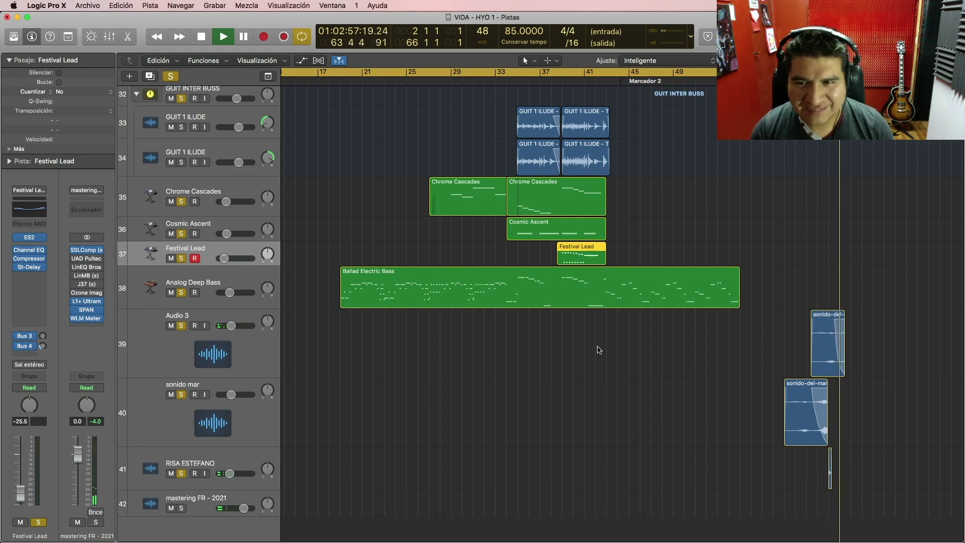
scroll(598, 351, "up", 15)
scroll(598, 350, "down", 1)
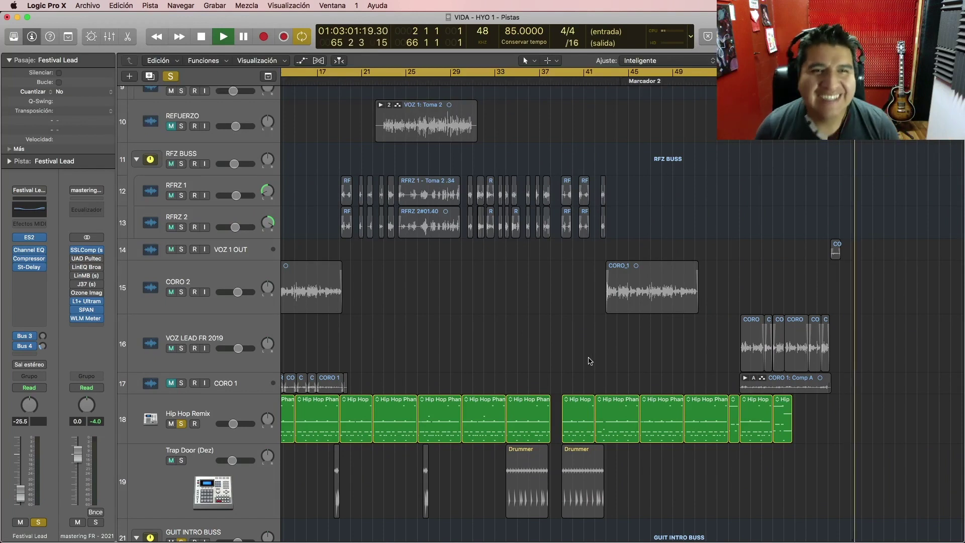
left_click(171, 76)
scroll(606, 203, "left", 10)
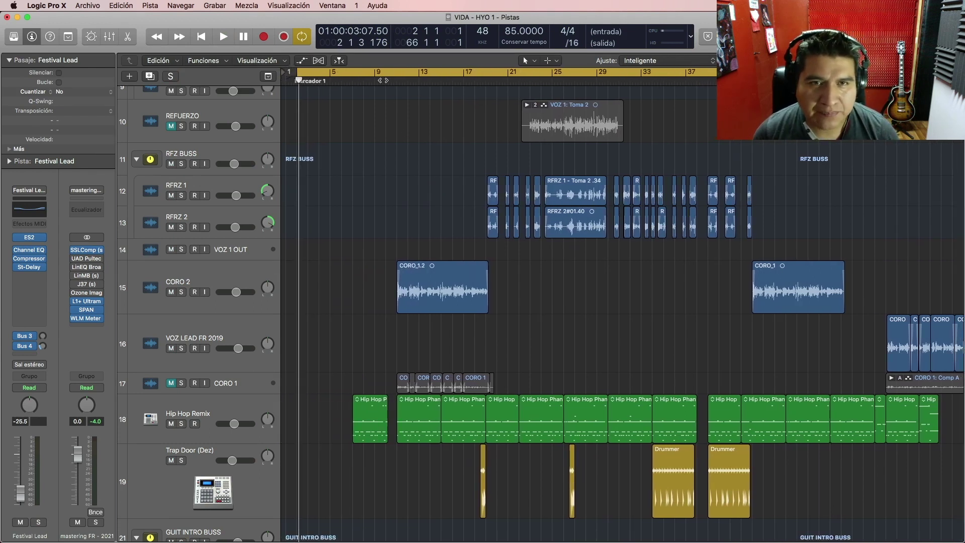
Play the full mix from bar 2 through the guitar intro to the chorus vocal entry at bar 11
scroll(442, 246, "down", 10)
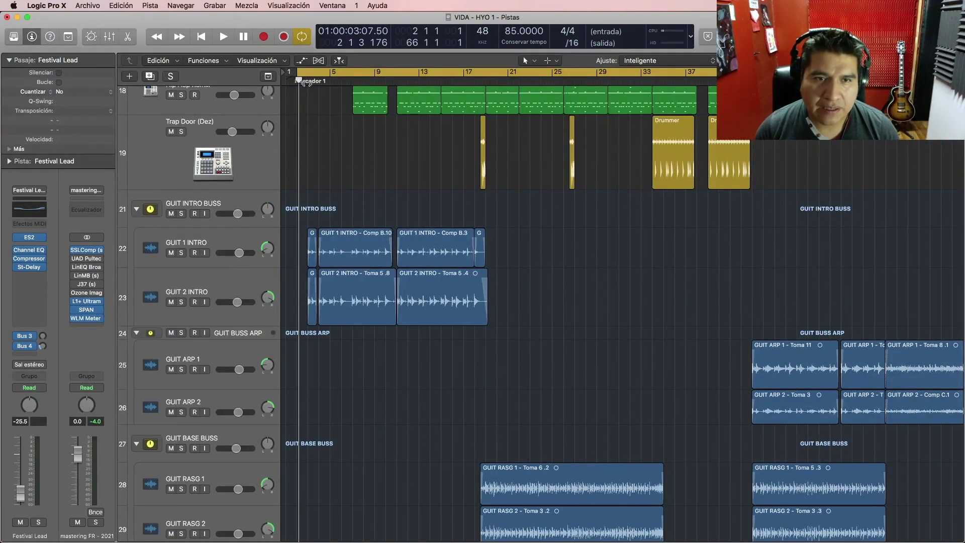
key("space")
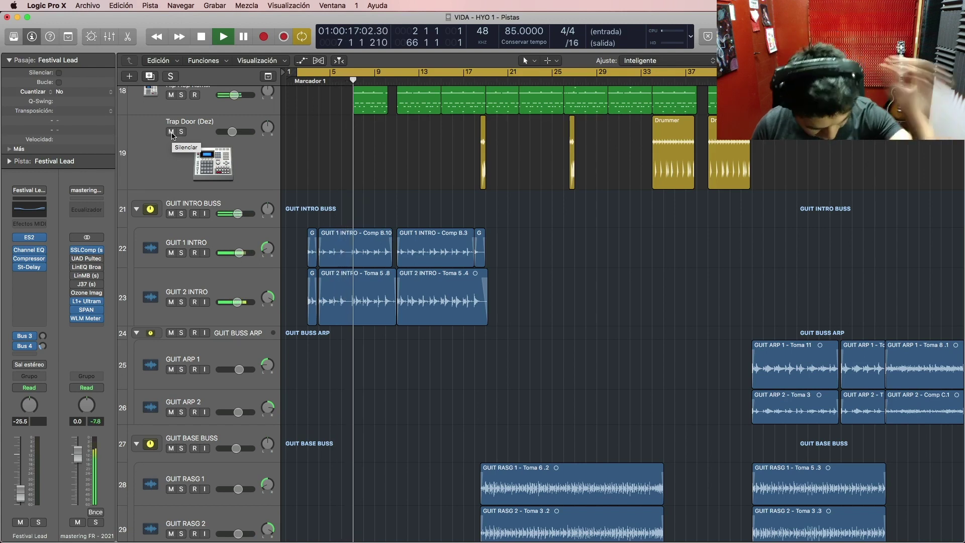
scroll(431, 215, "up", 6)
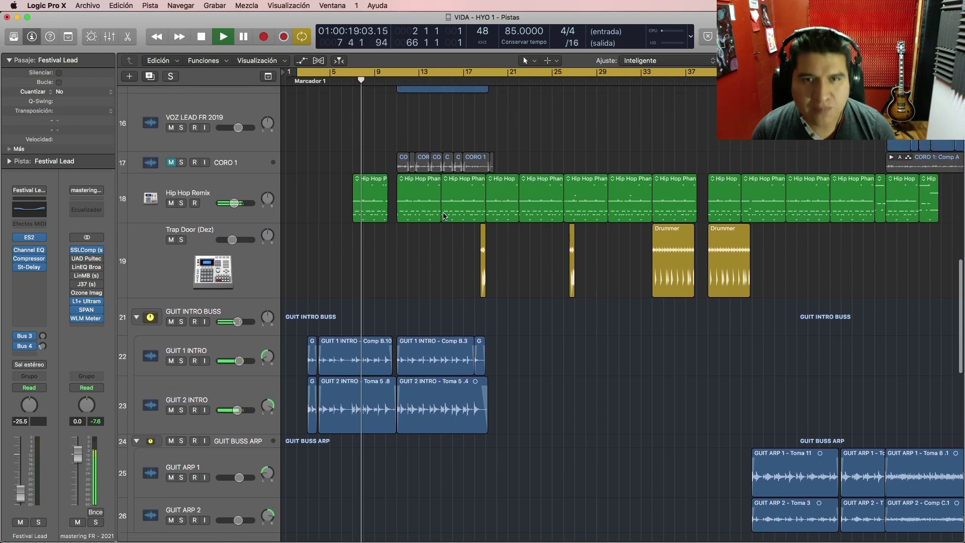
scroll(453, 231, "up", 2)
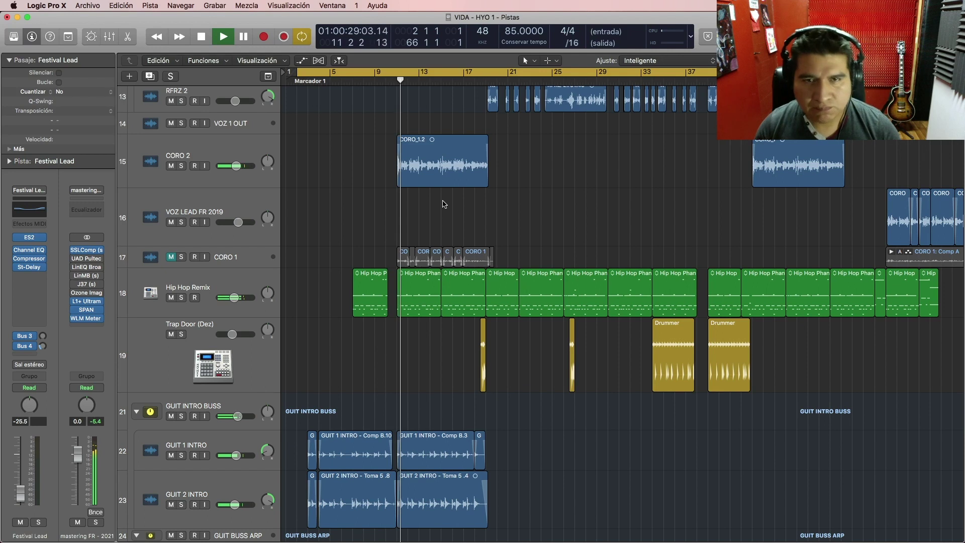
Select the CORO 2 track and examine its channel strip plug-ins while the chorus plays
left_click(244, 160)
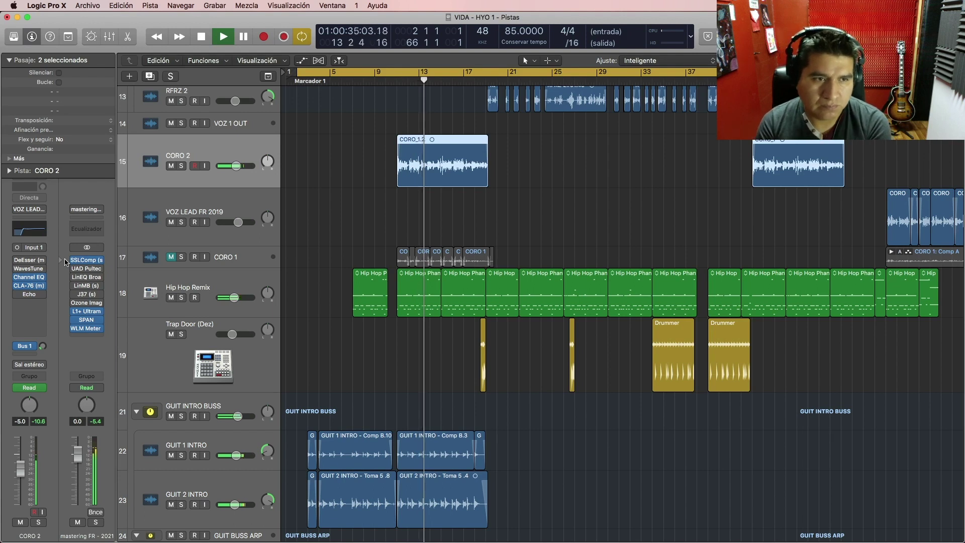
scroll(395, 240, "up", 2)
mouse_move(24, 263)
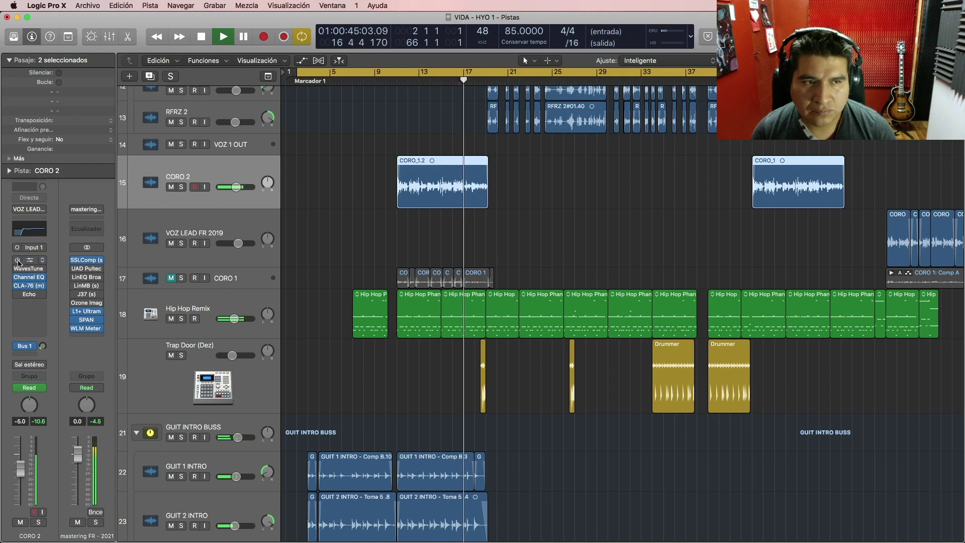
scroll(537, 278, "up", 3)
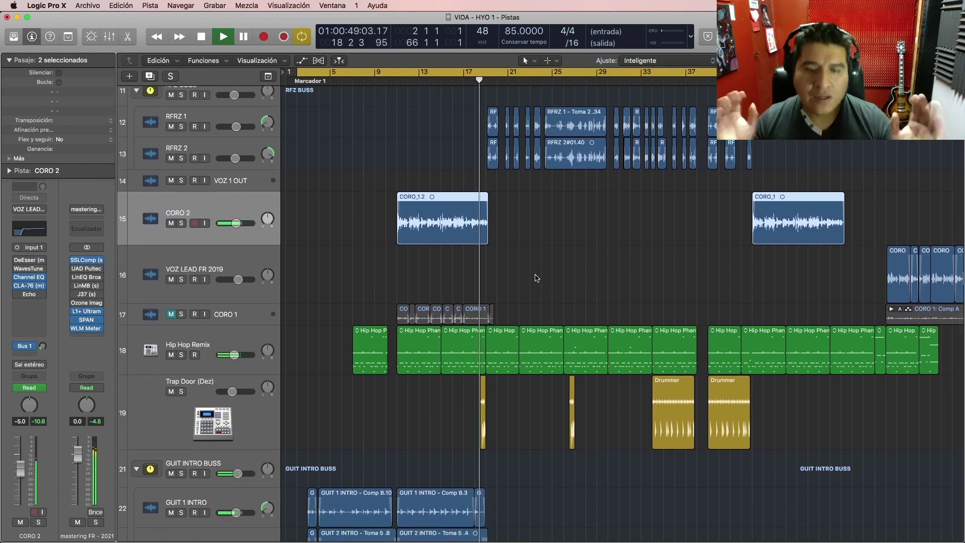
Play the transition from bar 18, comparing it with Trap Door (Dez) muted and soloed
key("space")
left_click(476, 80)
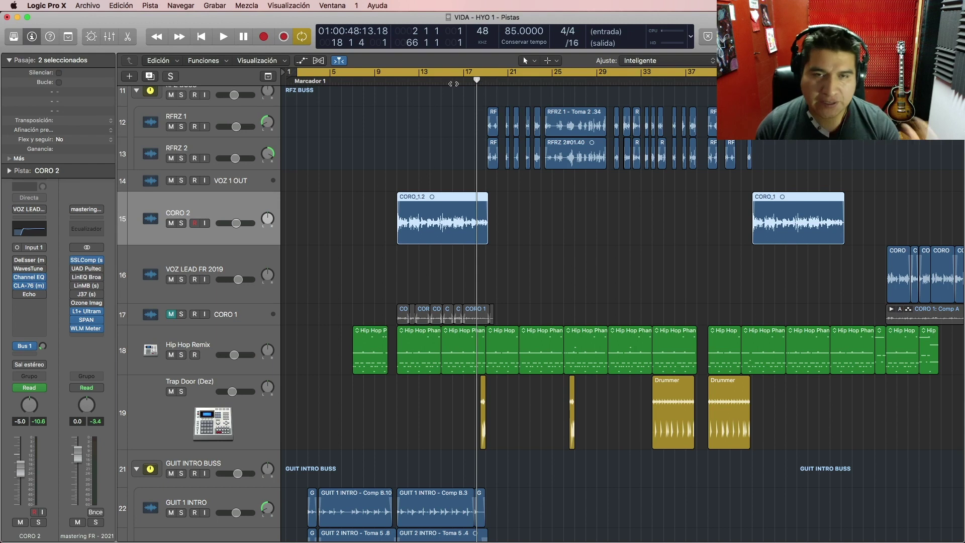
key("space")
left_click(175, 392)
left_click(181, 392)
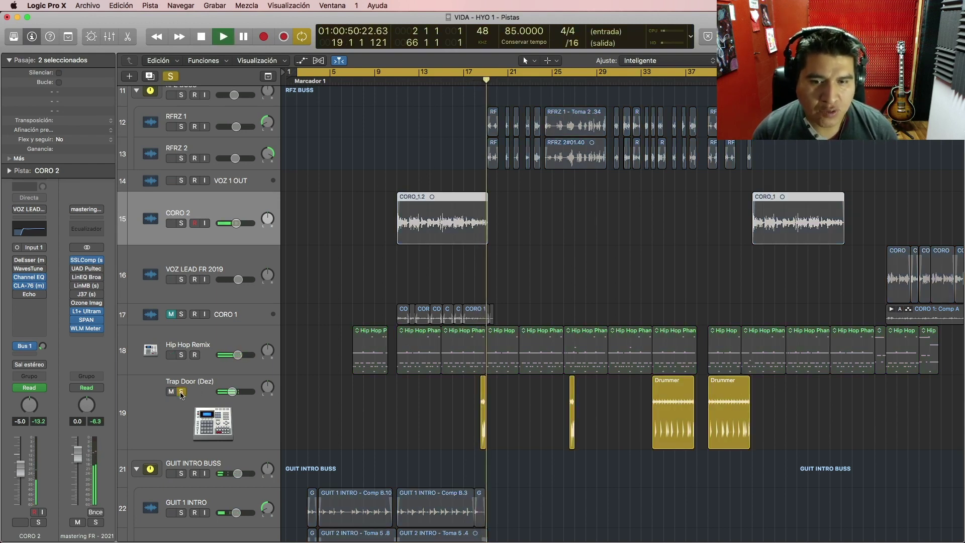
left_click(181, 392)
key("comma")
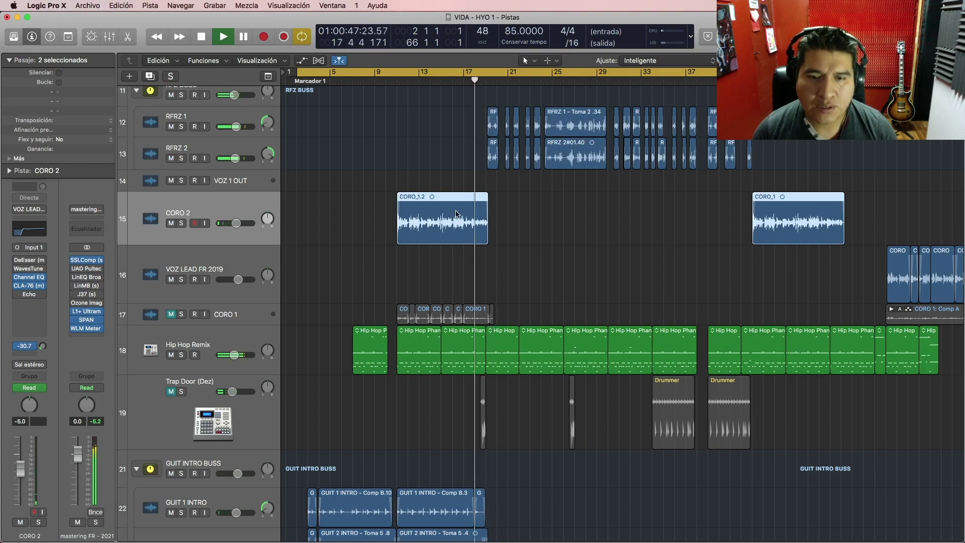
Replay the transition from about bar 17 with Trap Door (Dez) soloed, and return to the full mix
left_click(181, 392)
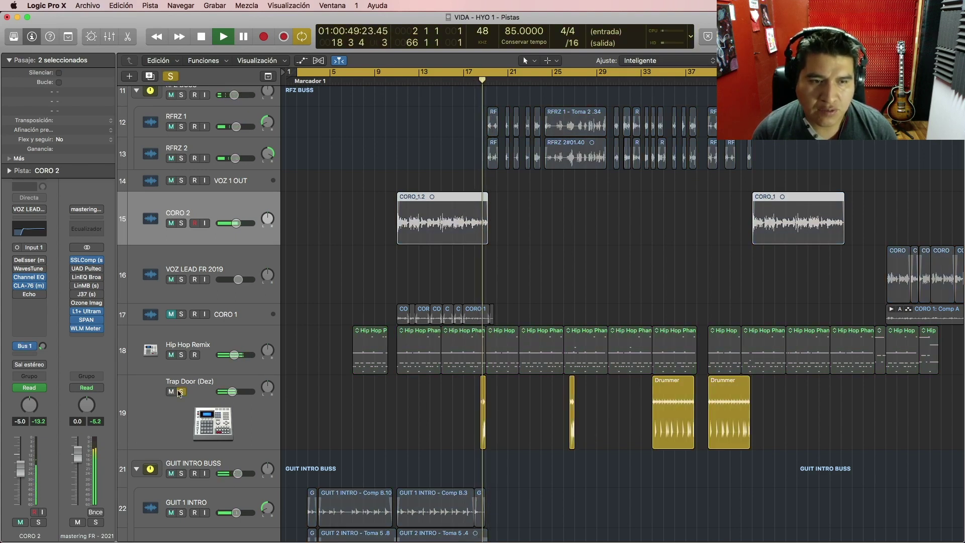
left_click(181, 392)
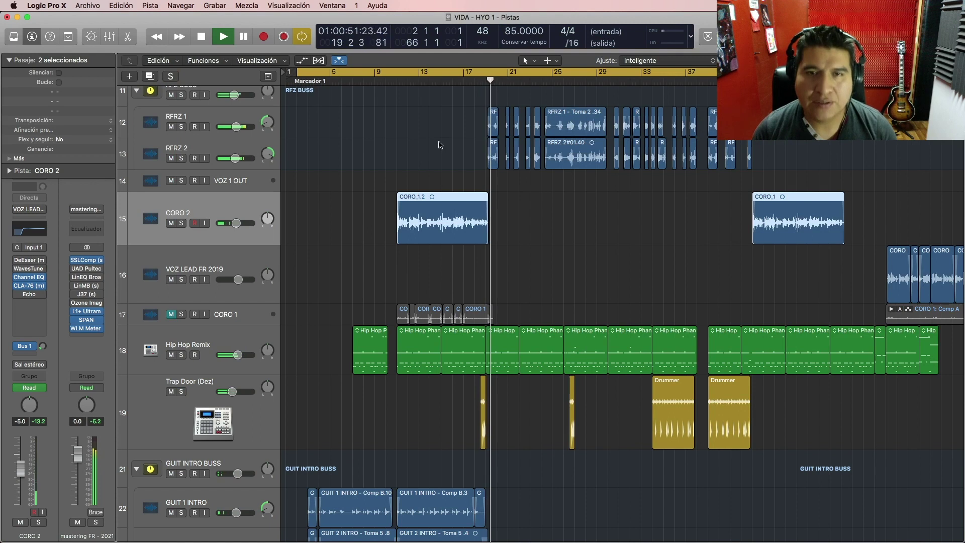
left_click(475, 80)
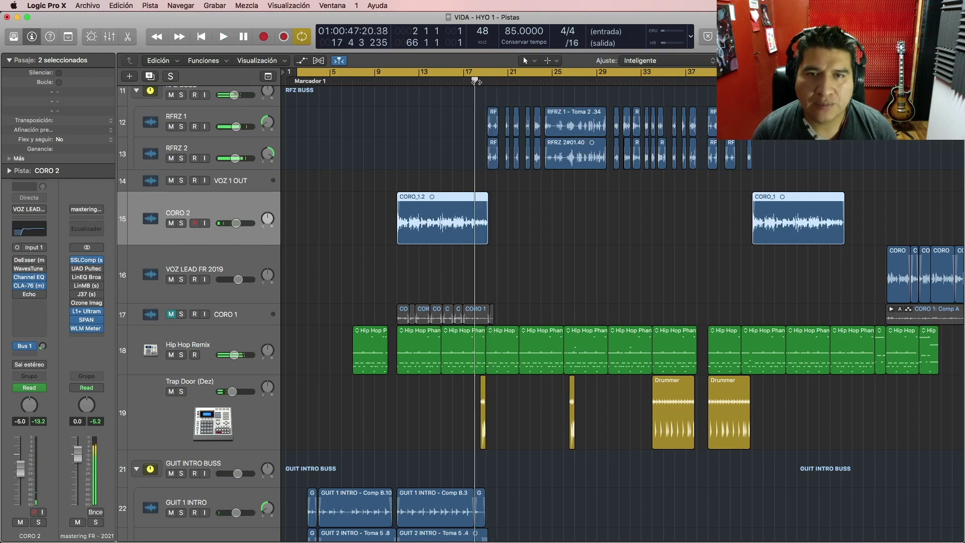
left_click(181, 392)
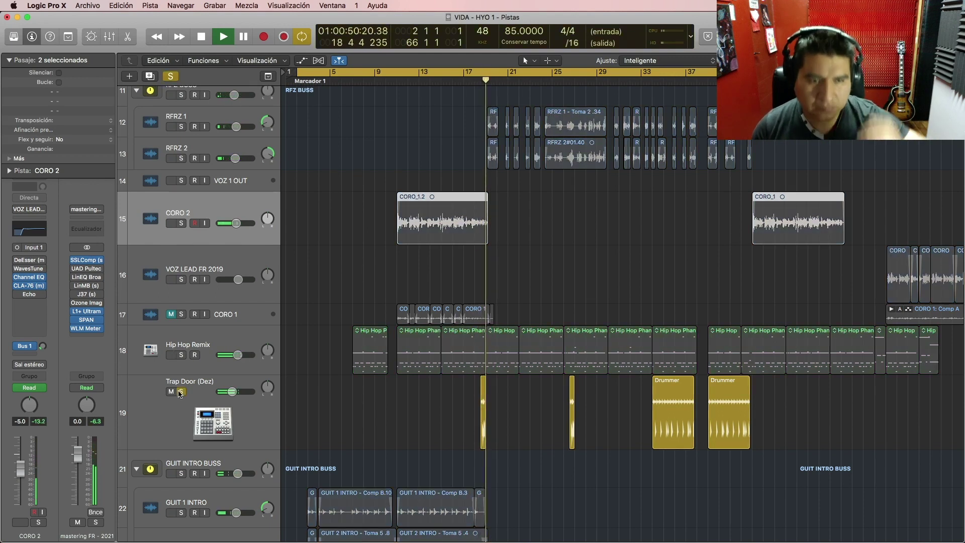
left_click(181, 392)
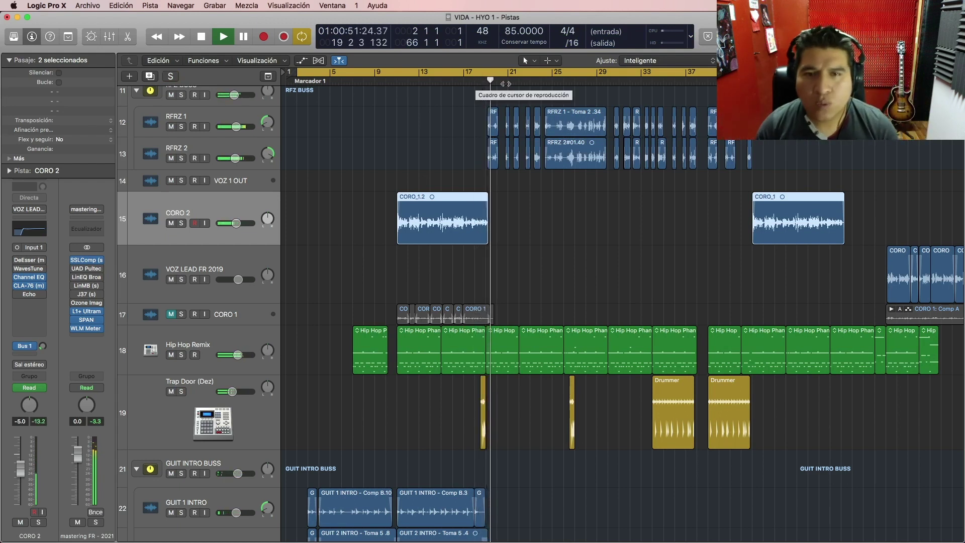
Review the RFZ BUSS reinforcement vocals while playback continues, stop past bar 22, and set the playhead at bar 22
scroll(578, 250, "up", 6)
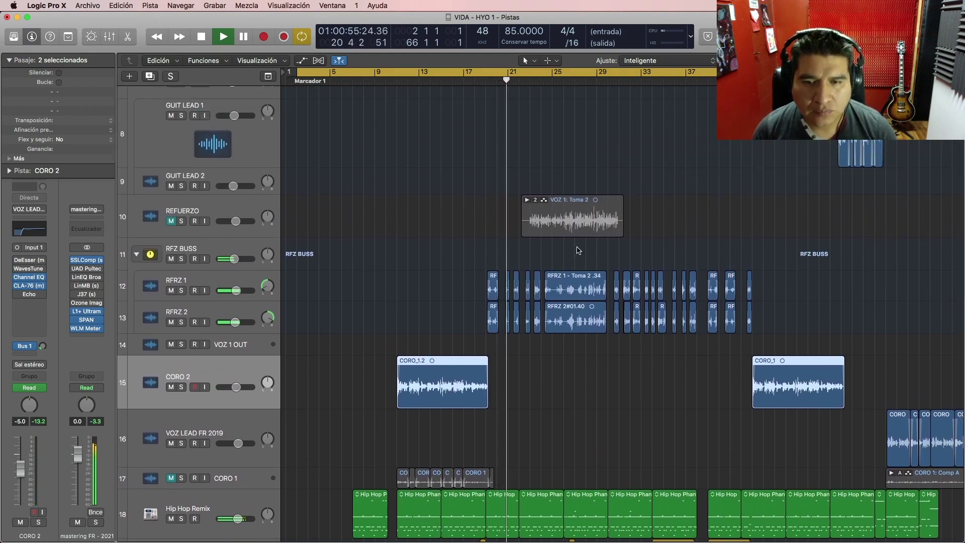
scroll(578, 249, "down", 4)
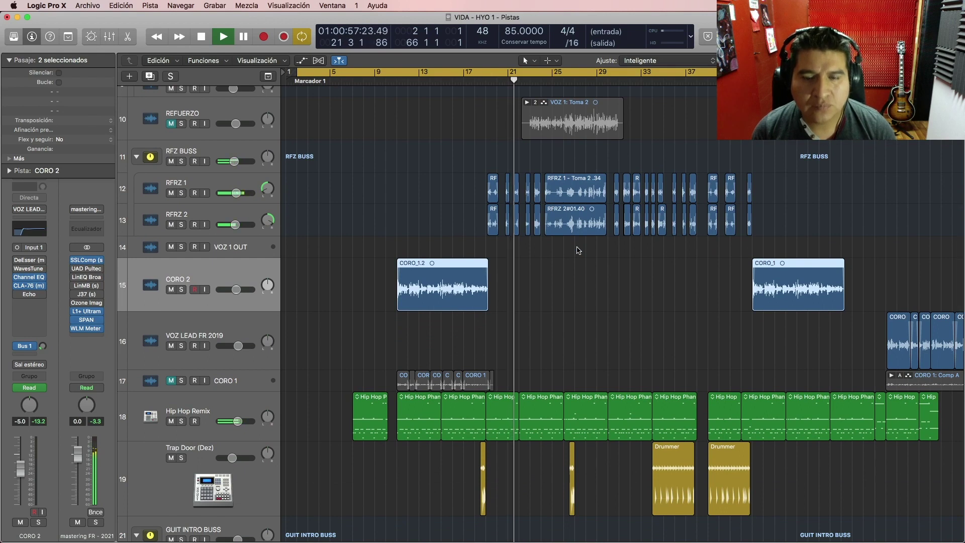
scroll(578, 250, "down", 1)
scroll(577, 249, "right", 1)
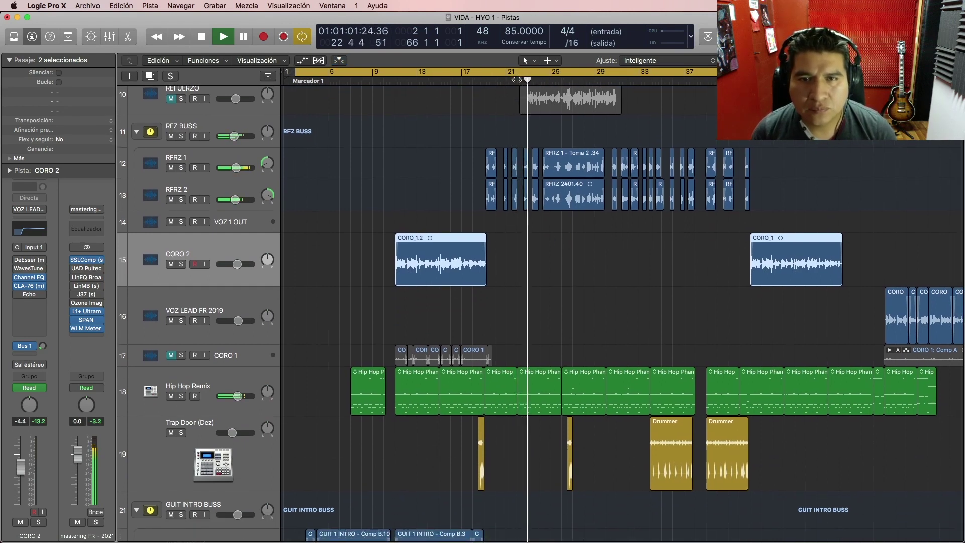
key("space")
left_click(516, 80)
scroll(560, 214, "up", 5)
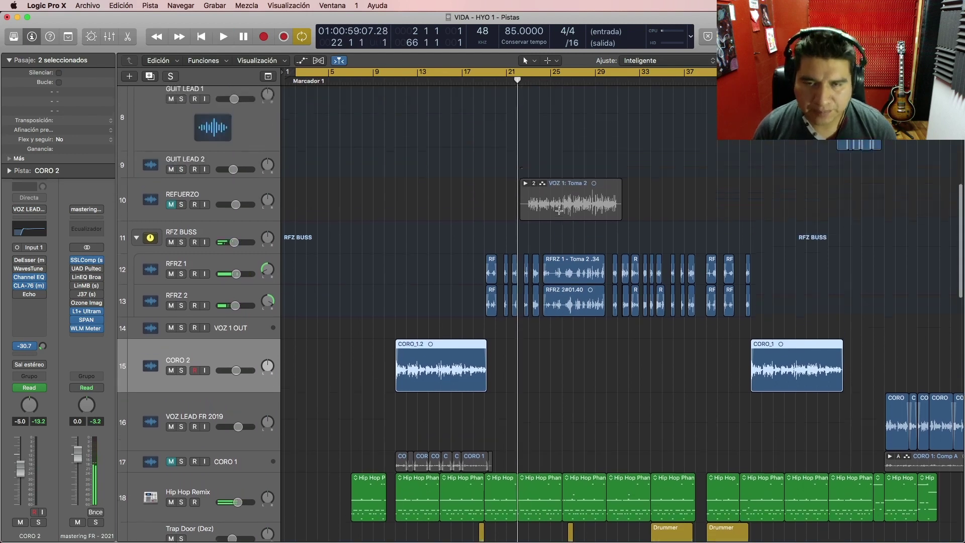
Examine the CORO_1.2 region and the RFRZ 1 and RFRZ 2 regions up close between bars 11 and 25
key("super+Right")
key("super+Right")
key("super+Right")
key("super+Right")
key("super+Right")
scroll(560, 213, "right", 10)
scroll(561, 214, "left", 10)
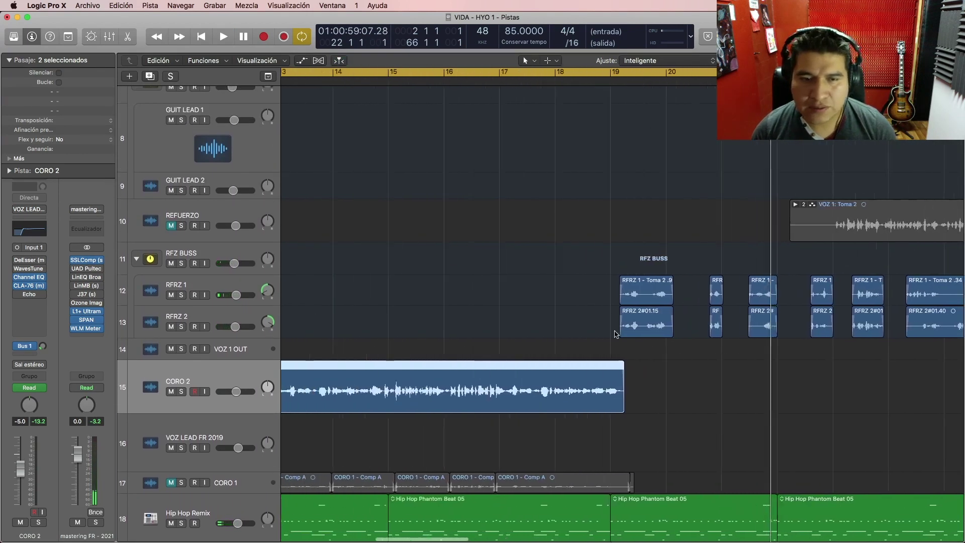
key("super+Left")
key("super+Left")
key("super+Left")
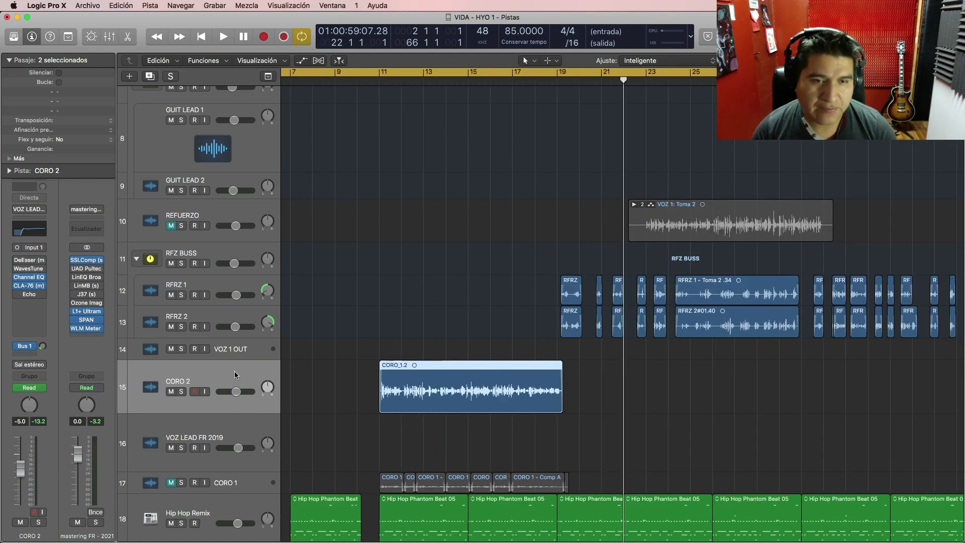
Inspect the channel strips of RFRZ 1 and RFRZ 2, and place the playhead at bar 19
left_click(378, 86)
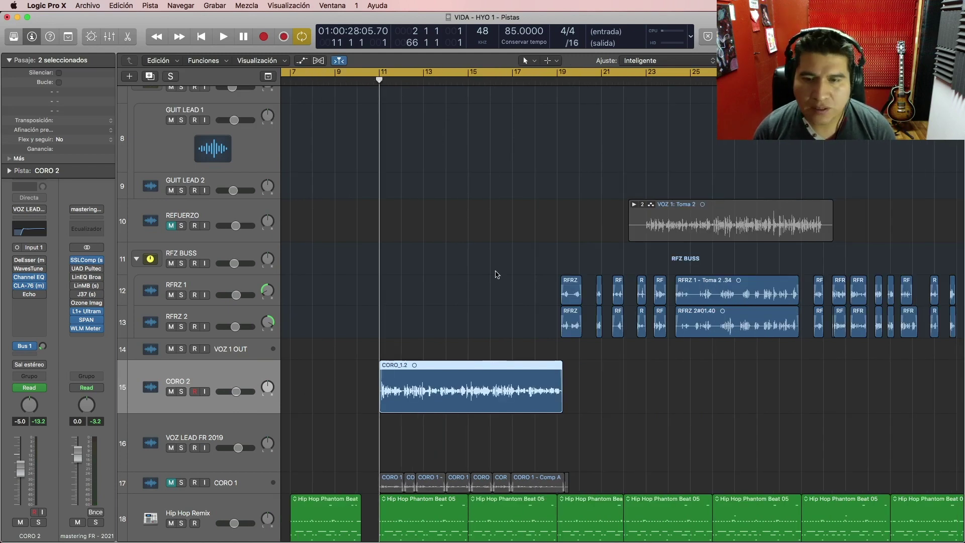
left_click(243, 288)
left_click(228, 315)
left_click(220, 289)
left_click(228, 318)
left_click(557, 82)
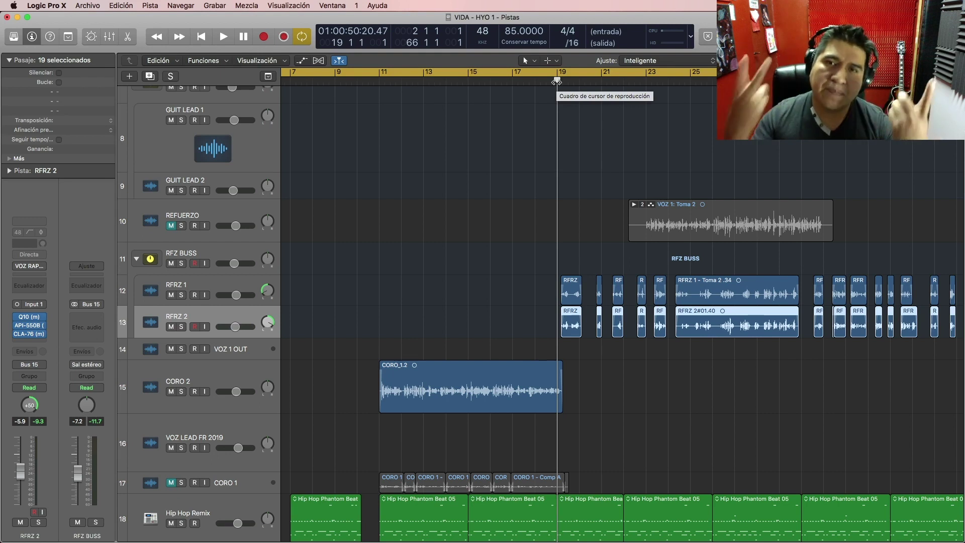
Play from bar 19 with RFZ BUSS soloed to hear the reinforcement vocals, remove the solo, and stop past bar 23
key("space")
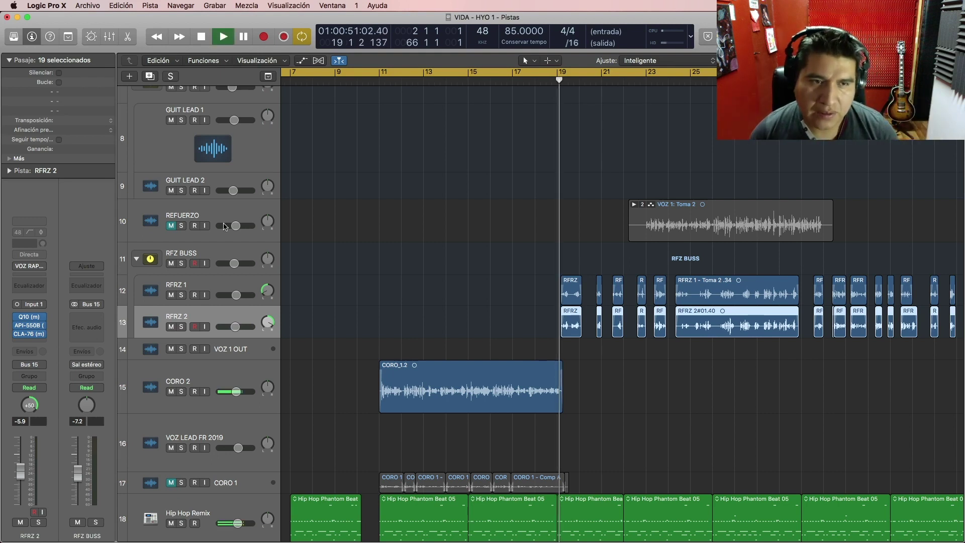
left_click(182, 263)
left_click(181, 263)
left_click(180, 264)
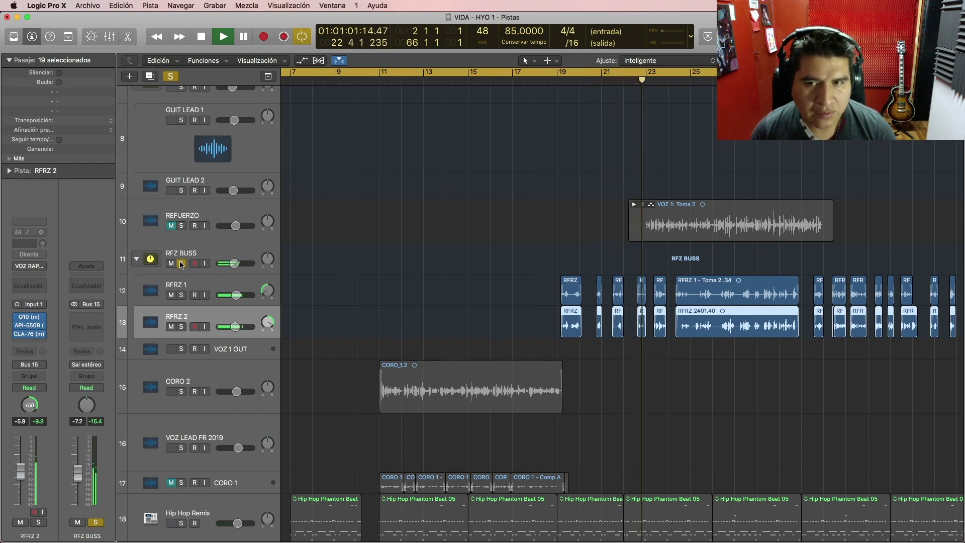
left_click(182, 265)
key("space")
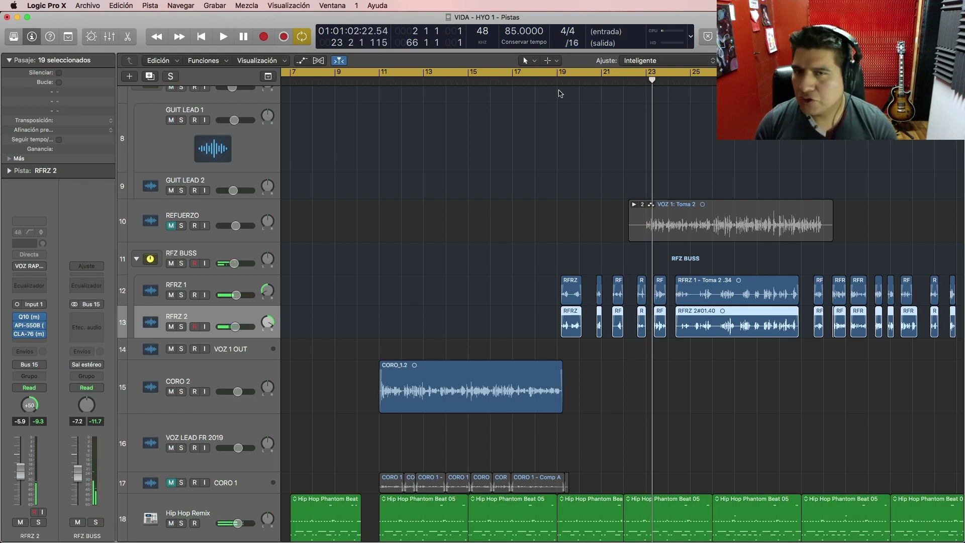
Replay the full mix from about bar 18 while reviewing the RAP vocal tracks VOZ 1 and VOZ 2
key("space")
scroll(568, 285, "up", 5)
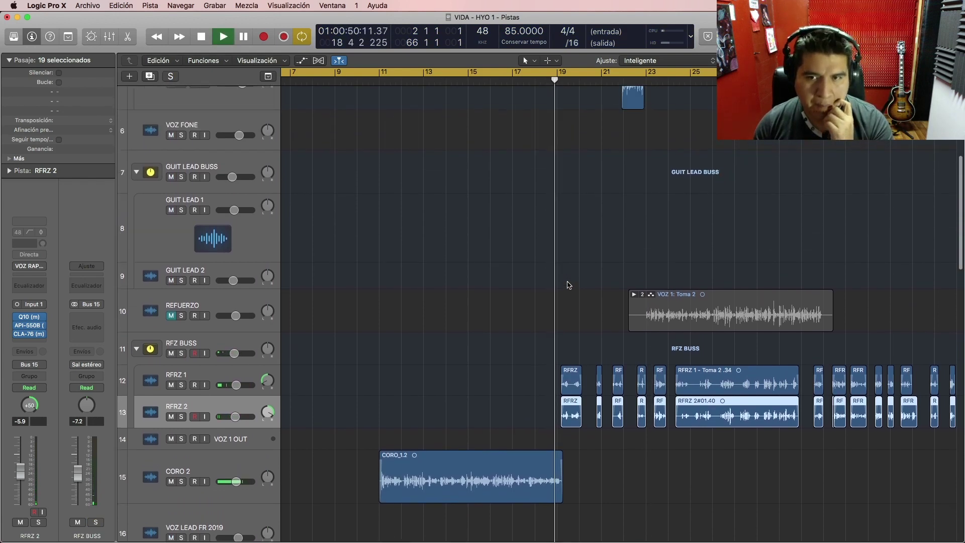
scroll(568, 285, "up", 3)
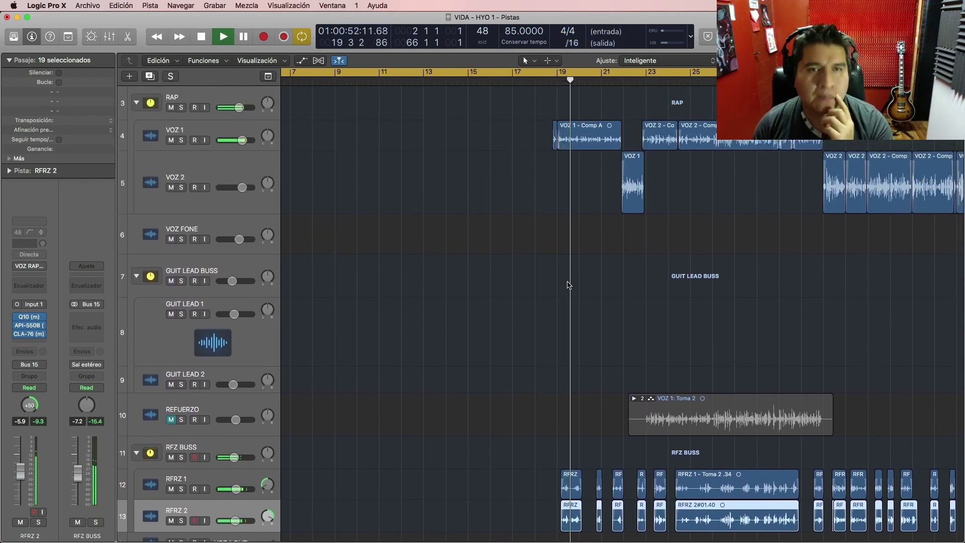
scroll(580, 285, "up", 4)
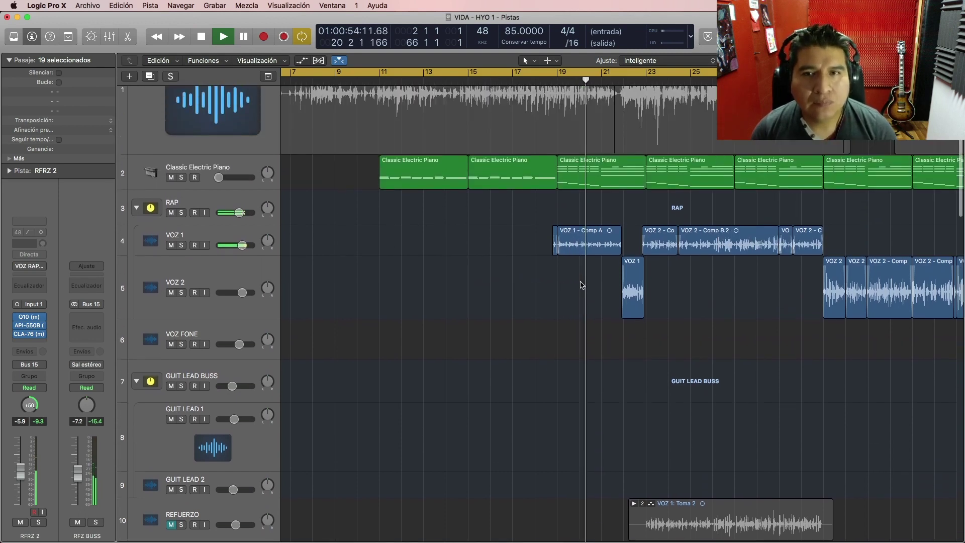
scroll(581, 285, "down", 3)
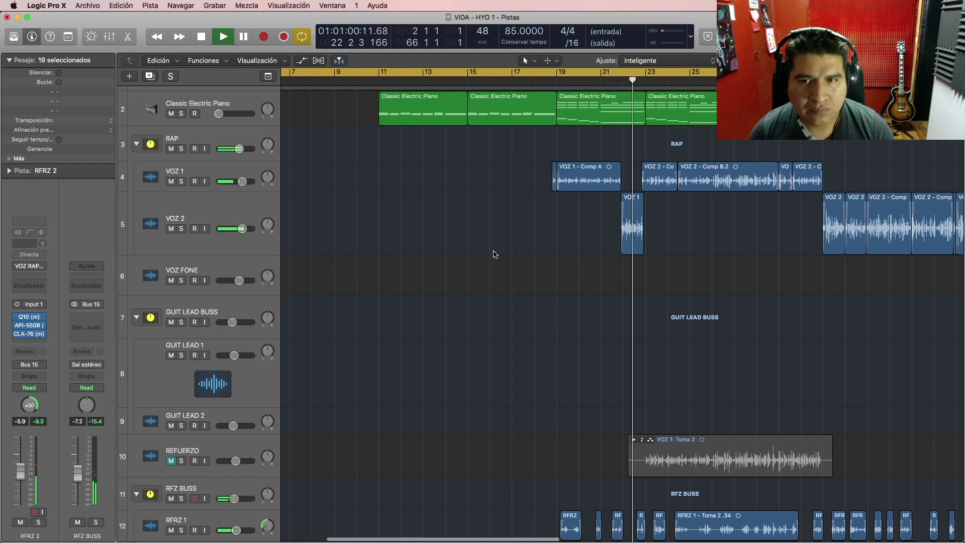
scroll(493, 255, "right", 5)
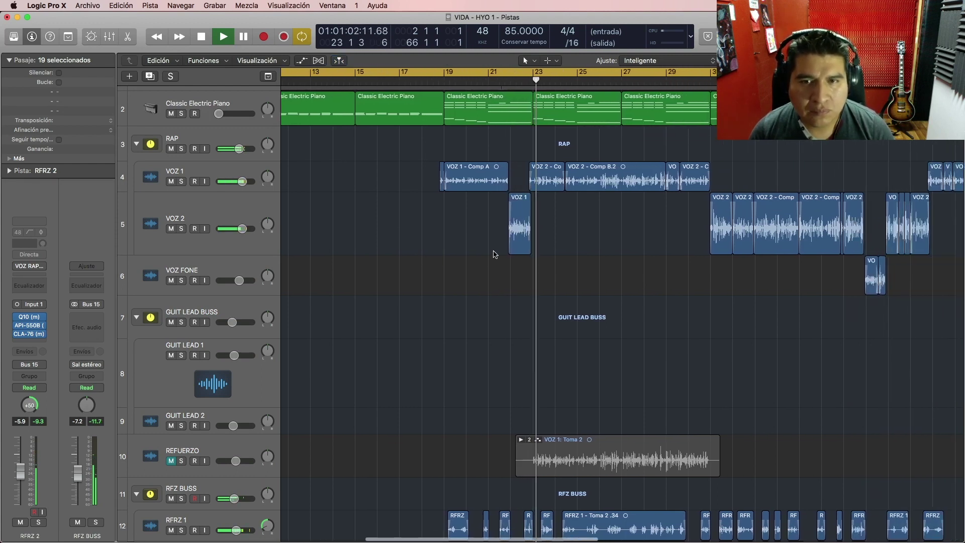
scroll(493, 255, "down", 1)
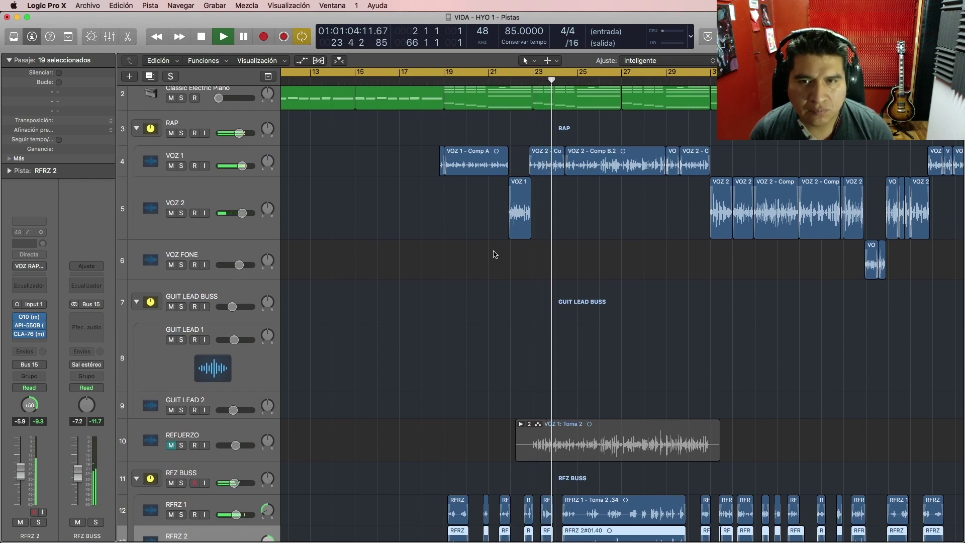
Review the VOZ, REFUERZO and RFRZ tracks during playback up to bar 28, stop, and return the playhead to bar 23
scroll(495, 254, "down", 6)
scroll(495, 254, "right", 3)
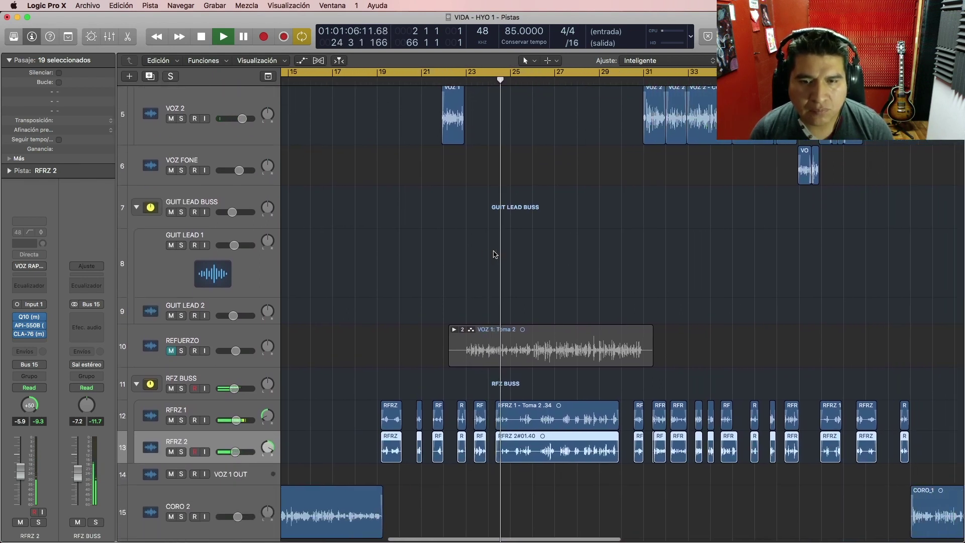
scroll(495, 254, "up", 4)
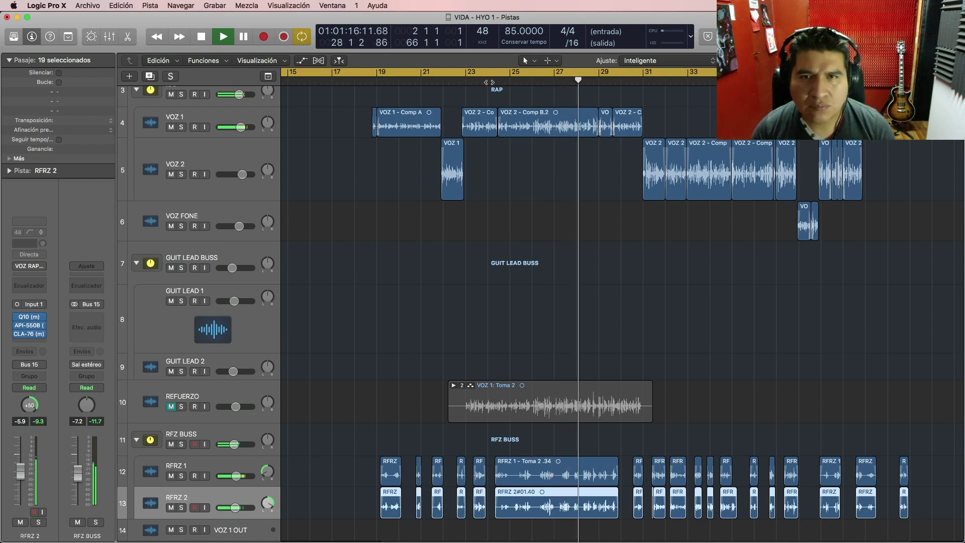
key("space")
left_click(488, 80)
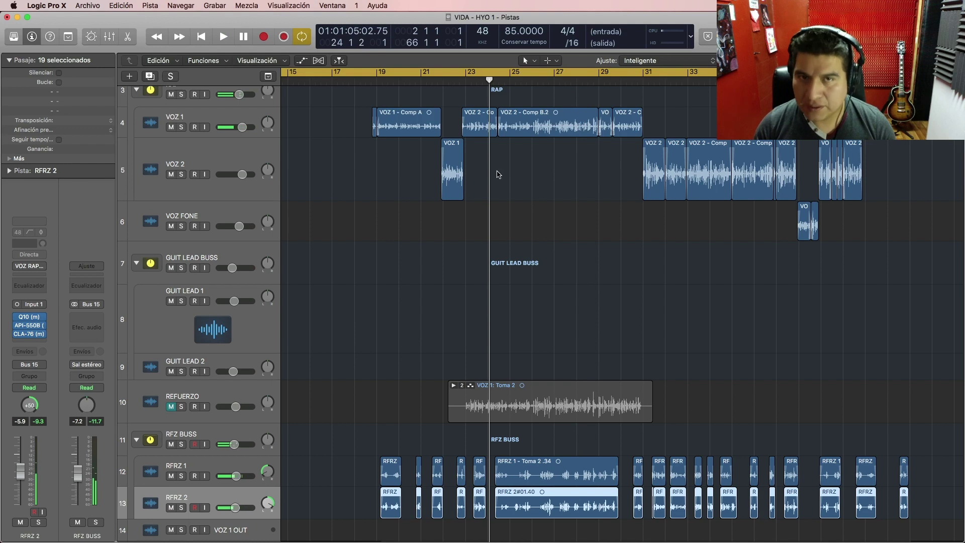
left_click(464, 82)
Play the mix from bar 18 with the CHAR ARP track muted, and return the playhead to bar 18
scroll(535, 305, "down", 20)
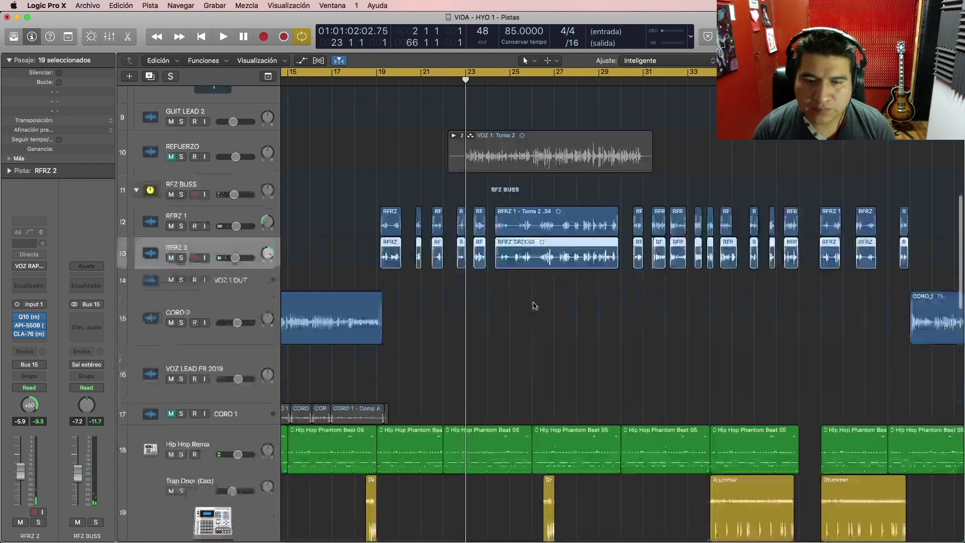
scroll(534, 306, "up", 5)
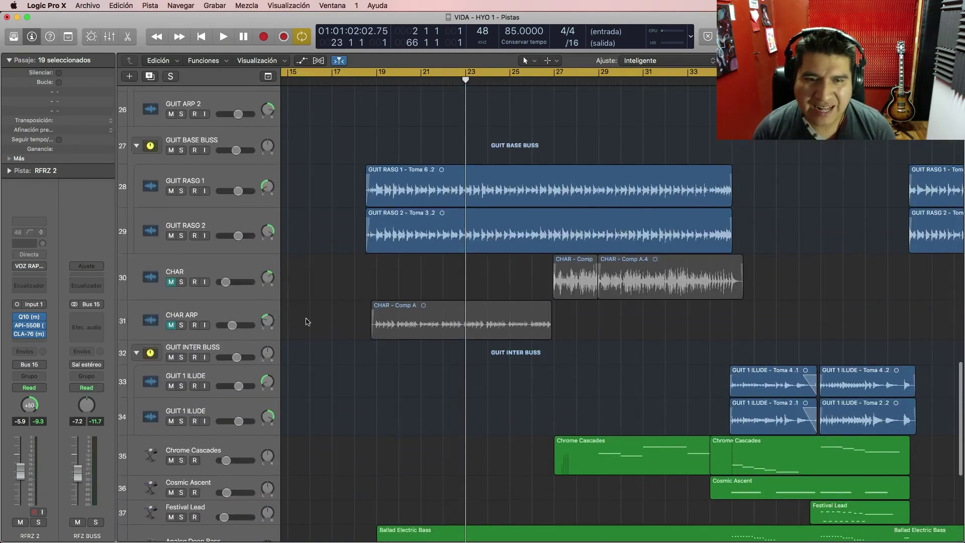
left_click(171, 326)
left_click(366, 81)
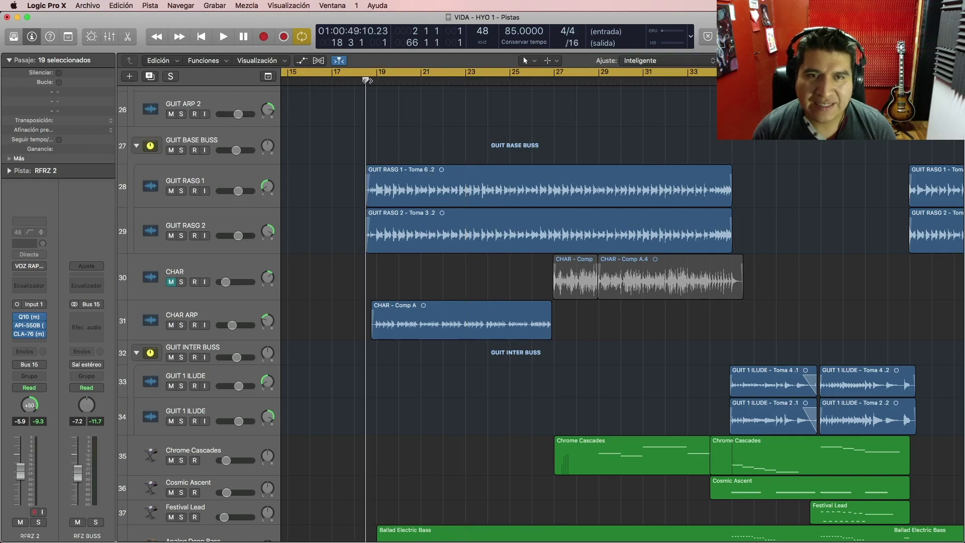
left_click(171, 326)
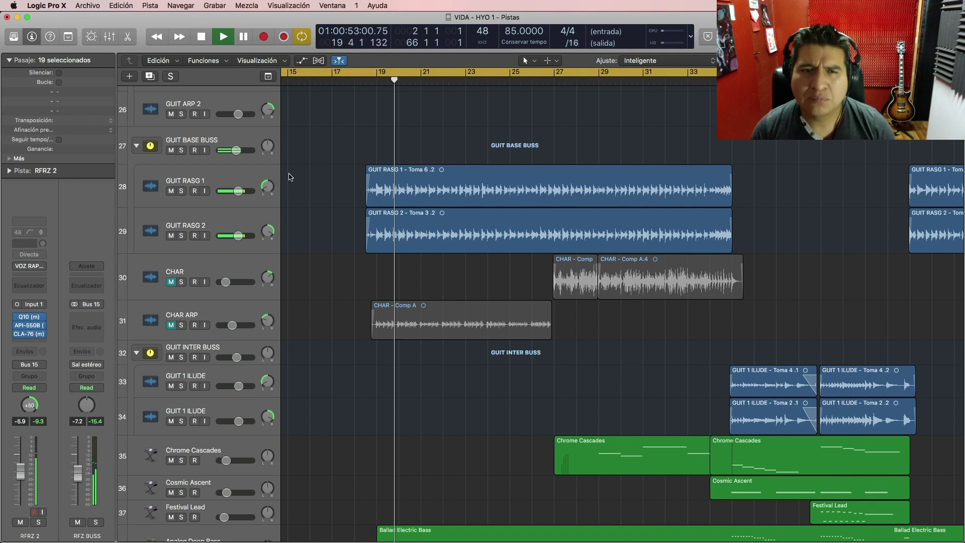
left_click(366, 80)
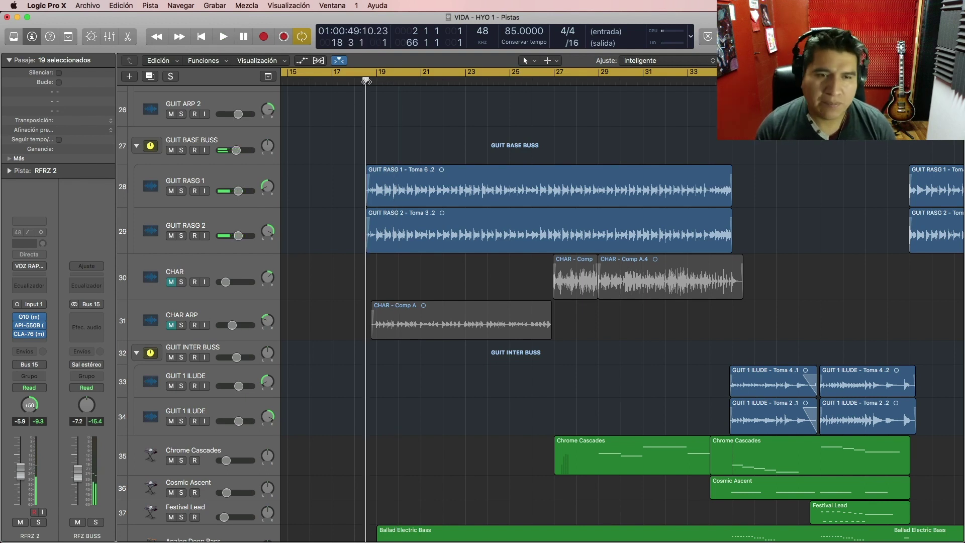
Unmute the CHAR ARP and CHAR tracks and play their sections from bar 18 and from about bar 26
left_click(171, 325)
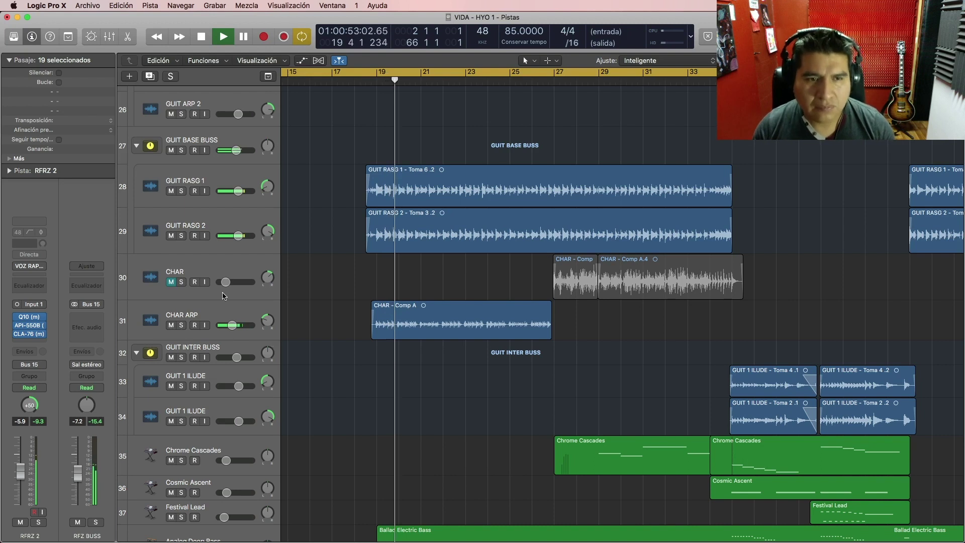
left_click(210, 271)
key("ctrl+m")
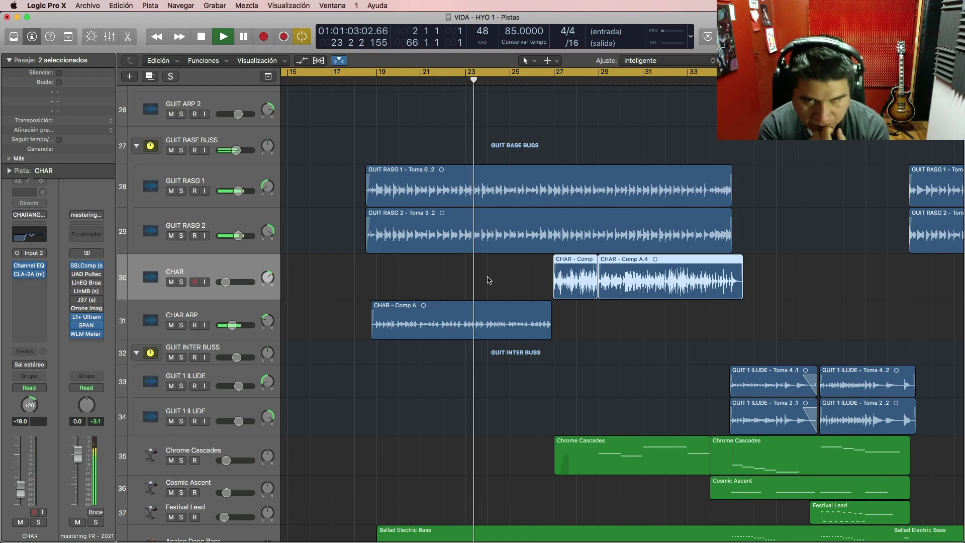
key("space")
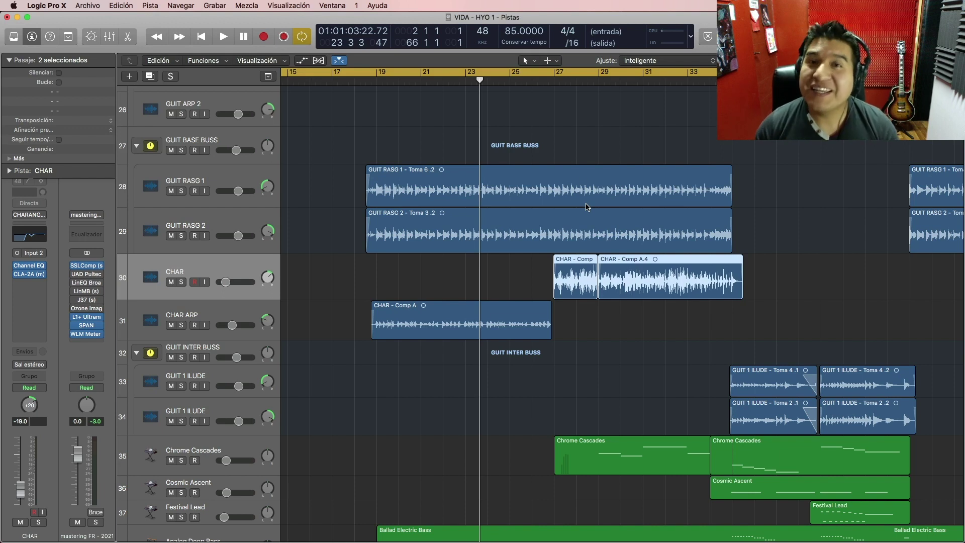
left_click(532, 84)
key("space")
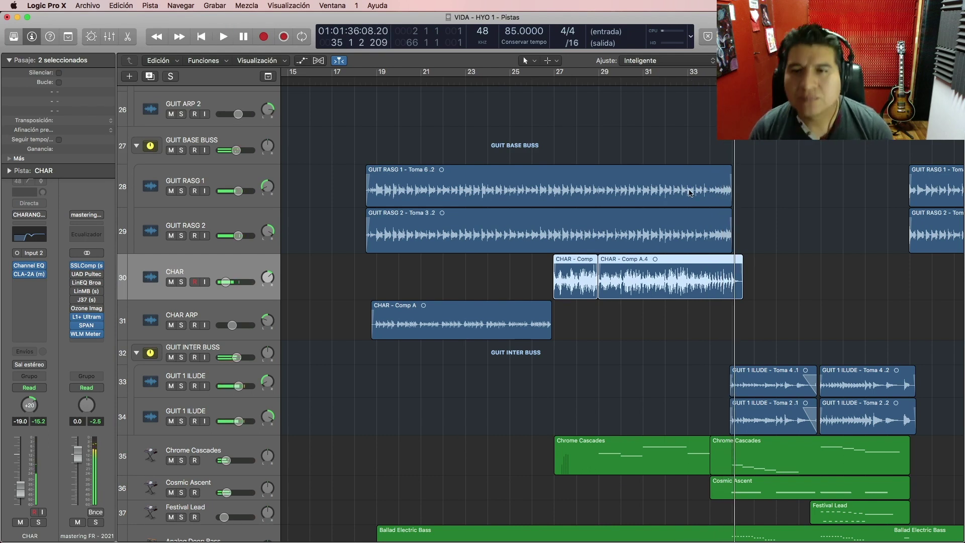
Play from about bar 33 with the Trap Door (Dez) drums soloed, remove the solo, and stop past bar 37
scroll(690, 193, "up", 5)
scroll(690, 193, "up", 3)
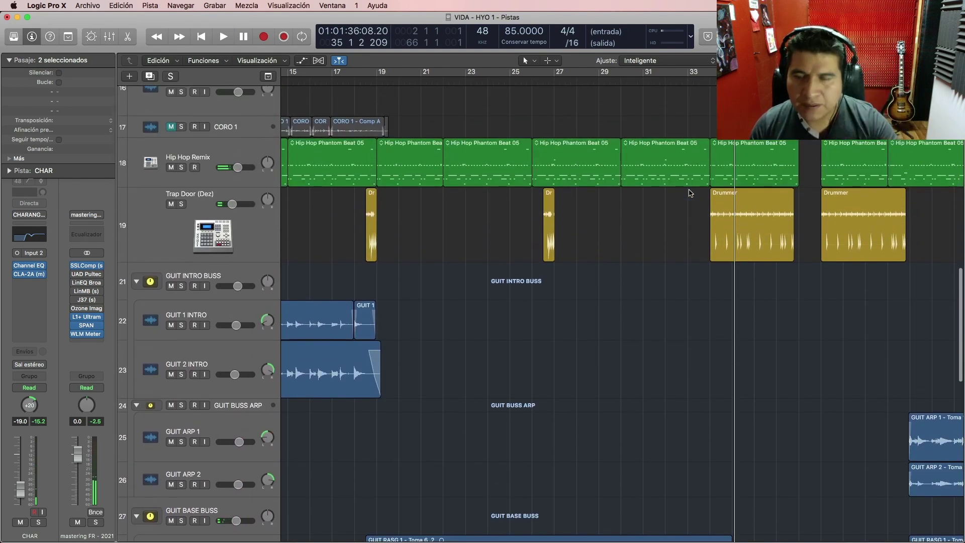
left_click(686, 81)
scroll(720, 262, "right", 4)
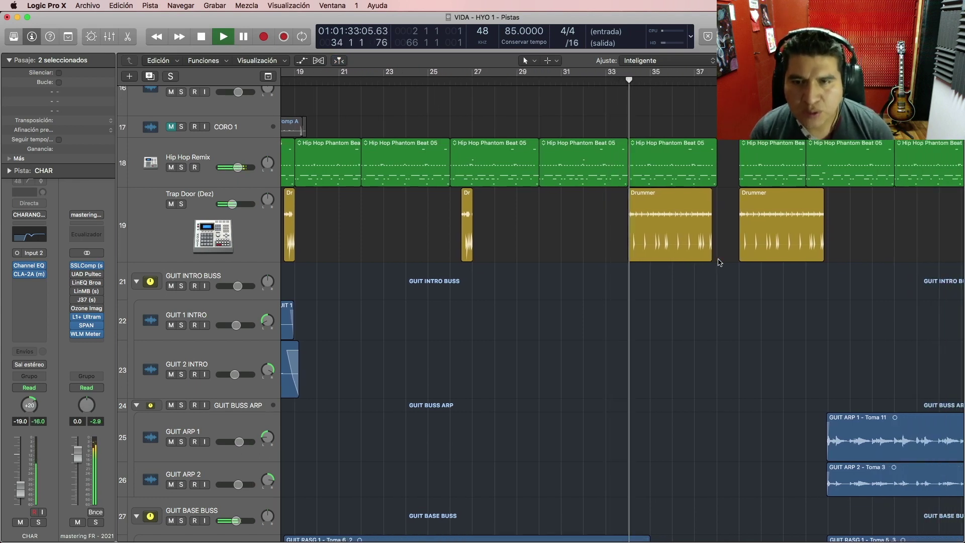
left_click(181, 204)
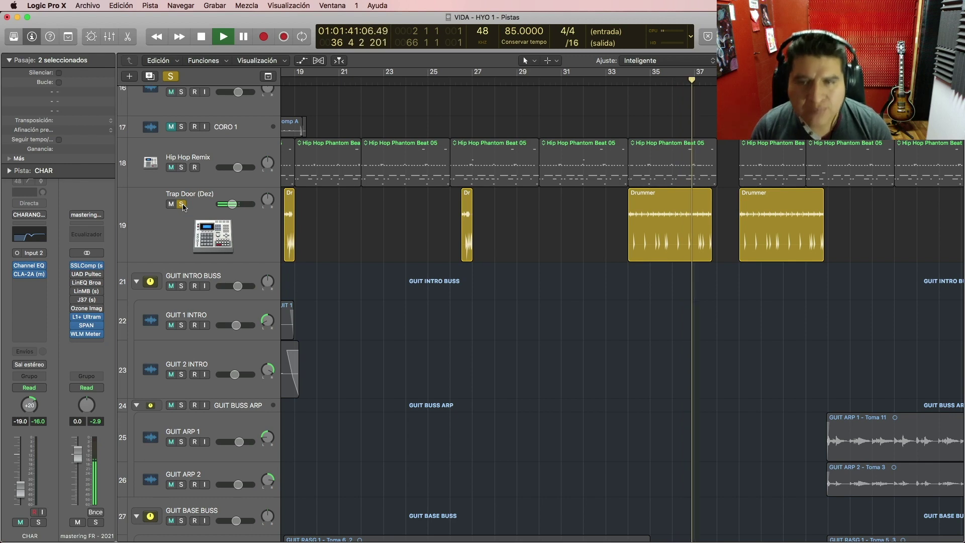
left_click(182, 204)
key("space")
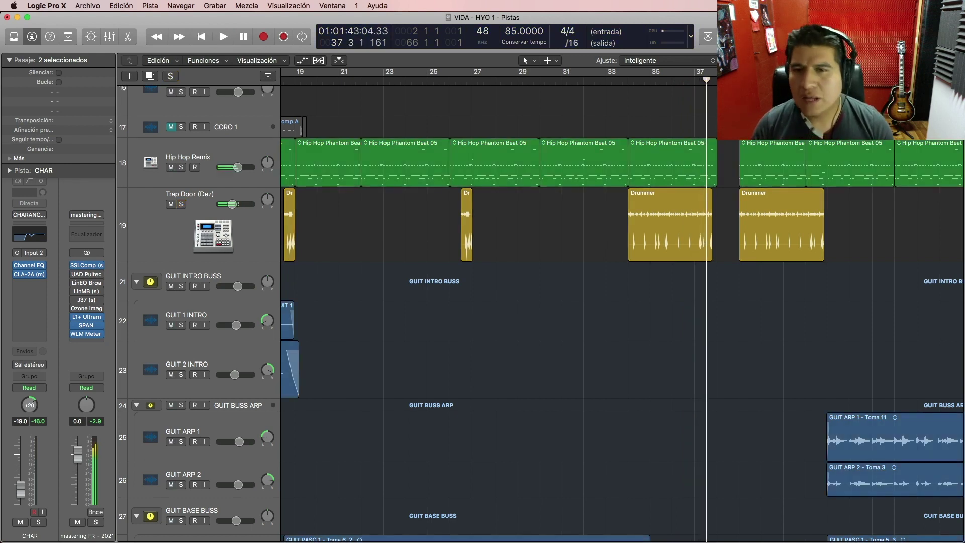
Play the full mix from bar 33, and replay the passage with Trap Door (Dez) and Hip Hop Remix soloed
left_click(613, 83)
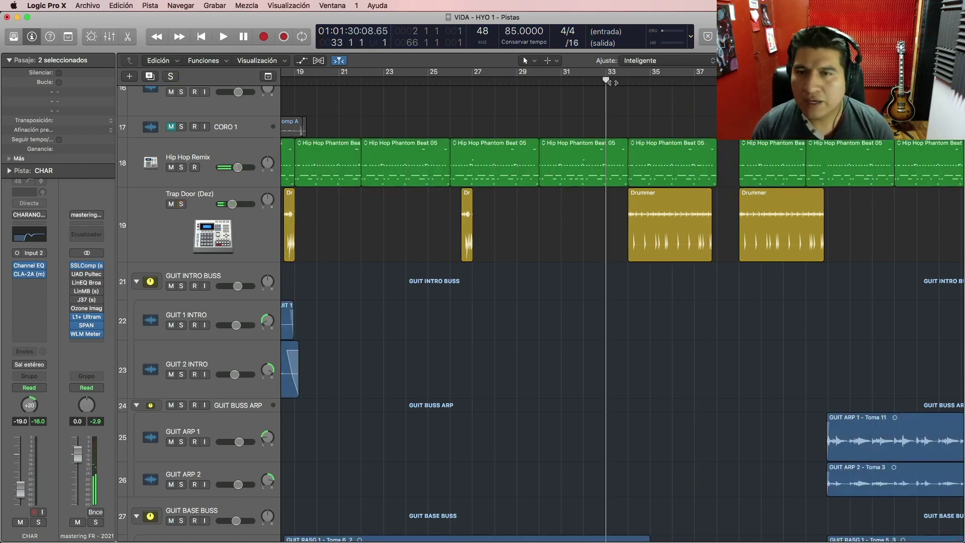
key("space")
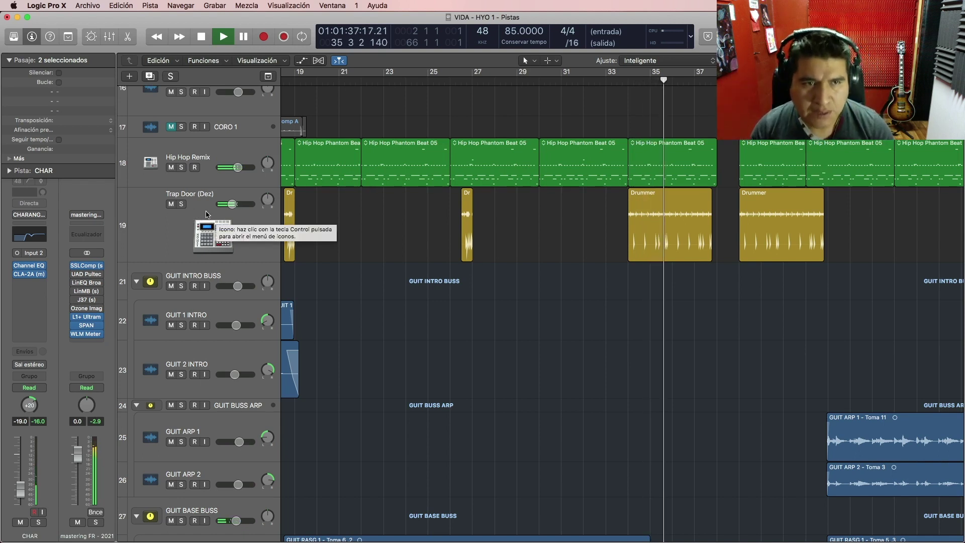
left_click(614, 82)
left_click(182, 204)
left_click(181, 168)
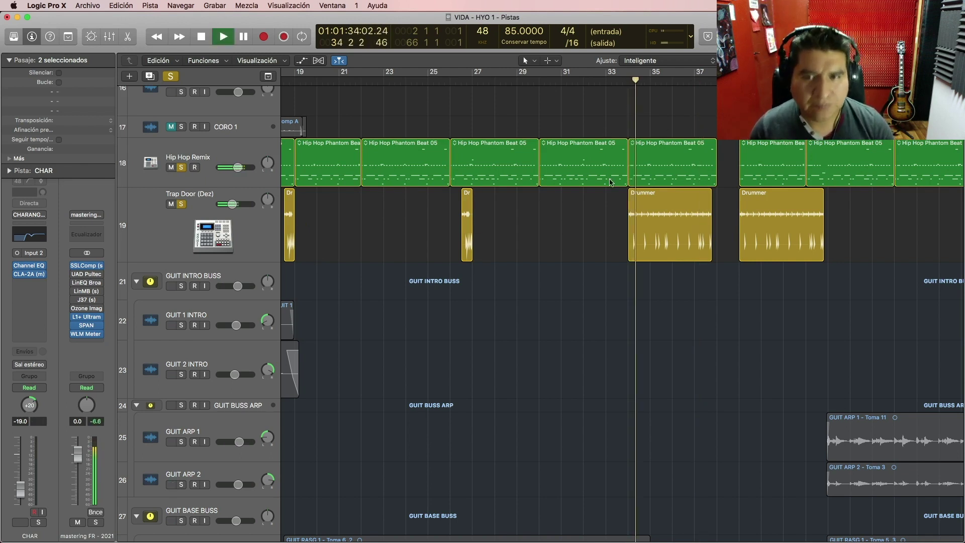
Clear the solos on both drum tracks and play the full mix from about bar 34
key("space")
left_click(175, 79)
left_click(631, 83)
key("space")
Examine the guitar, CHAR, GUIT INTER BUSS and Chrome Cascades tracks between bars 34 and 39 during playback
scroll(648, 224, "down", 2)
scroll(648, 224, "down", 1)
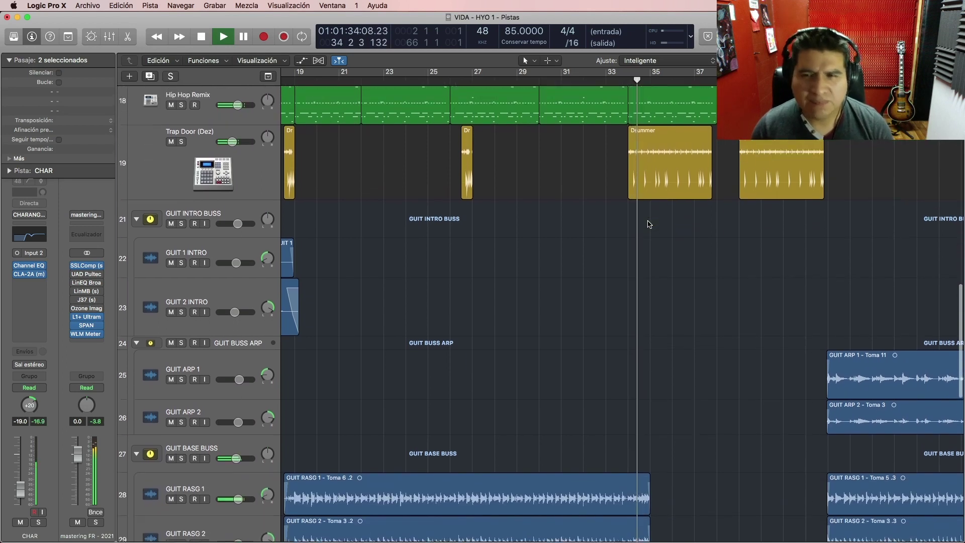
scroll(649, 224, "up", 2)
scroll(649, 225, "down", 4)
scroll(649, 224, "down", 1)
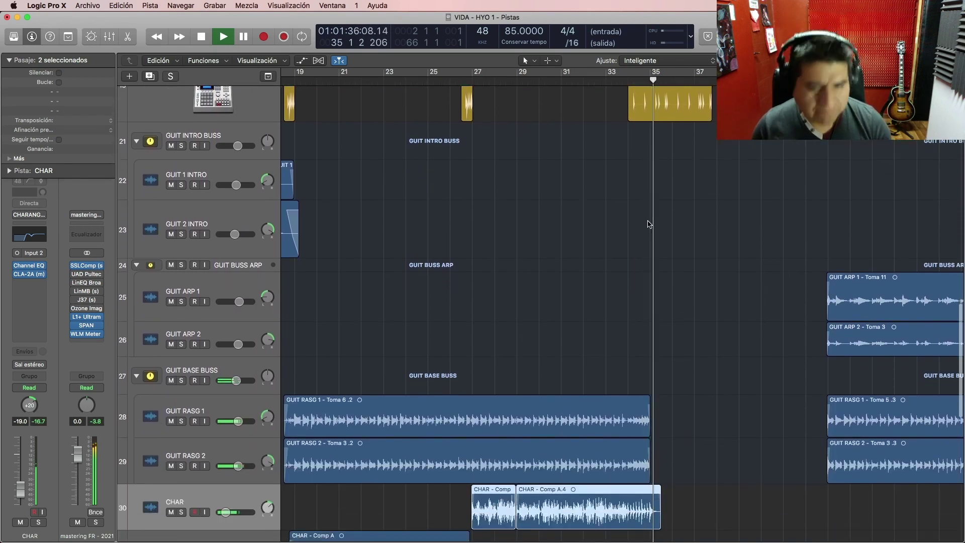
scroll(684, 314, "down", 4)
scroll(683, 314, "down", 4)
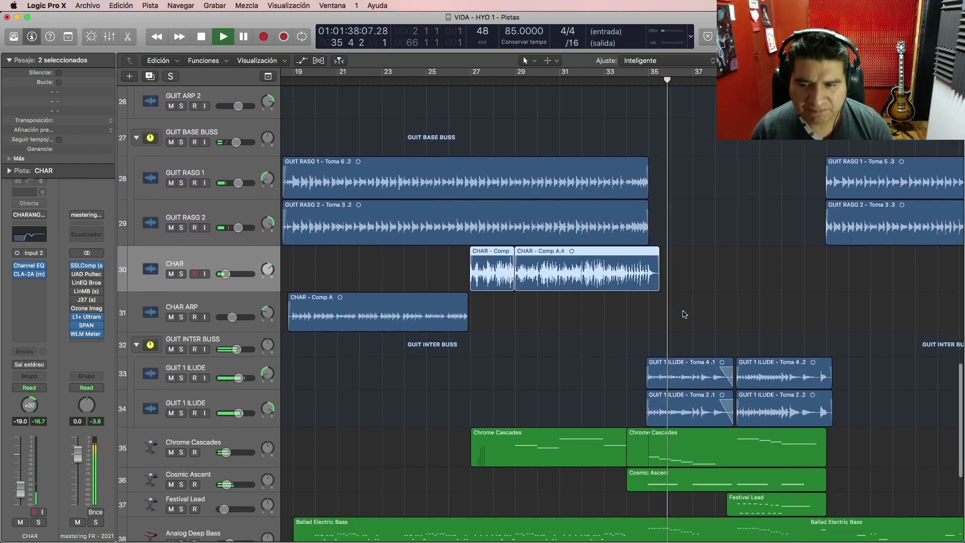
scroll(684, 314, "up", 12)
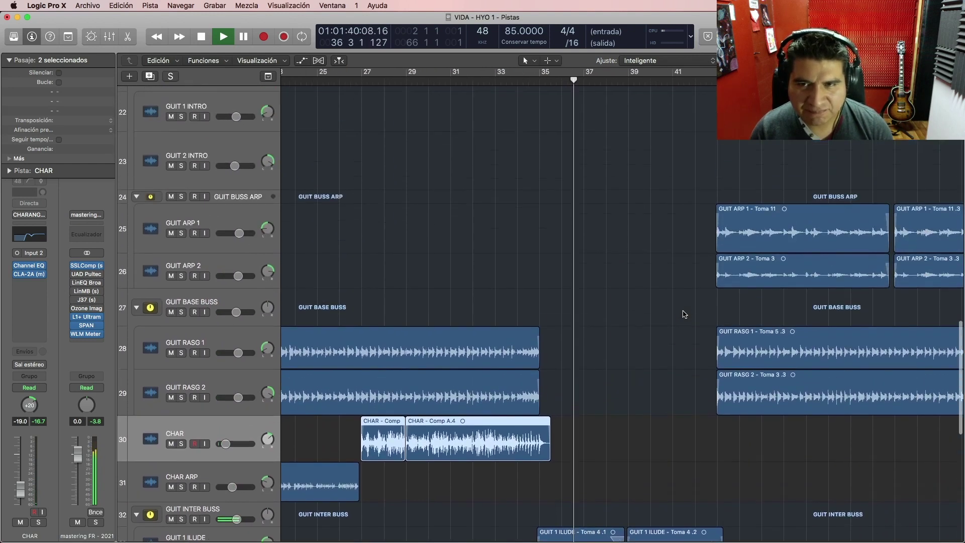
scroll(683, 314, "down", 5)
scroll(683, 314, "down", 8)
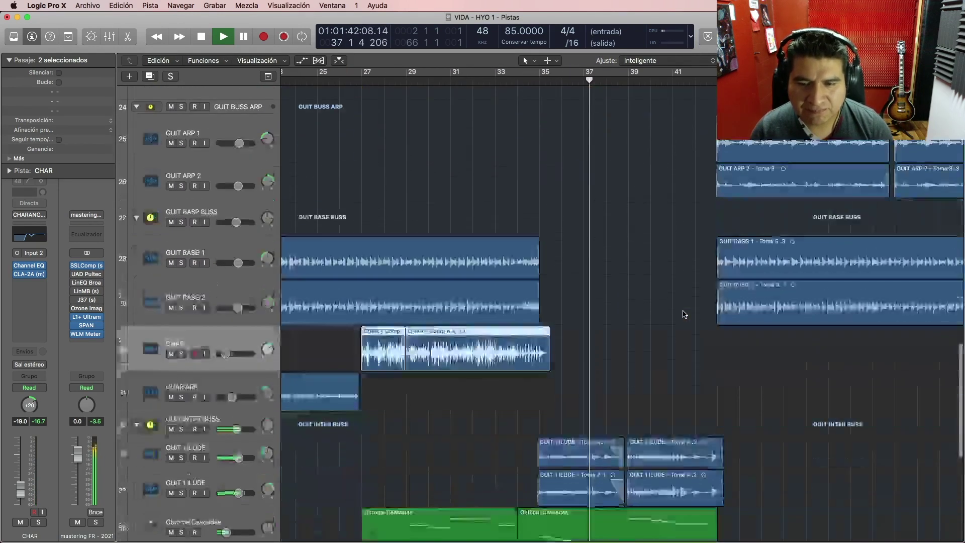
scroll(684, 314, "down", 1)
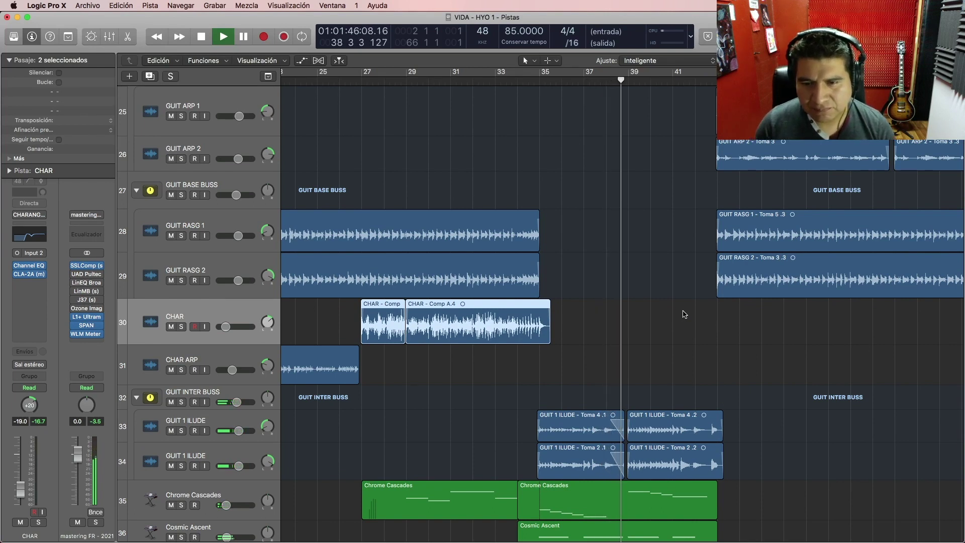
Play from bar 37 and solo the VOZ FONE track to audition its vocal regions
scroll(637, 166, "up", 20)
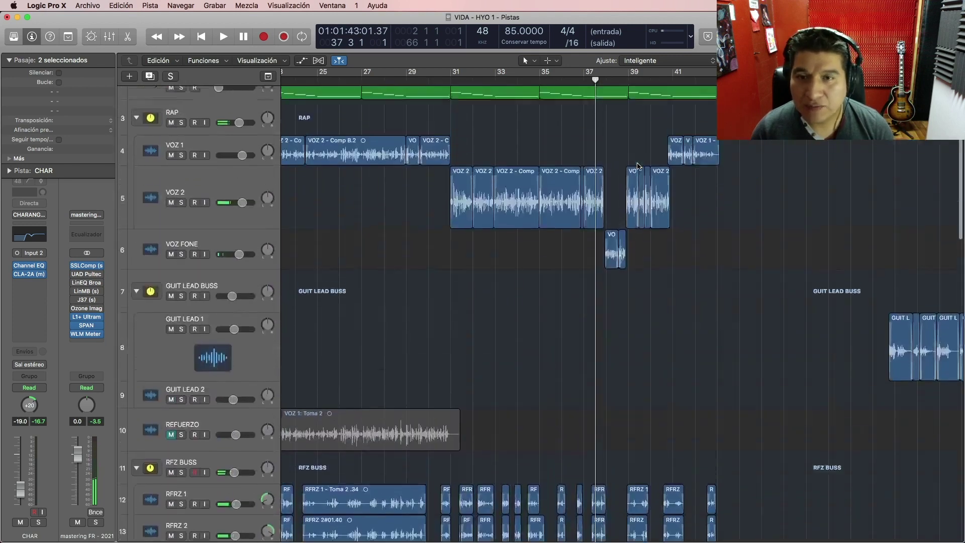
scroll(637, 165, "up", 2)
key("space")
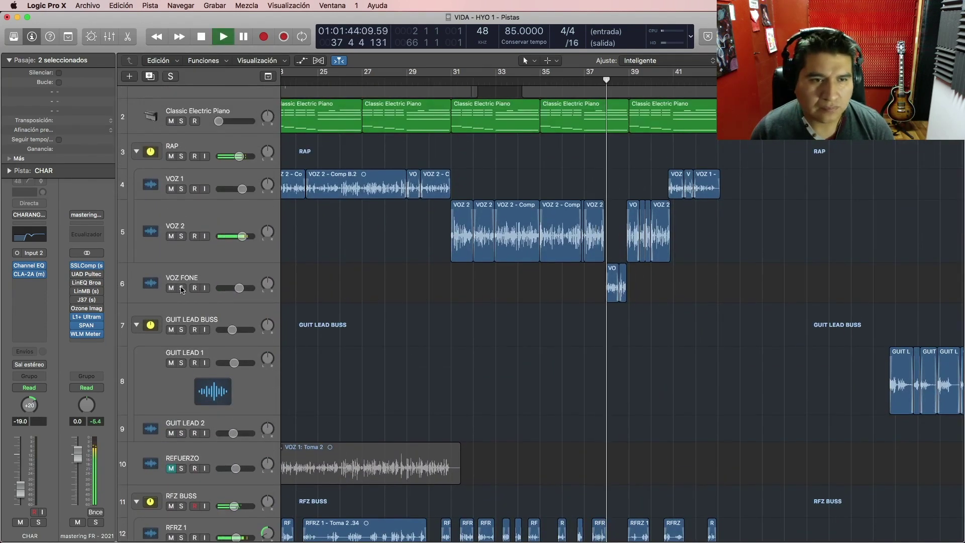
left_click(182, 288)
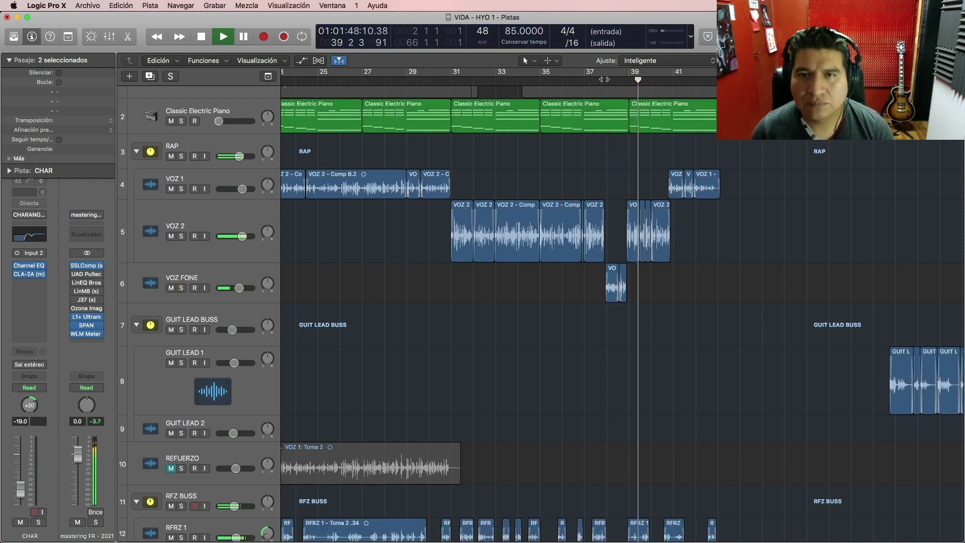
Play the full mix on to bar 43 while reviewing the reinforcement and chorus vocal tracks, and stop there
scroll(710, 273, "down", 5)
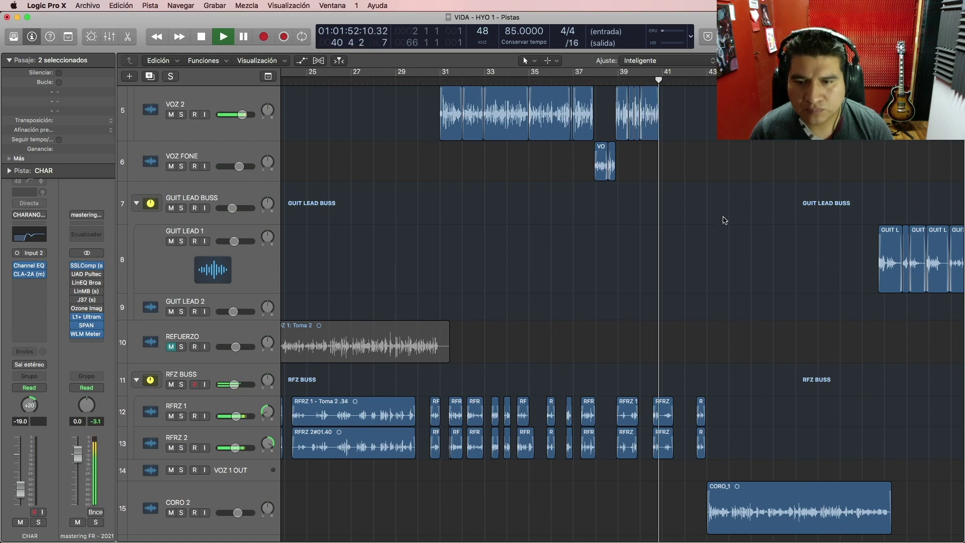
scroll(721, 211, "up", 5)
scroll(724, 220, "down", 5)
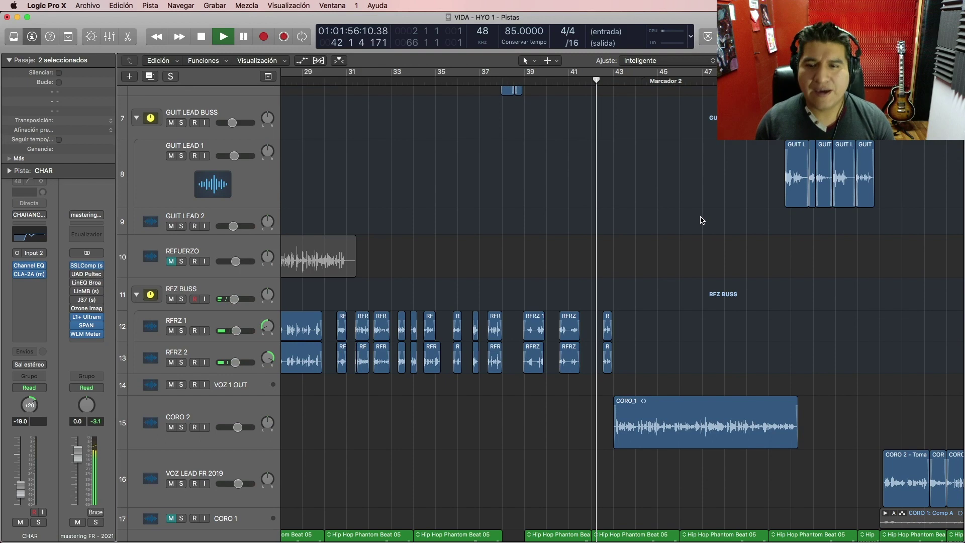
scroll(701, 219, "down", 1)
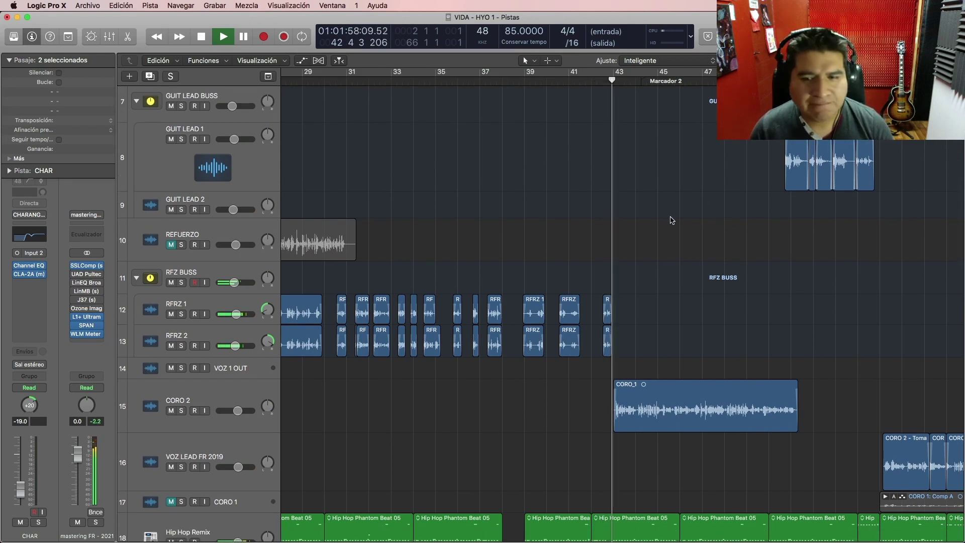
key("space")
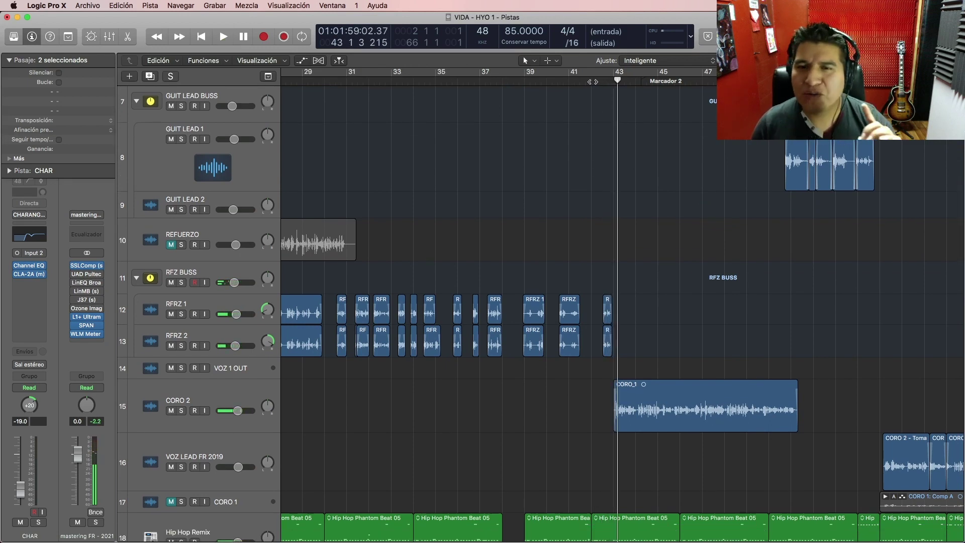
Replay the full mix from about bar 42 to hear the CORO_1 region enter on the CORO 2 track
double_click(593, 82)
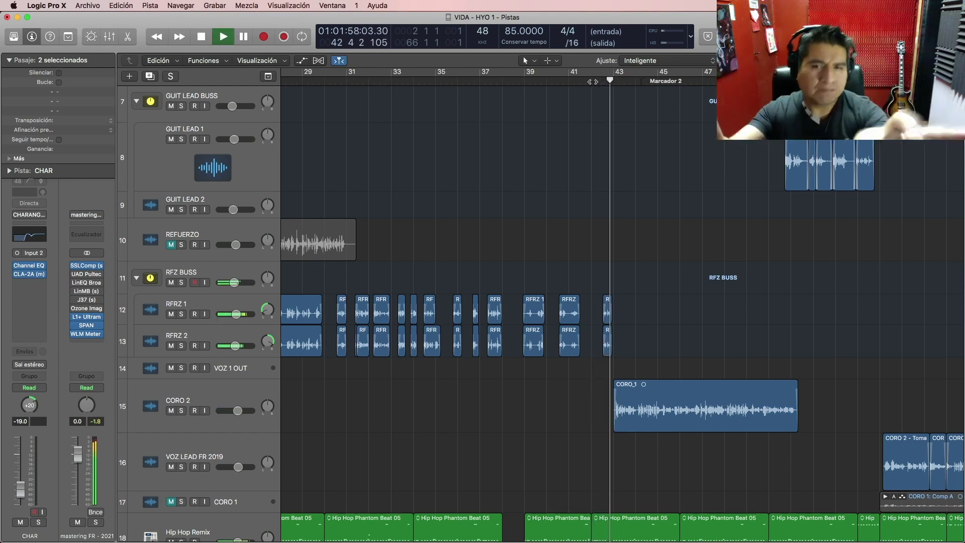
double_click(593, 82)
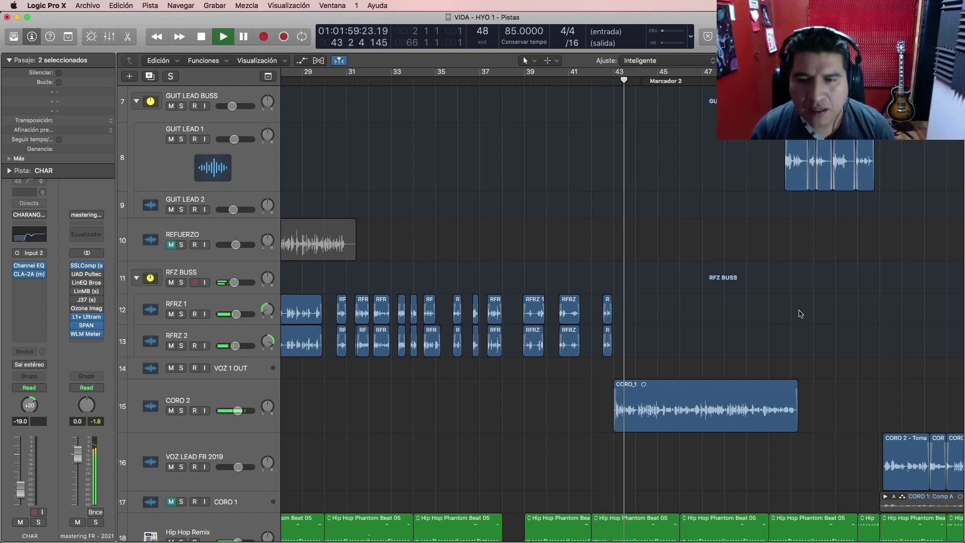
scroll(794, 336, "down", 1)
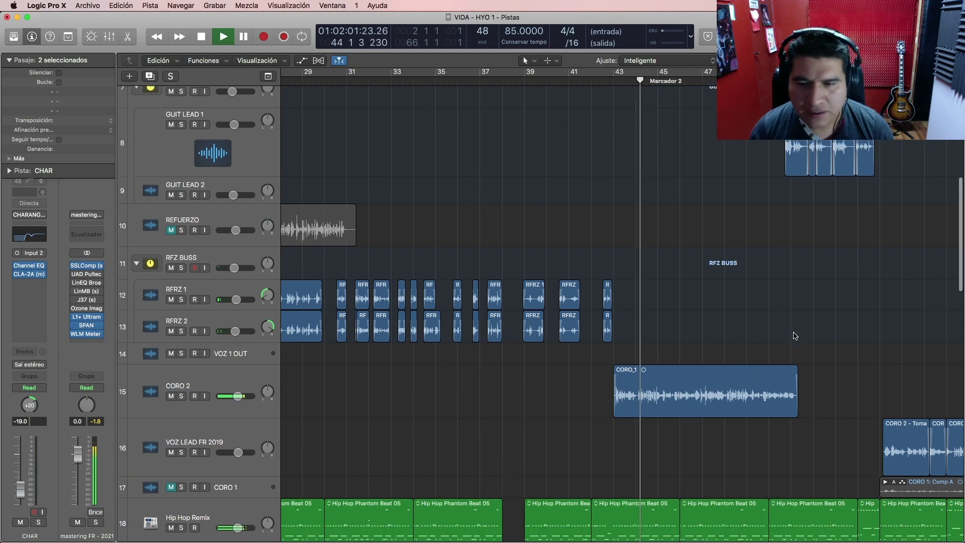
Show the whole arrangement and play the first chorus from about bar 10, then the second from bar 43, to compare them
key("super+Left")
key("super+Left")
key("super+Left")
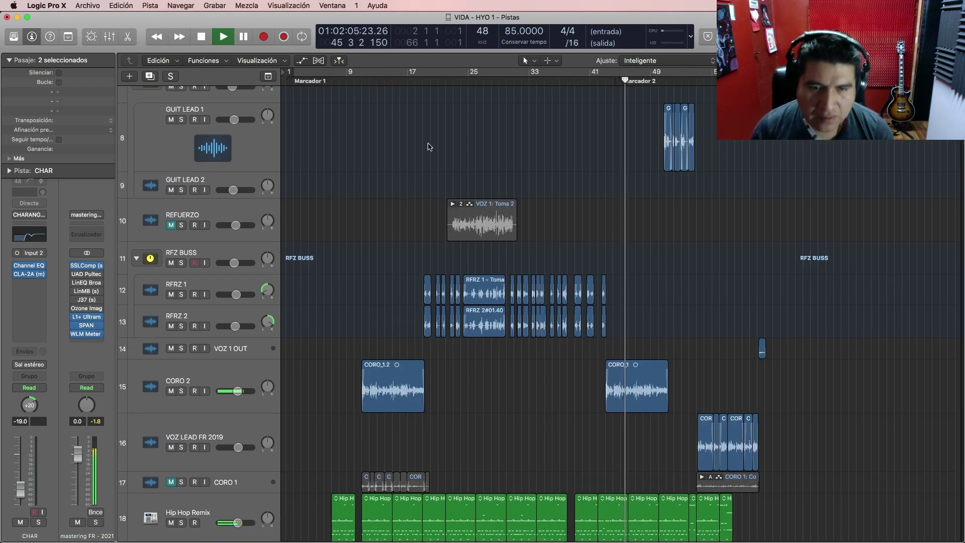
scroll(358, 88, "down", 1)
scroll(356, 88, "down", 1)
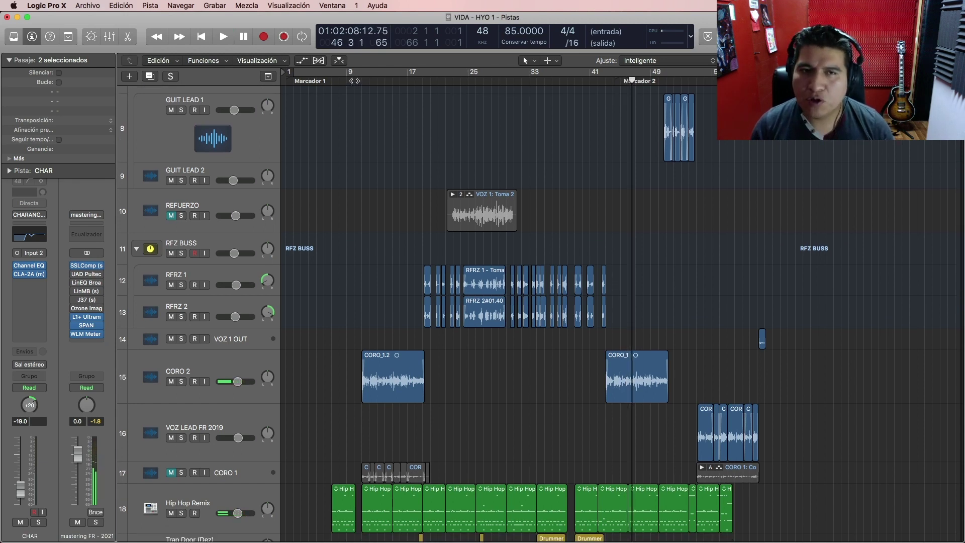
left_click(355, 81)
key("space")
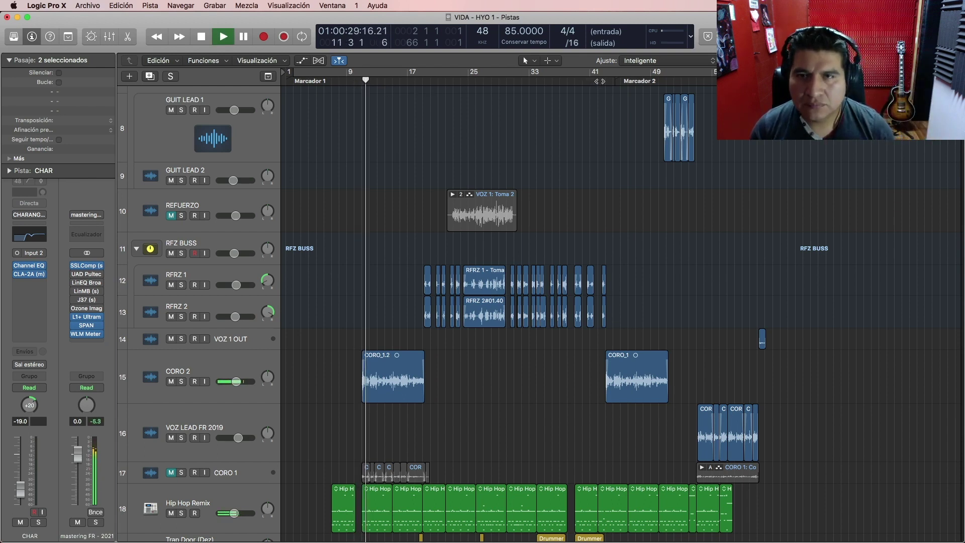
left_click(605, 81)
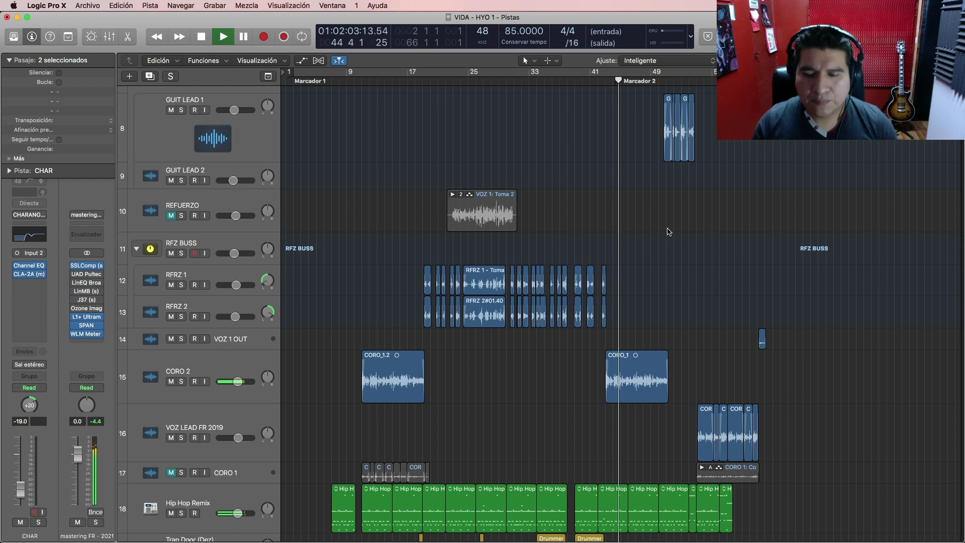
key("space")
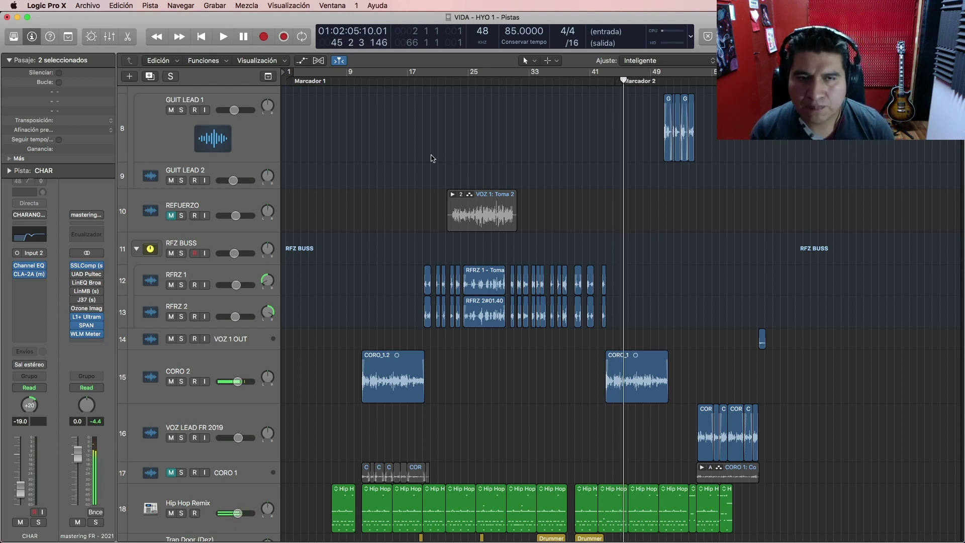
Replay the first chorus from bar 11, then the second from about bar 44 on to around bar 50
left_click(361, 81)
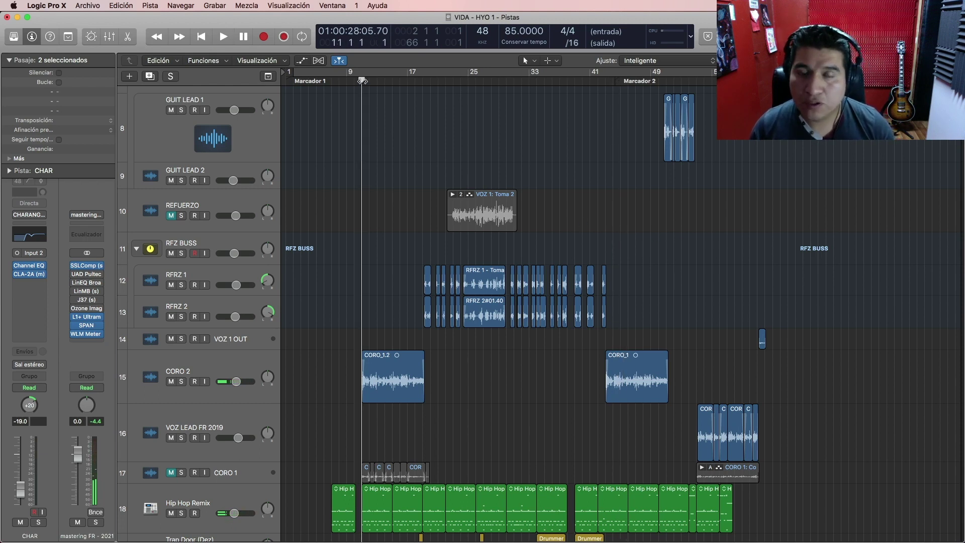
key("space")
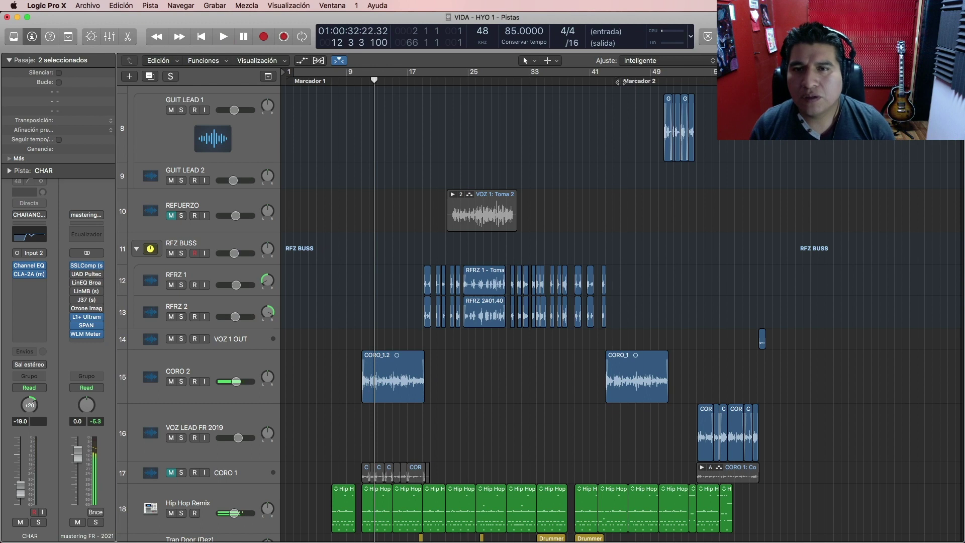
left_click(612, 82)
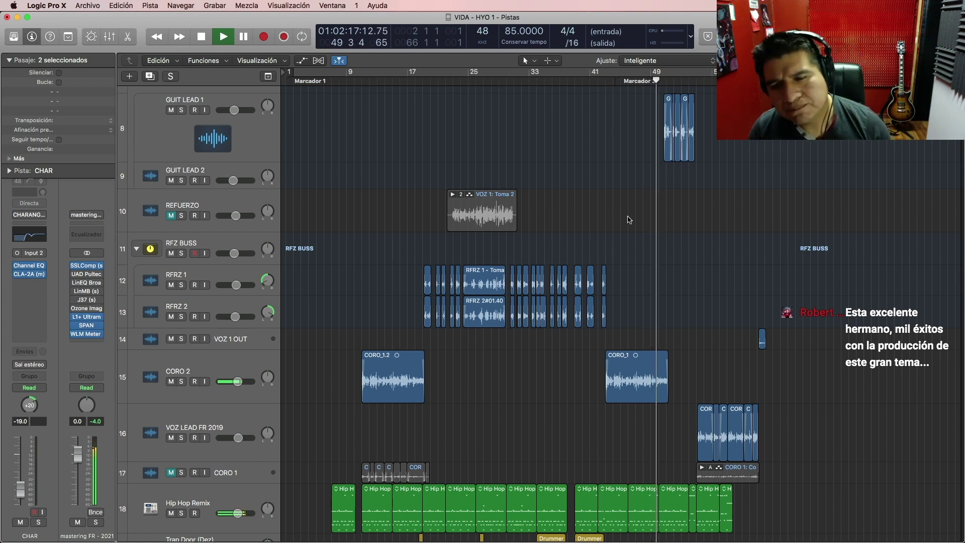
scroll(638, 231, "right", 1)
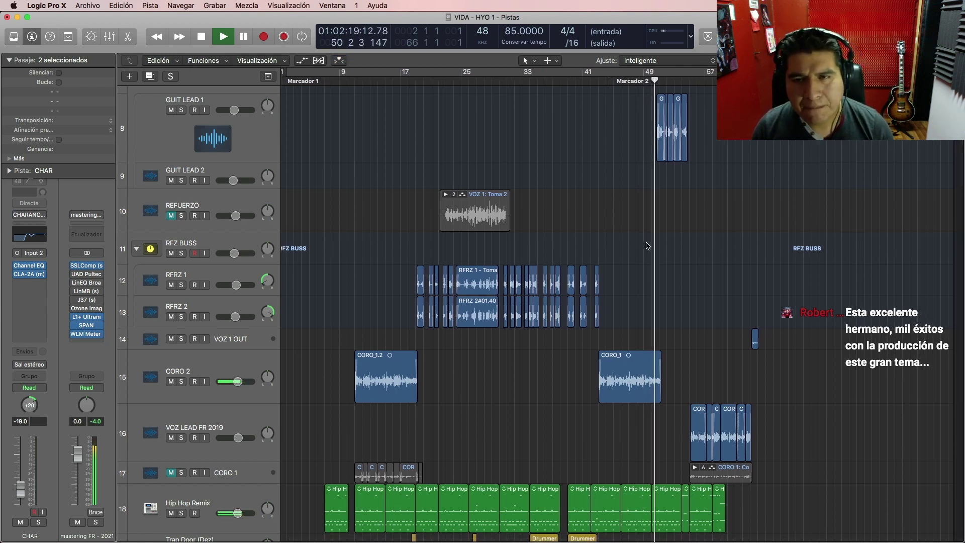
key("space")
key("space")
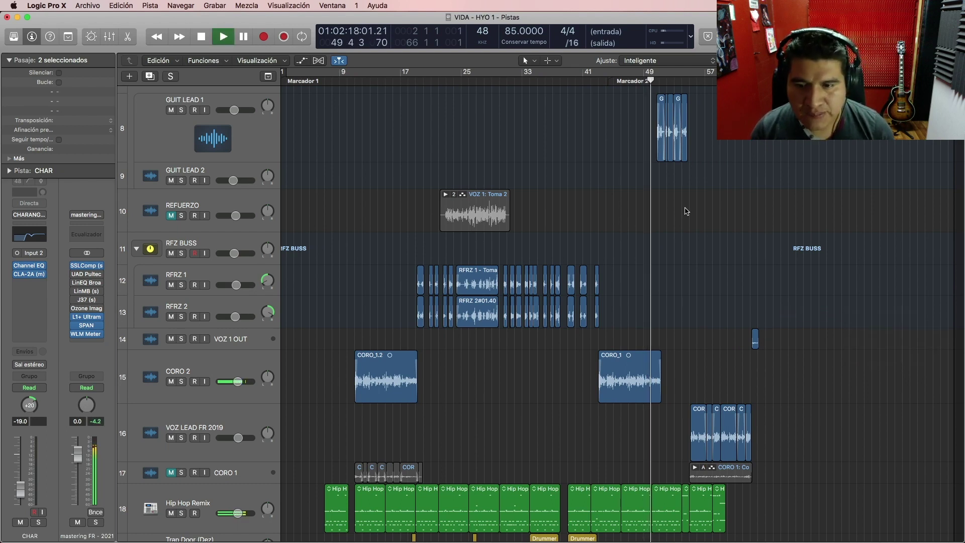
Select the GUIT LEAD 1 track, play its regions from bar 50, and solo the GUIT LEAD BUSS
scroll(687, 210, "up", 5)
left_click(266, 233)
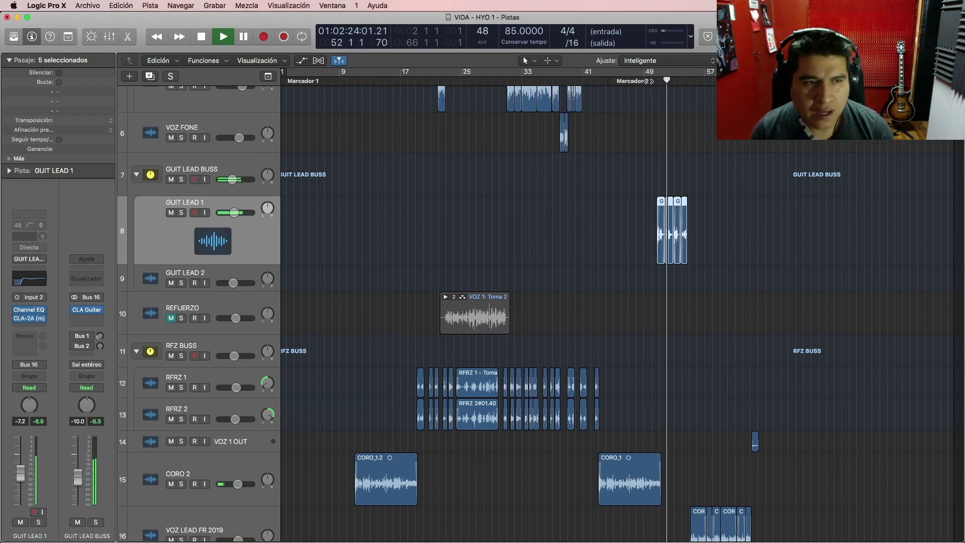
left_click(647, 81)
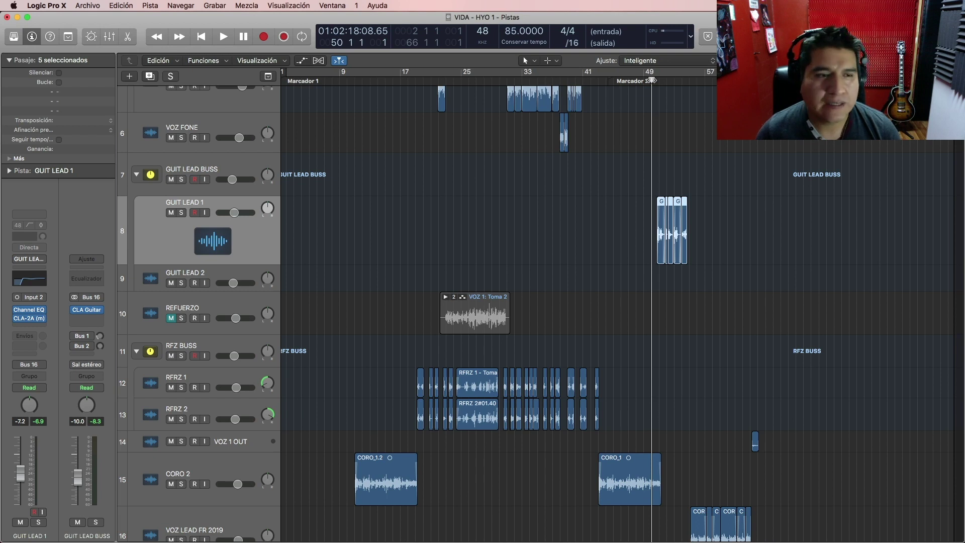
key("space")
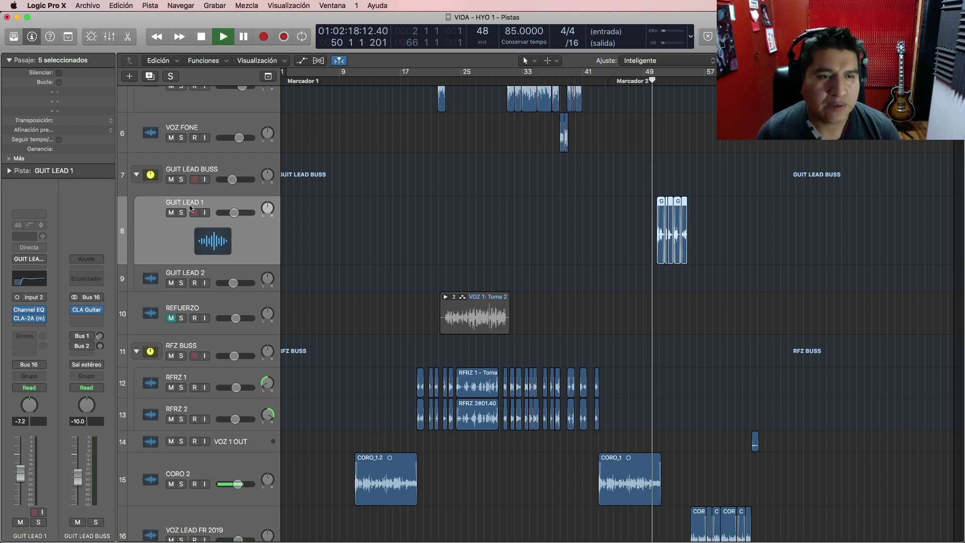
left_click(181, 180)
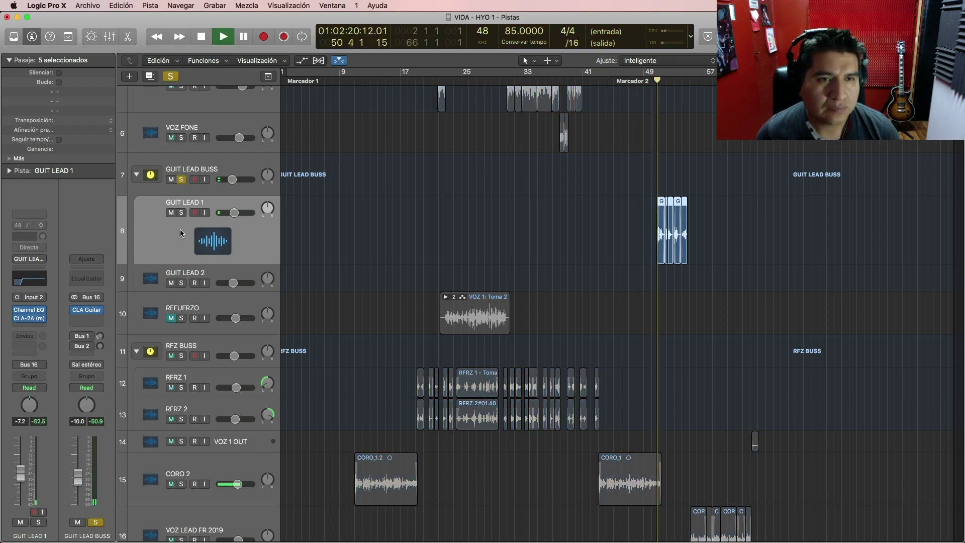
Inspect the CLA-2A compressor on GUIT LEAD 1 during playback, close its window, and stop the song
left_click(29, 318)
left_click_drag(187, 21, 446, 67)
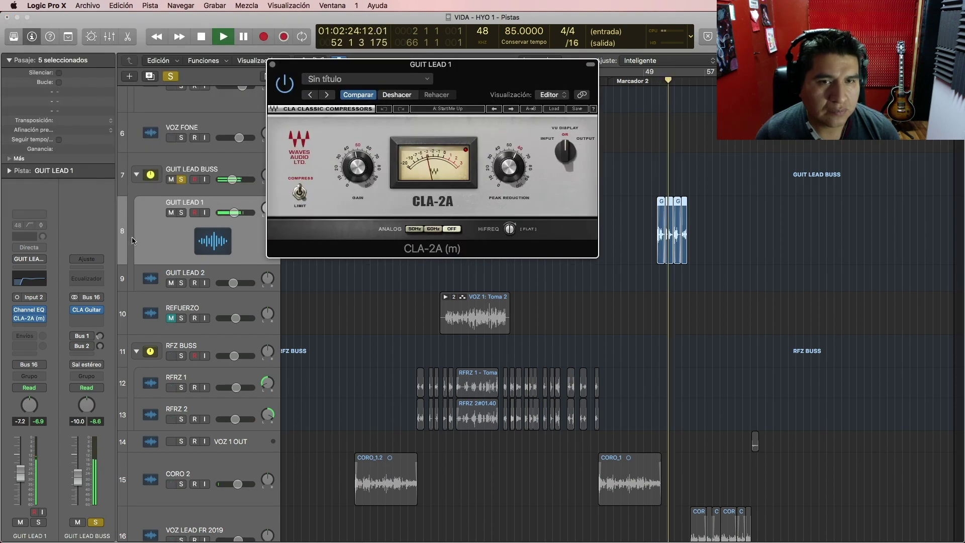
left_click(272, 64)
key("space")
Select the GUIT LEAD BUSS track and inspect the settings of its CLA Guitars plug-in, closing its window when done
left_click(224, 163)
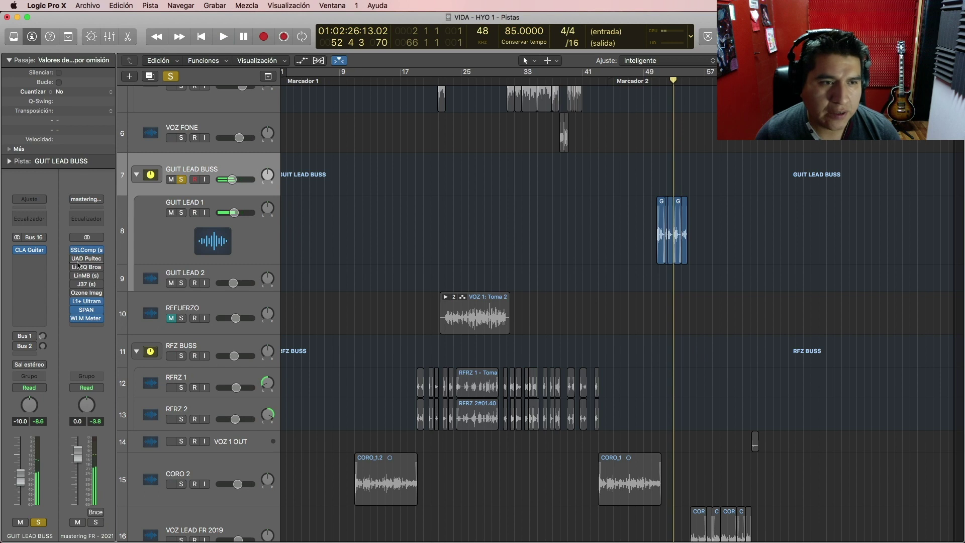
left_click(31, 251)
left_click_drag(295, 32, 597, 106)
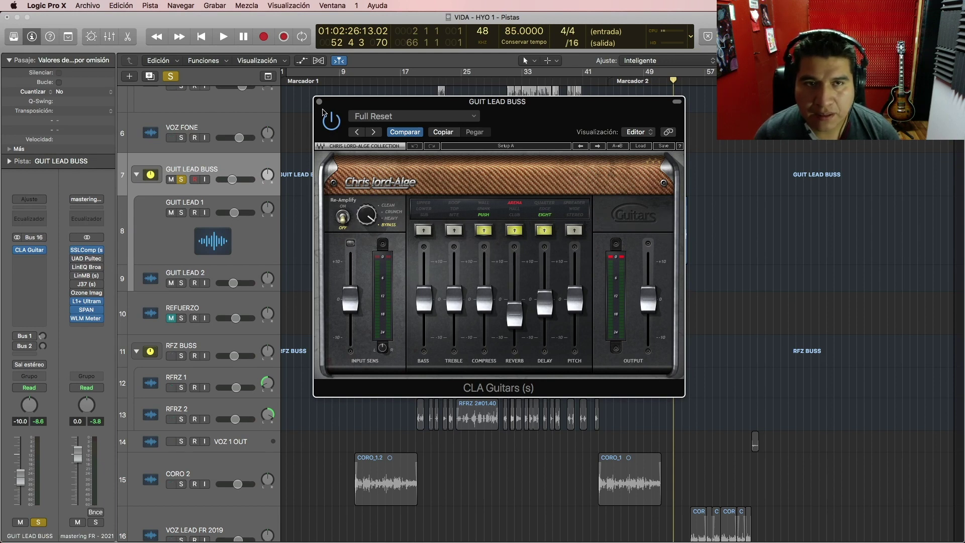
left_click(319, 103)
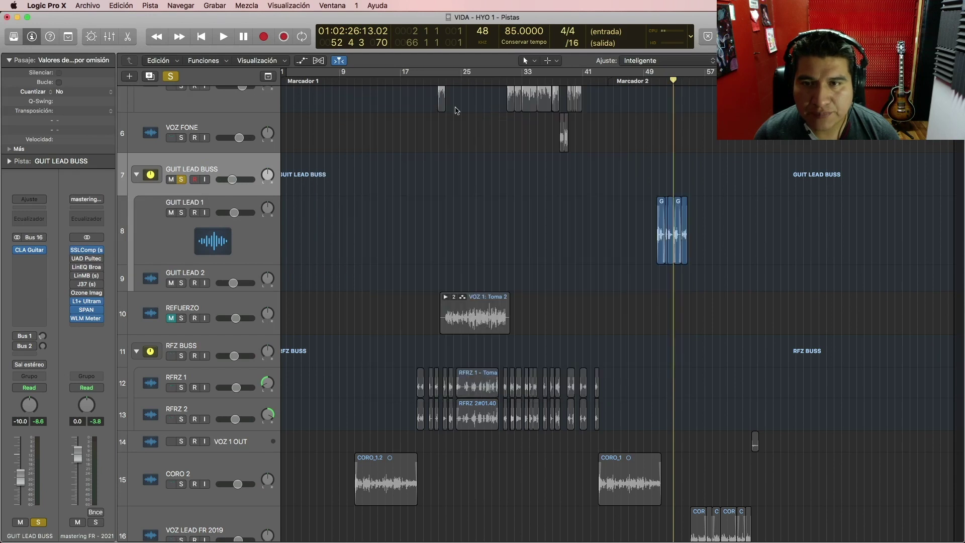
Replay the lead guitar passage from about bar 50, unsolo GUIT LEAD BUSS, and continue the full mix to bar 56
left_click(652, 80)
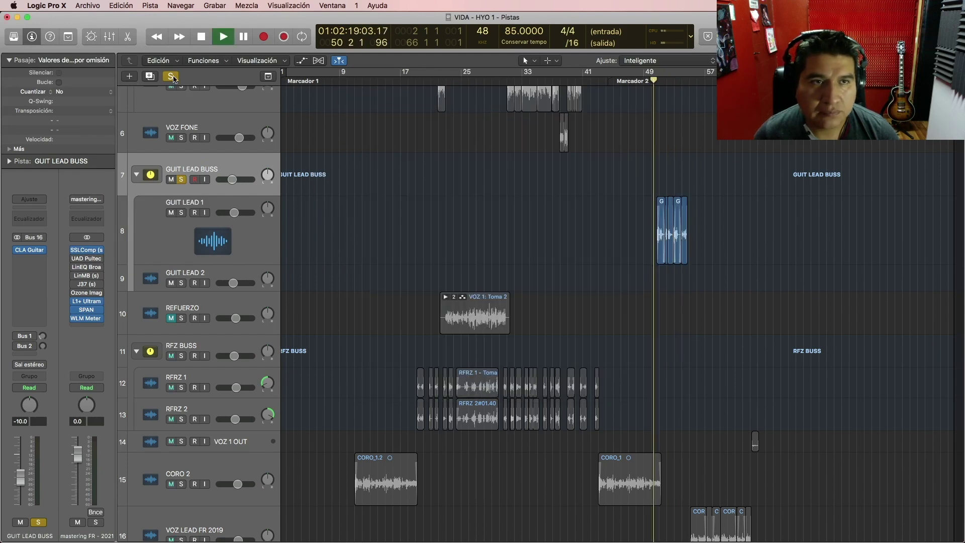
key("s")
key("super+Right")
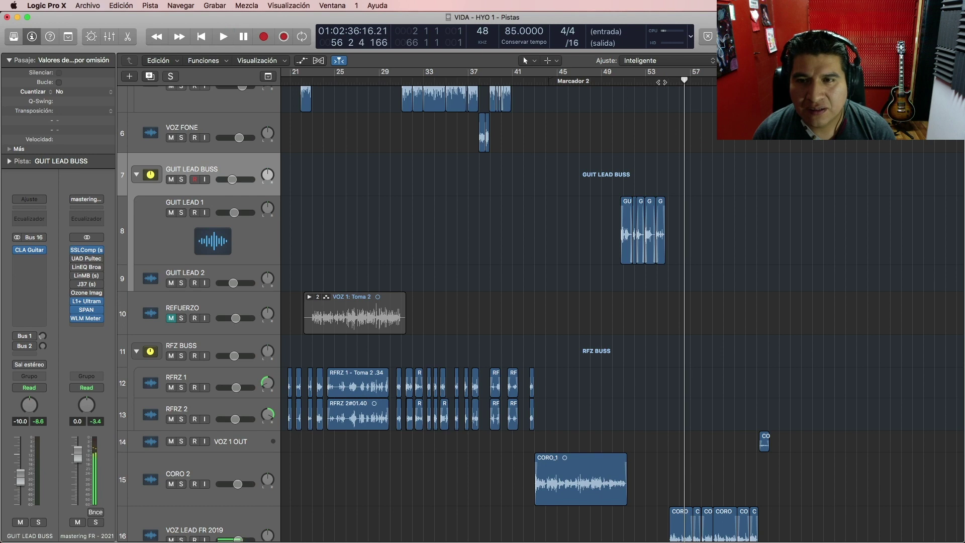
Move the playhead back to bar 54 and select the VOZ LEAD FR 2019 track
scroll(756, 339, "up", 6)
scroll(756, 339, "down", 6)
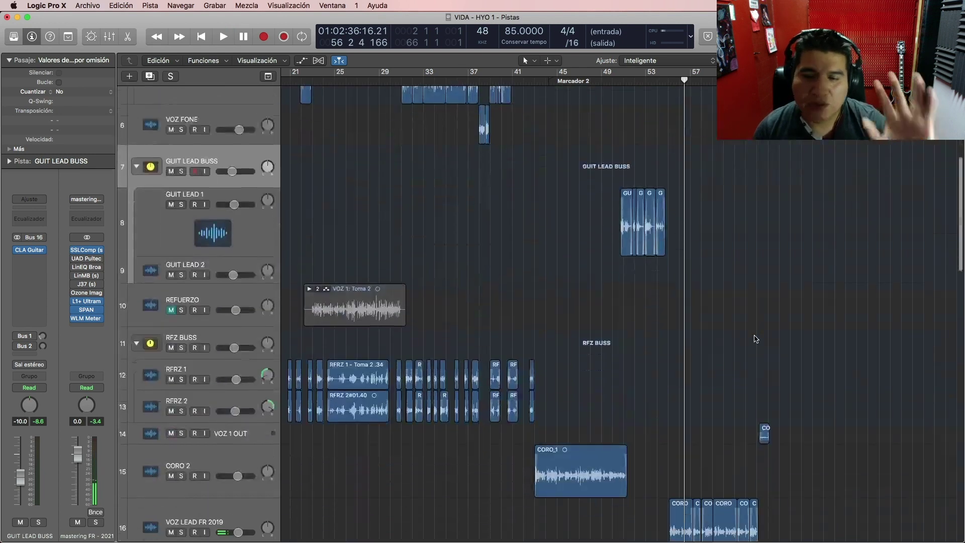
scroll(757, 340, "down", 10)
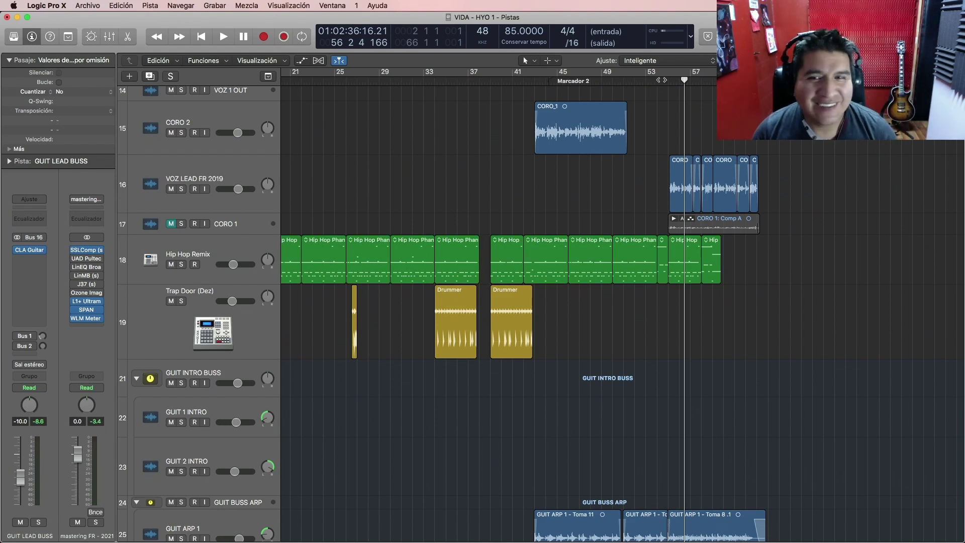
left_click(658, 81)
left_click(226, 173)
scroll(463, 188, "left", 2)
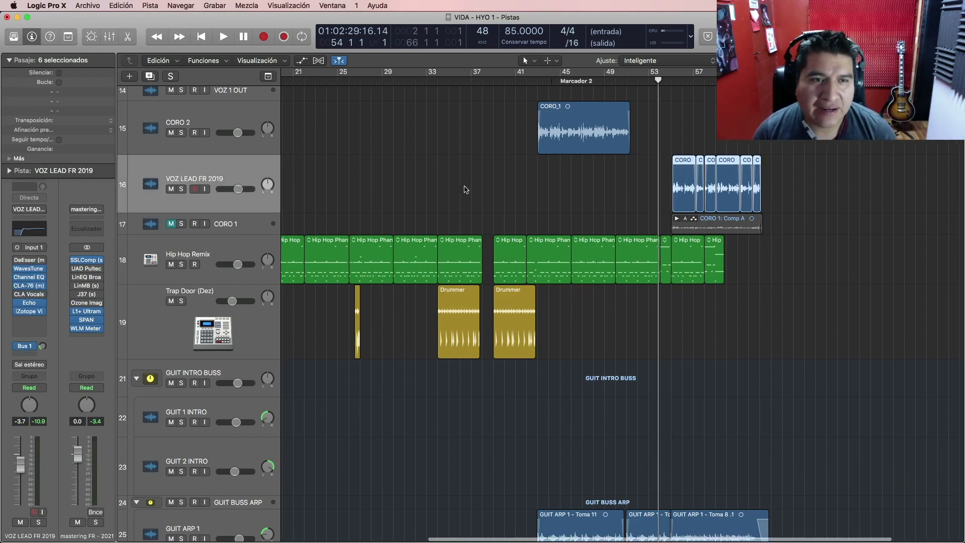
Return to the full arrangement overview and review the rap vocal tracks VOZ 2 and VOZ FONE
key("super+Left")
scroll(465, 190, "up", 2)
scroll(465, 189, "up", 5)
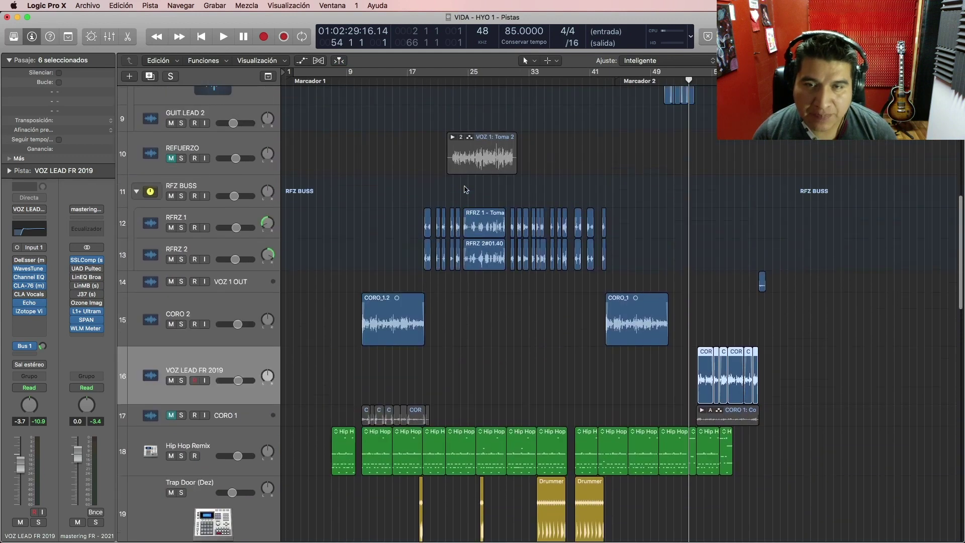
scroll(511, 332, "up", 4)
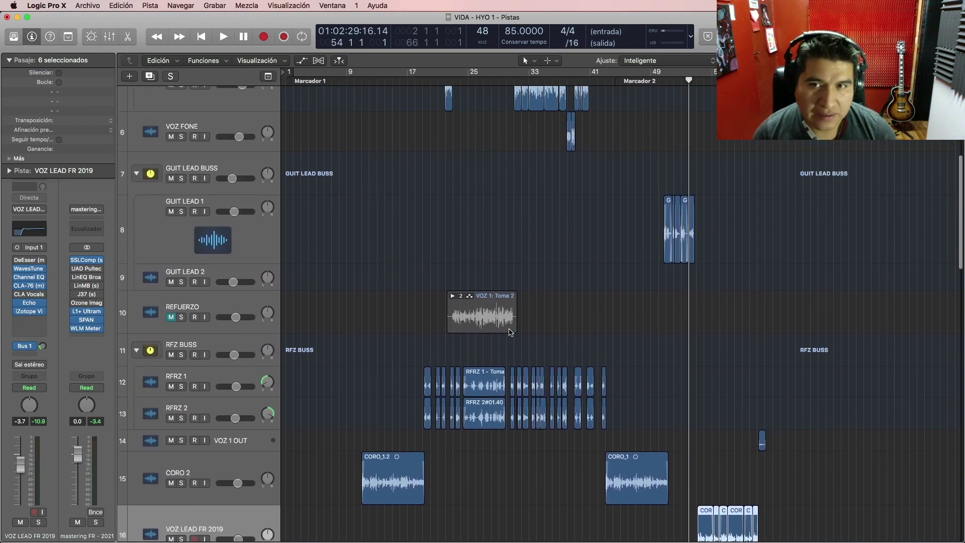
scroll(511, 332, "up", 1)
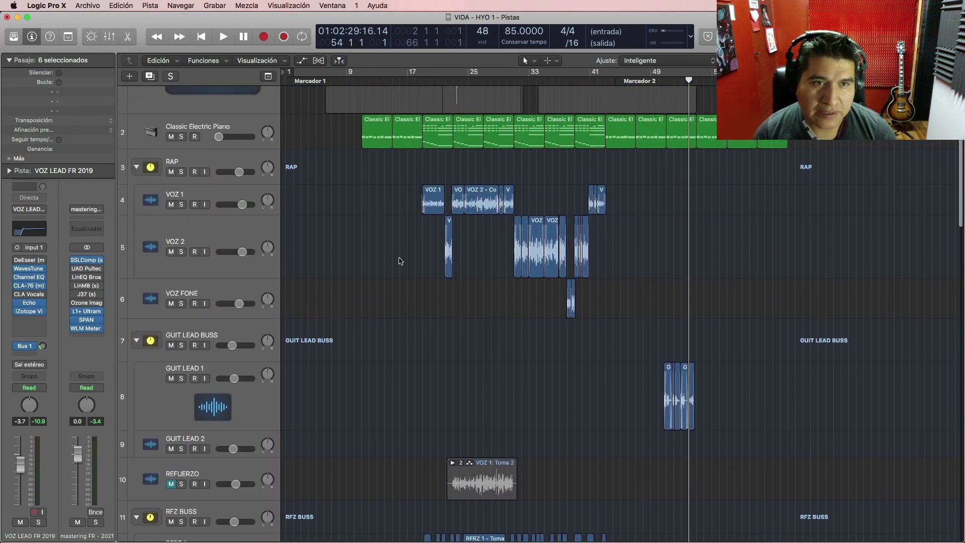
left_click(227, 265)
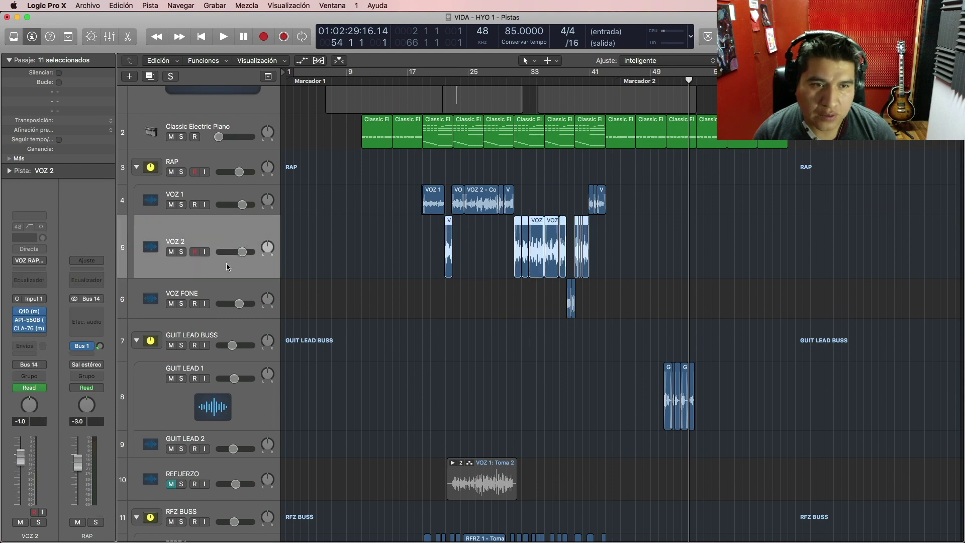
left_click(238, 290)
Review the reinforcement vocal tracks RFRZ 1 and RFRZ 2 and their regions
scroll(238, 290, "down", 4)
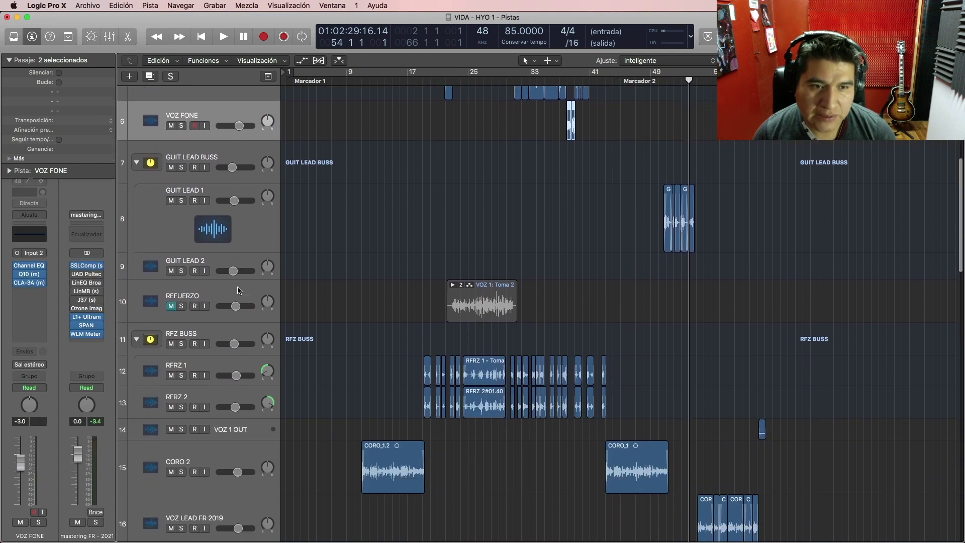
left_click(223, 363)
left_click(226, 397)
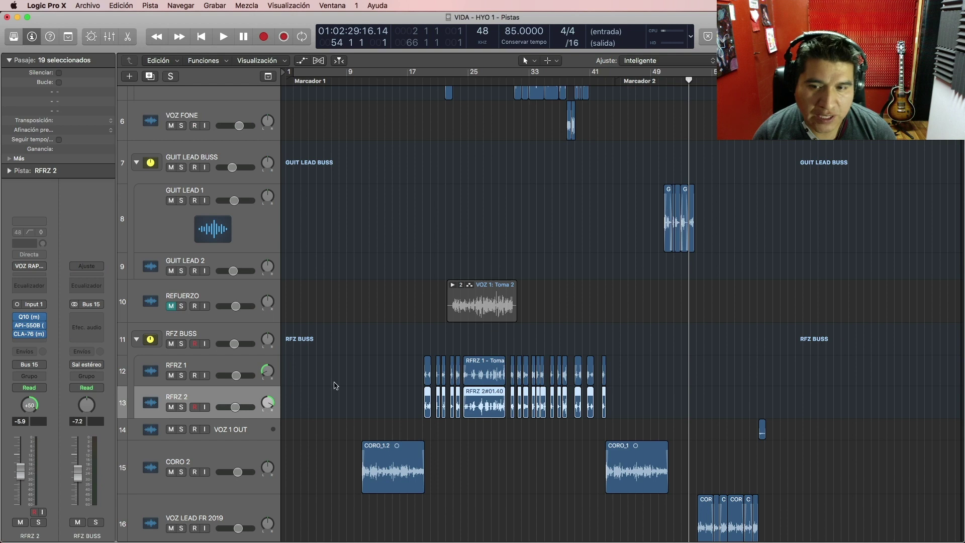
scroll(336, 385, "down", 2)
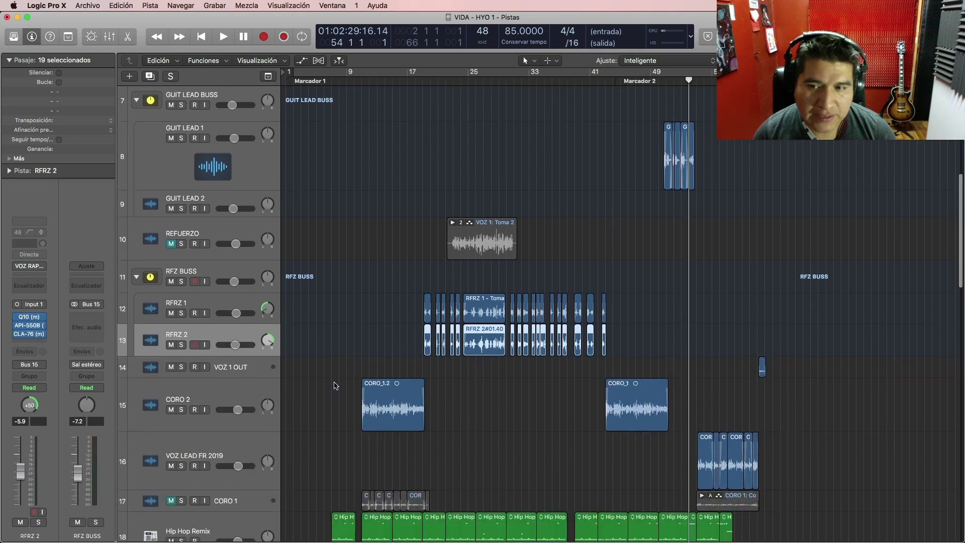
Review the CORO 2, VOZ 1 OUT, VOZ LEAD FR 2019 and CORO 1 tracks one after another
left_click(212, 397)
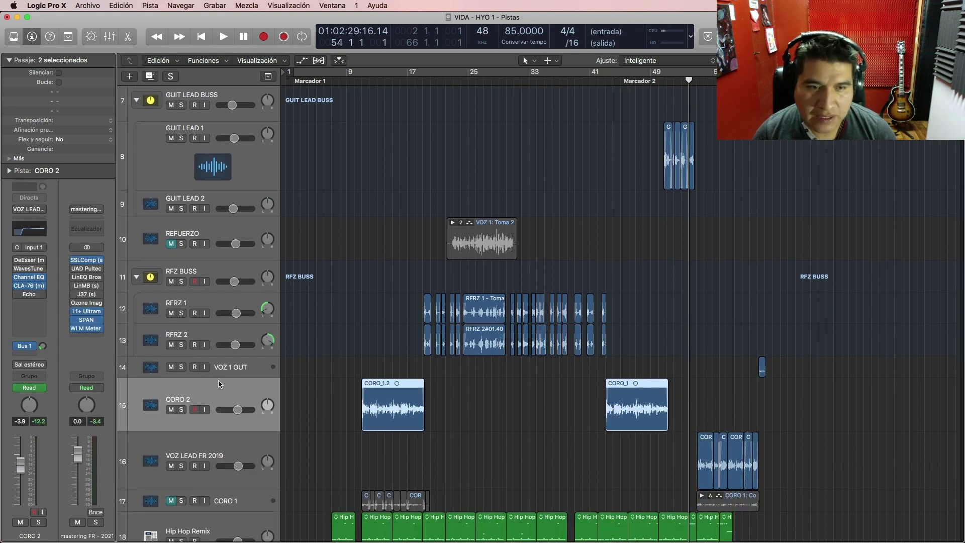
left_click(219, 375)
left_click(217, 455)
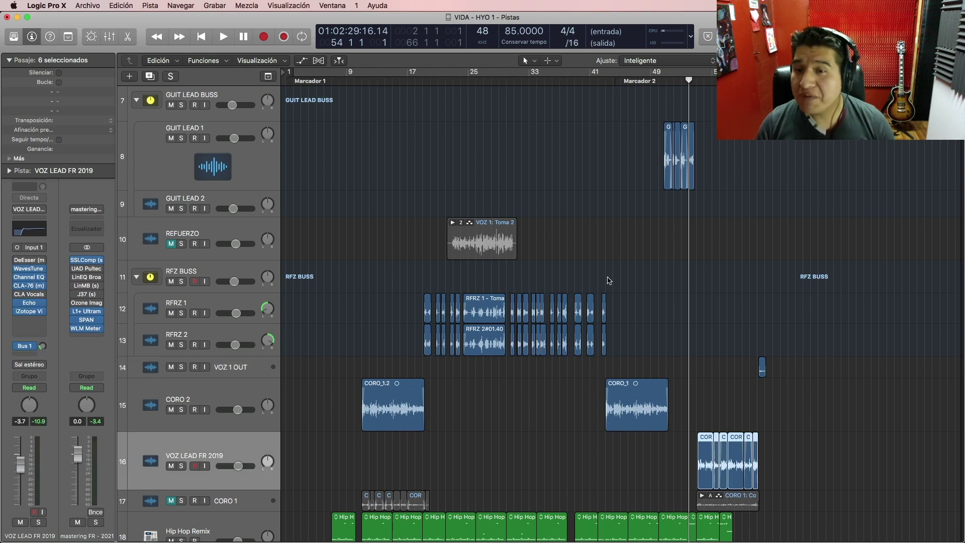
scroll(668, 238, "down", 3)
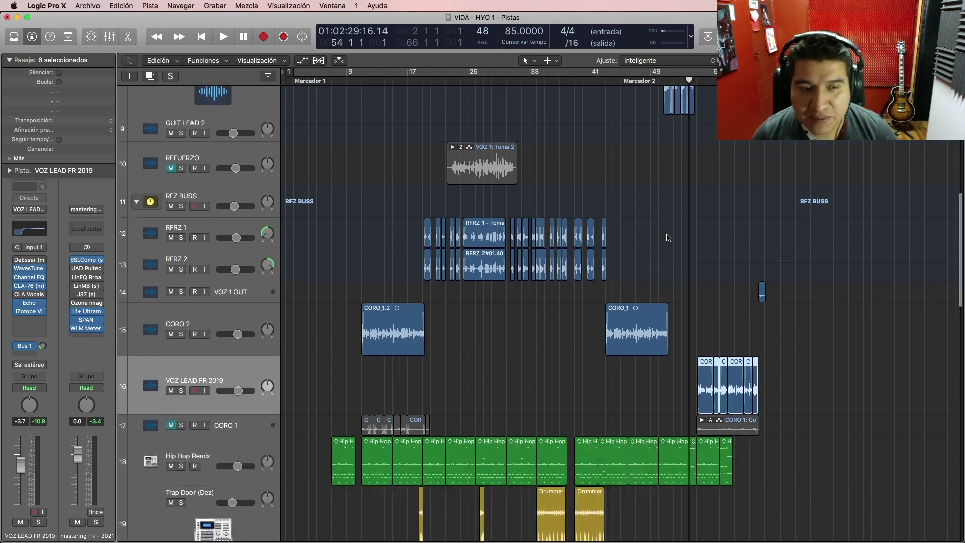
left_click(225, 428)
scroll(656, 186, "up", 1)
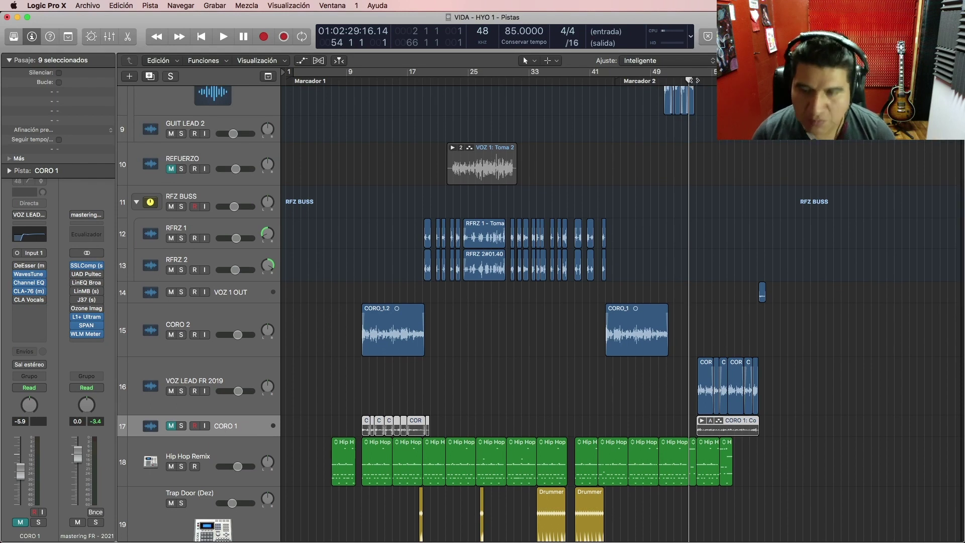
scroll(737, 168, "up", 3)
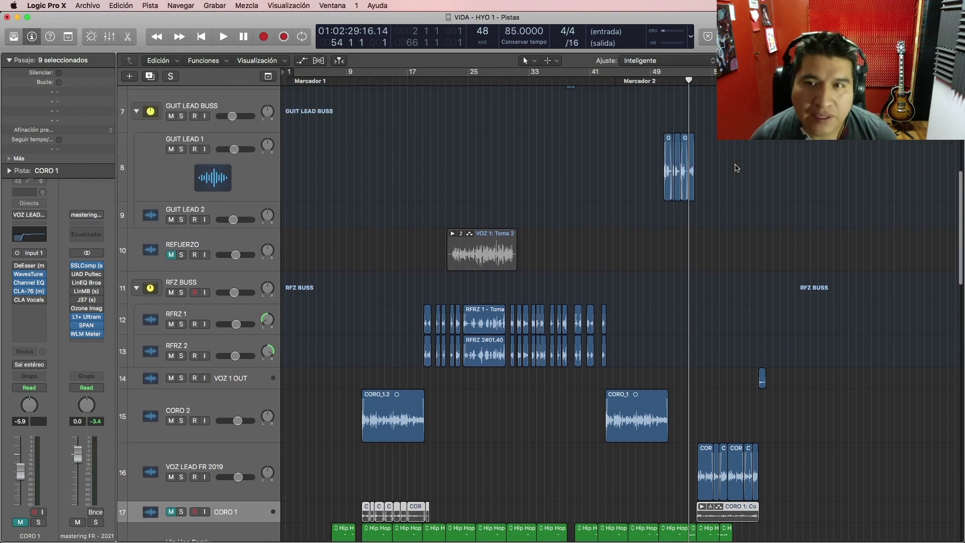
Audition the final chorus from about bar 55 with the VOZ LEAD FR 2019 vocal soloed, and release the solo during playback
left_click(674, 82)
key("space")
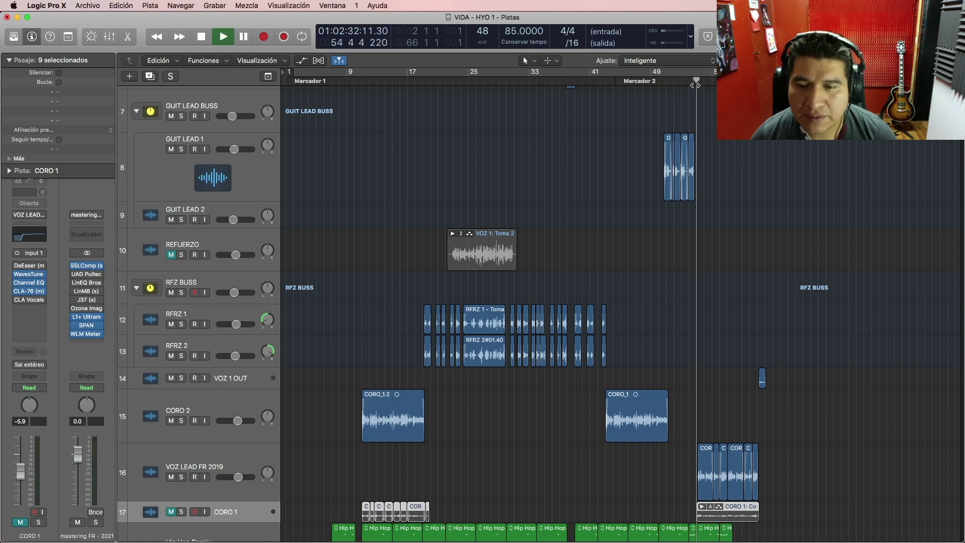
left_click(183, 477)
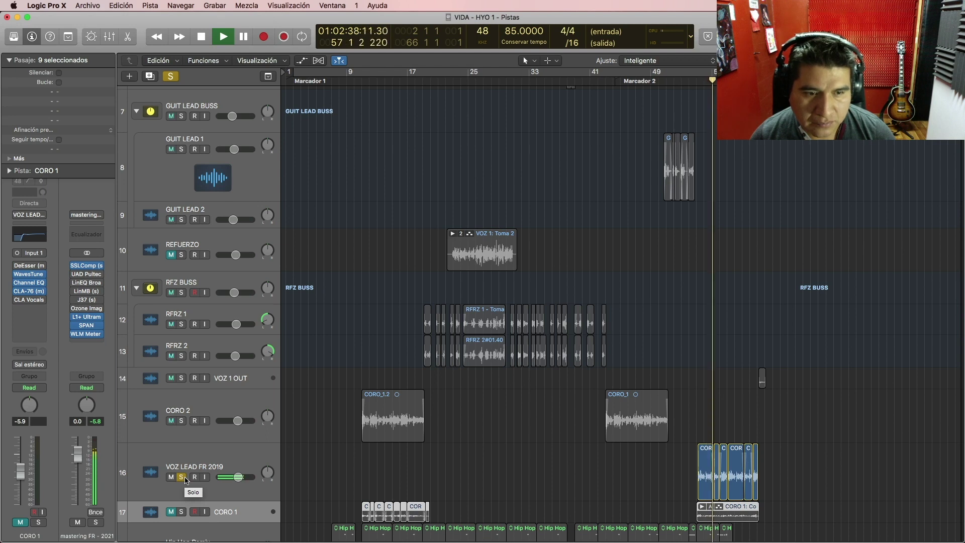
key("space")
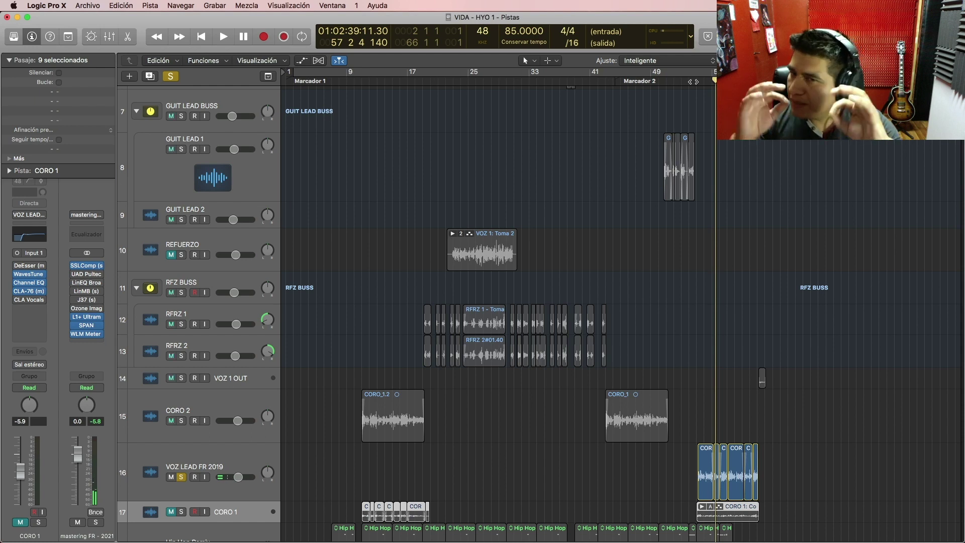
key("space")
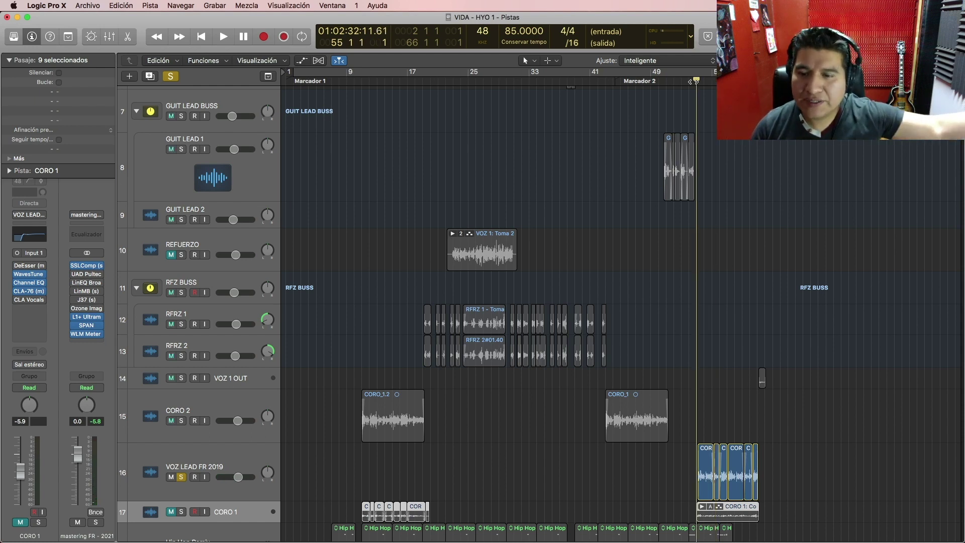
left_click(181, 478)
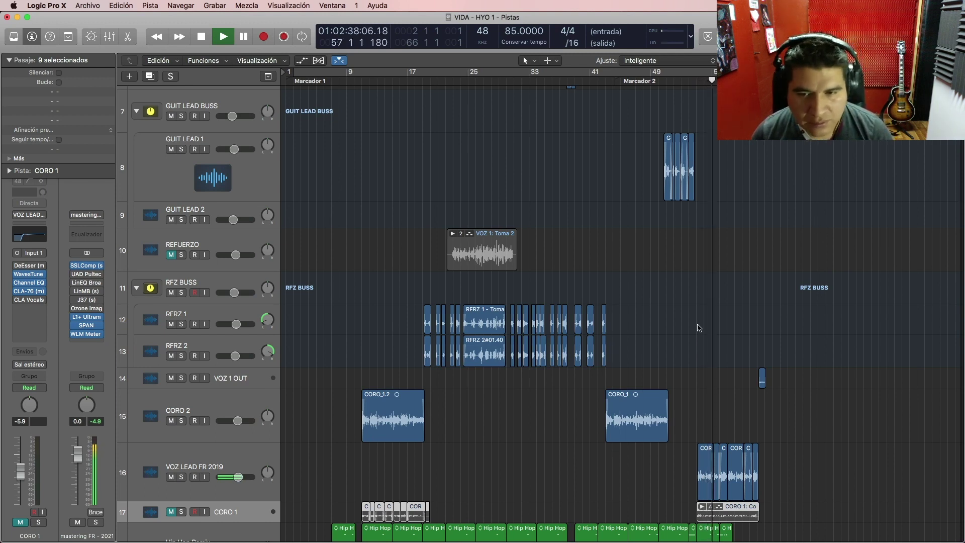
Increase the height of the VOZ 1 OUT track and stop playback
left_click_drag(226, 388, 227, 409)
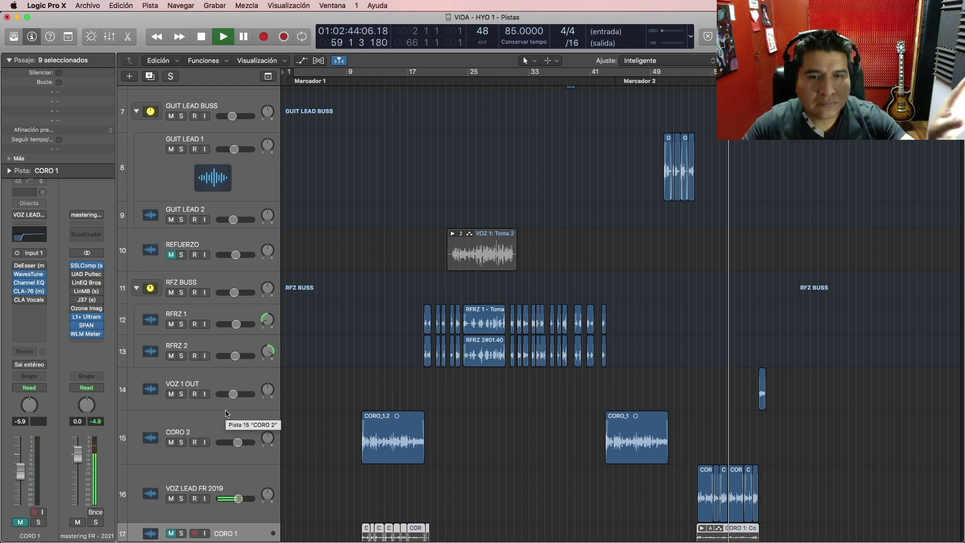
key("space")
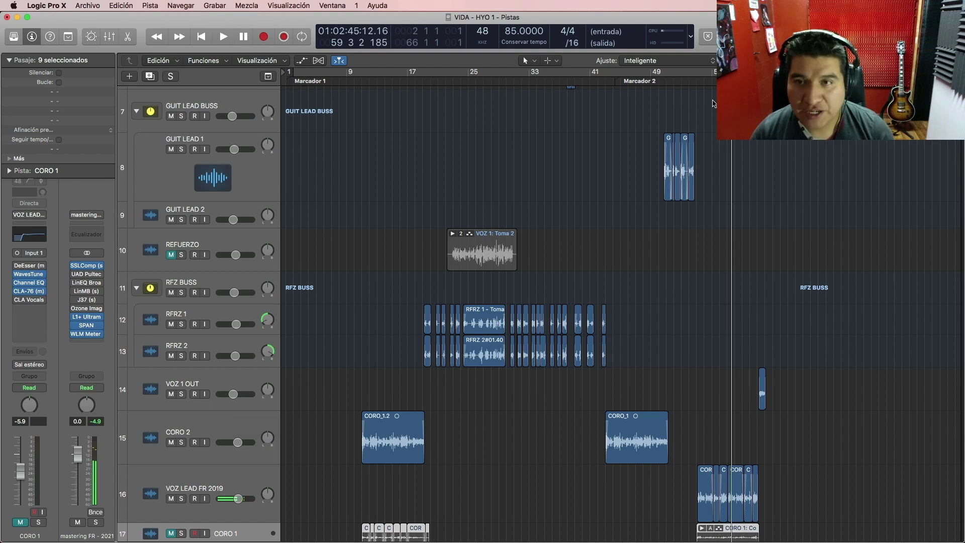
Play the final chorus while reviewing its drum and guitar tracks, briefly soloing the Hip Hop Remix track
key("space")
scroll(797, 291, "down", 10)
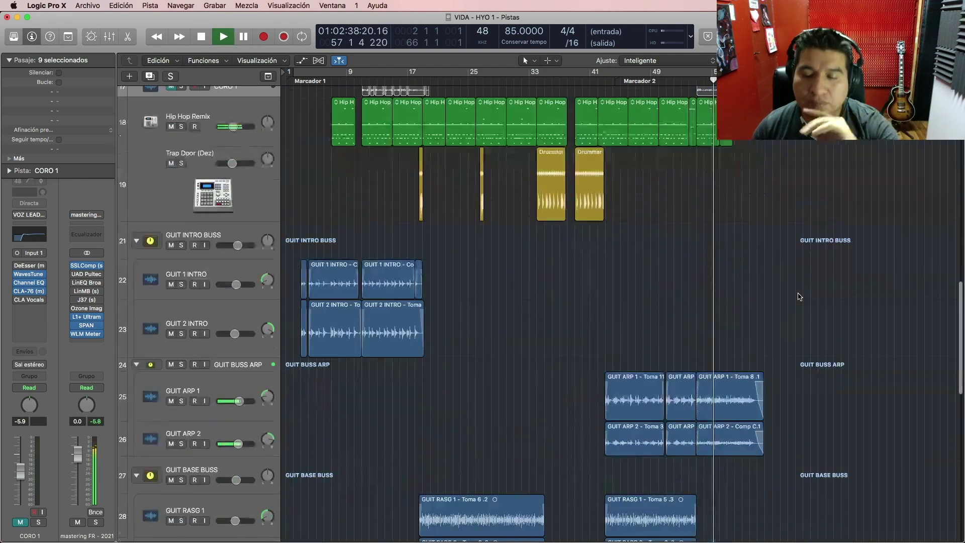
scroll(799, 296, "up", 6)
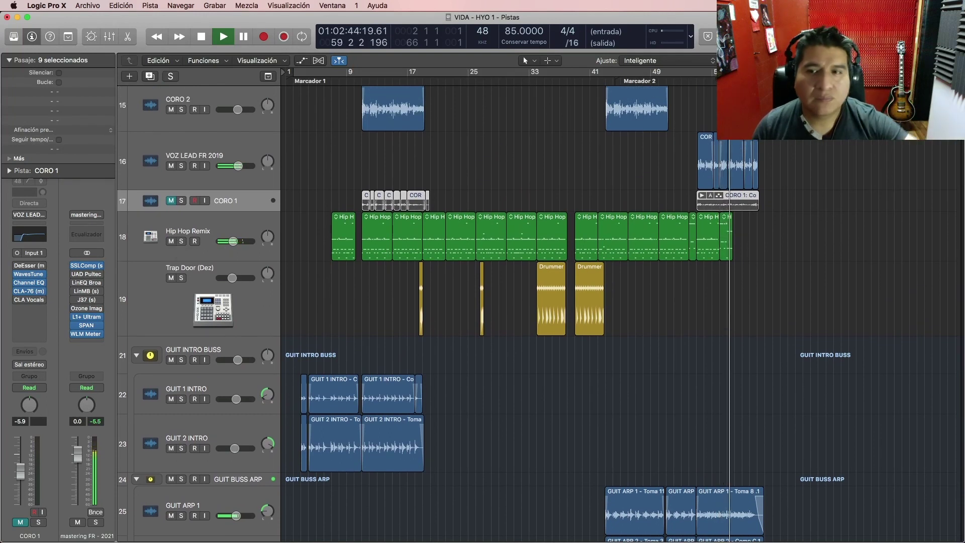
key("space")
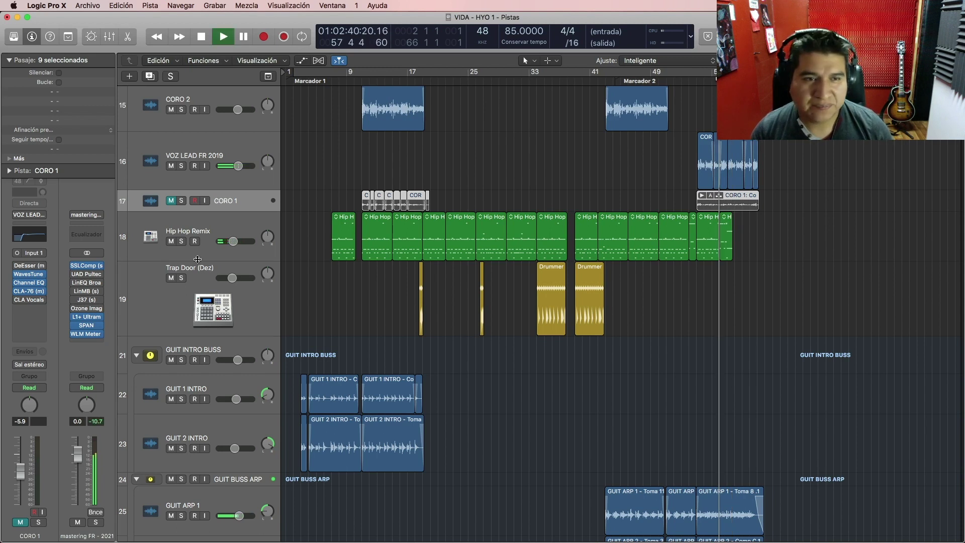
left_click(182, 241)
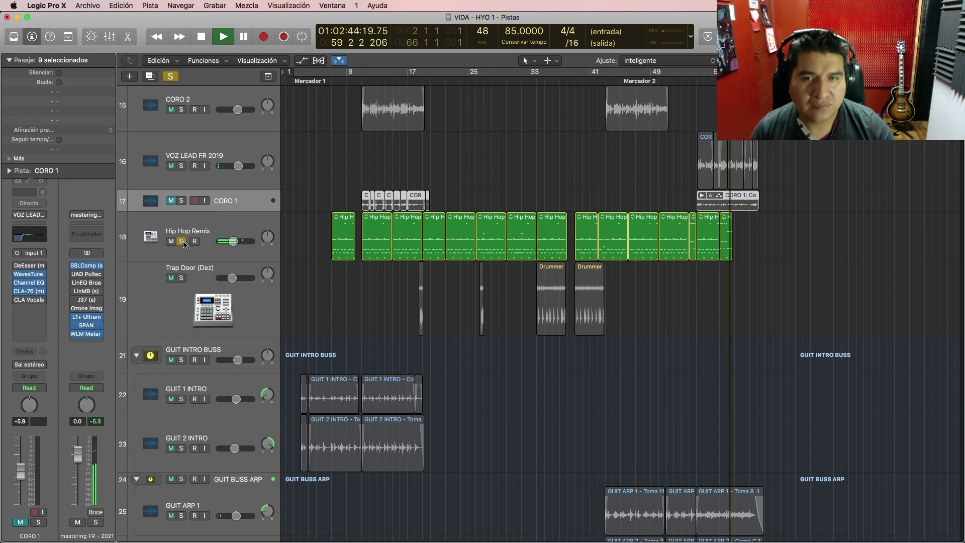
left_click(182, 242)
Play the full mix from about bar 57 through the last vocal phrase on VOZ 1 OUT
left_click(711, 83)
key("space")
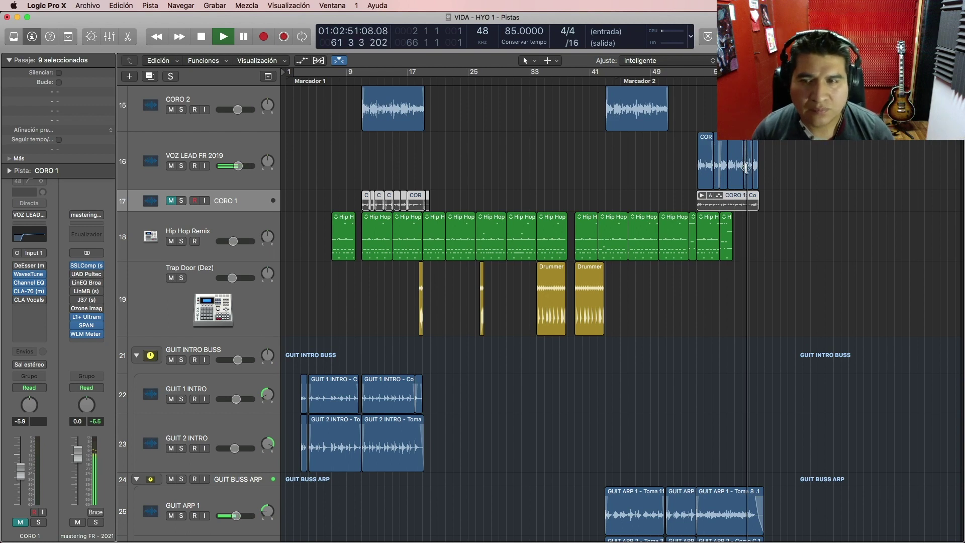
scroll(745, 191, "up", 3)
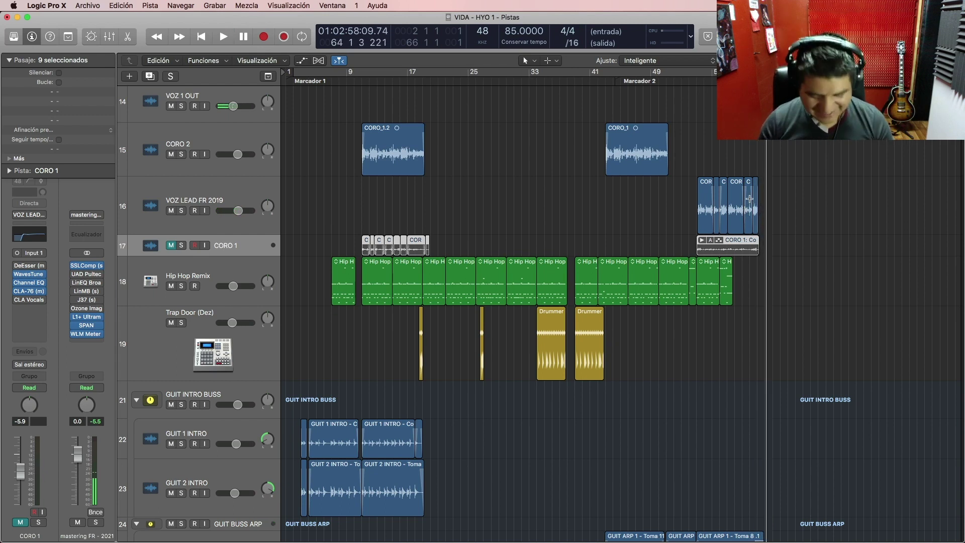
Zoom in on the song's ending and set a cycle range from bar 62 to bar 70
key("super+Right")
key("super+Right")
key("super+Right")
key("super+Right")
key("super+Right")
scroll(750, 202, "right", 20)
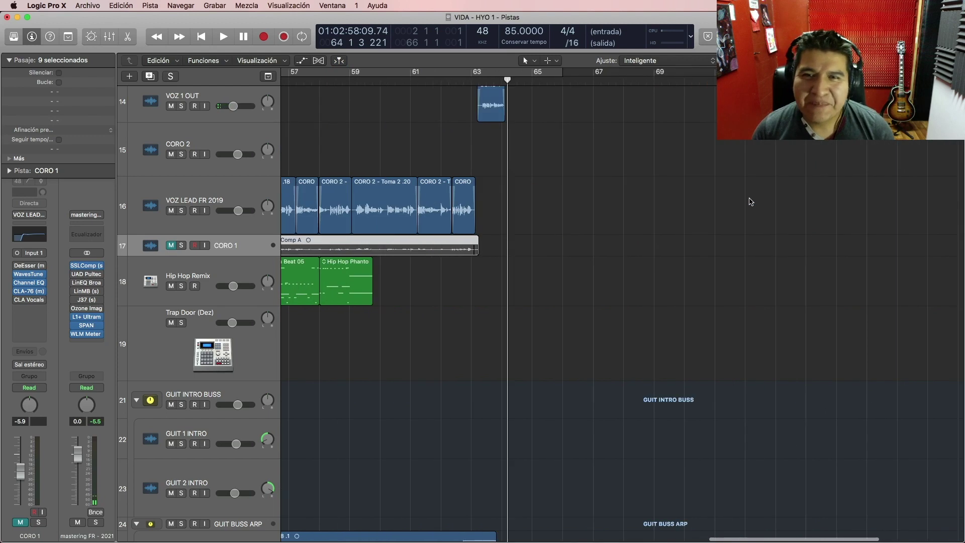
scroll(749, 201, "left", 5)
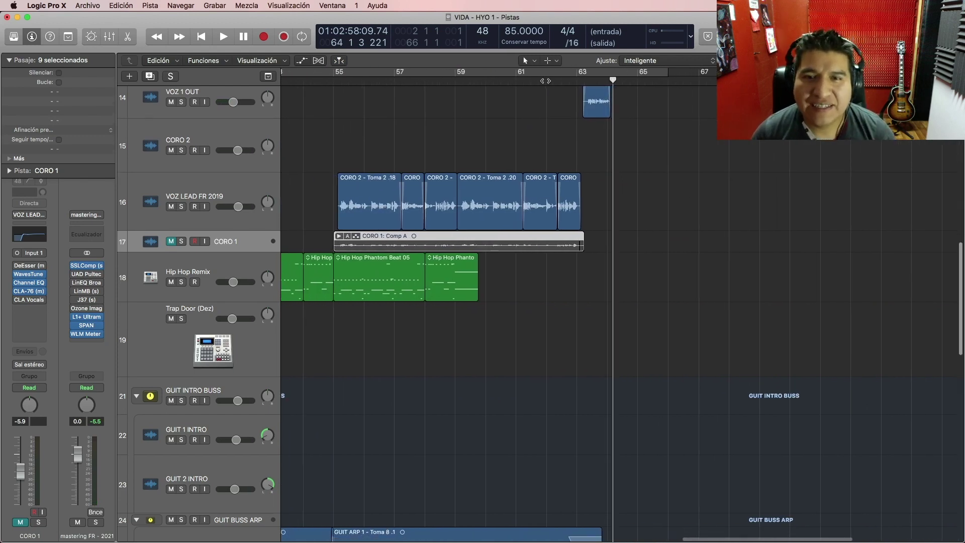
left_click_drag(545, 74, 698, 81)
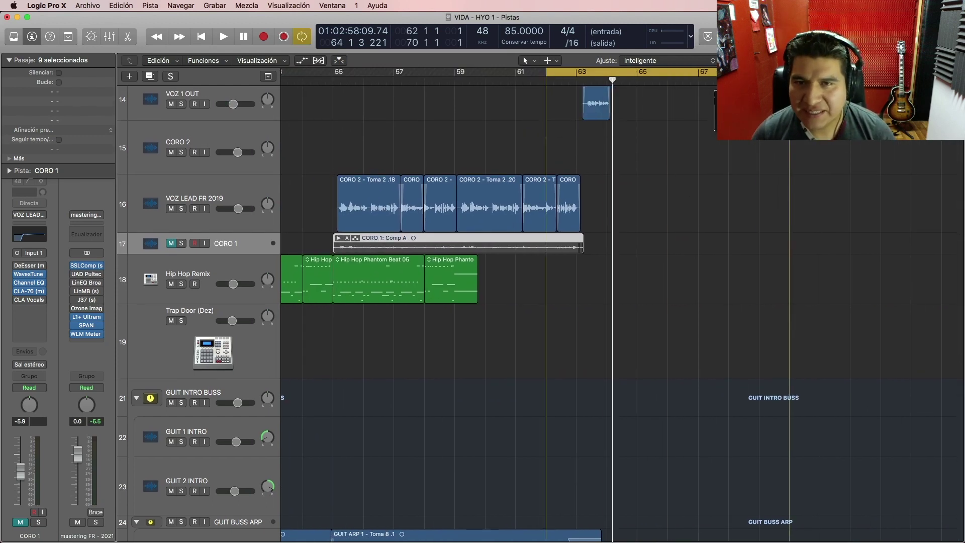
Audition the closing phrase on VOZ 1 OUT twice within the cycled ending
key("space")
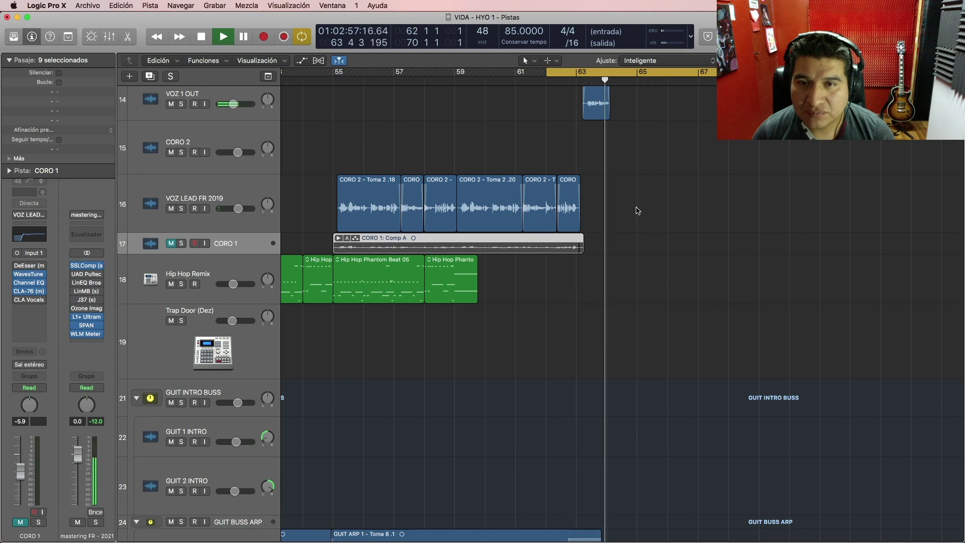
key("space")
key("space")
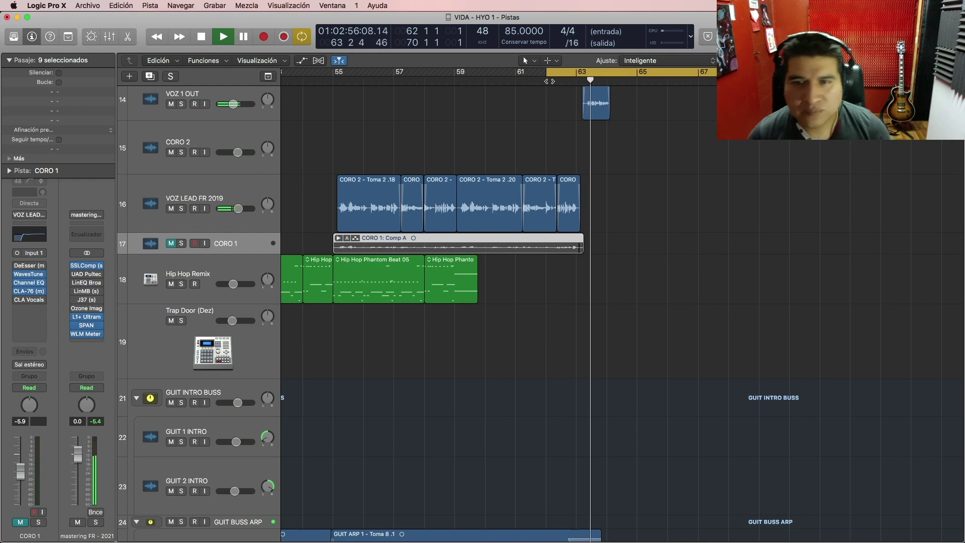
key("space")
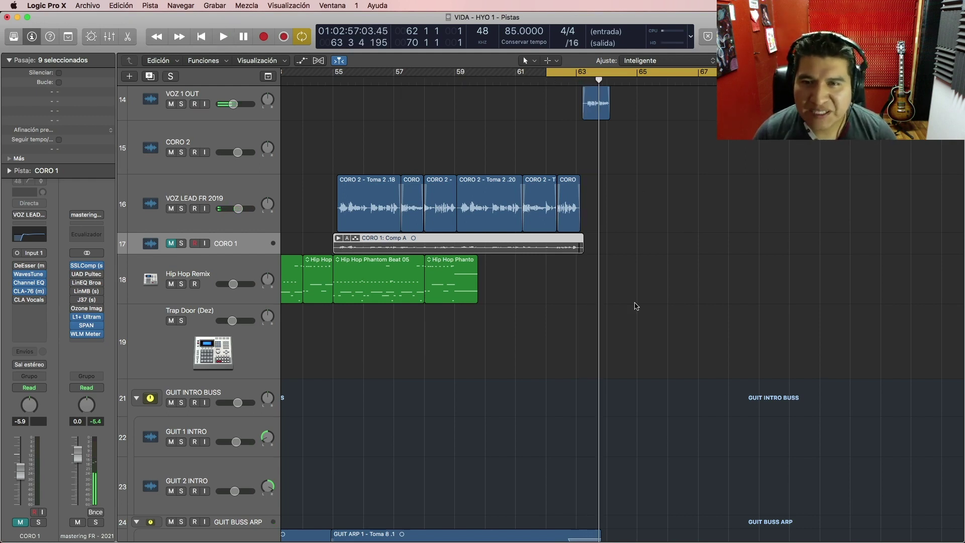
Examine the sea sound and laugh regions at the ending, and place the playhead at bar 62 beat 4
scroll(647, 338, "down", 15)
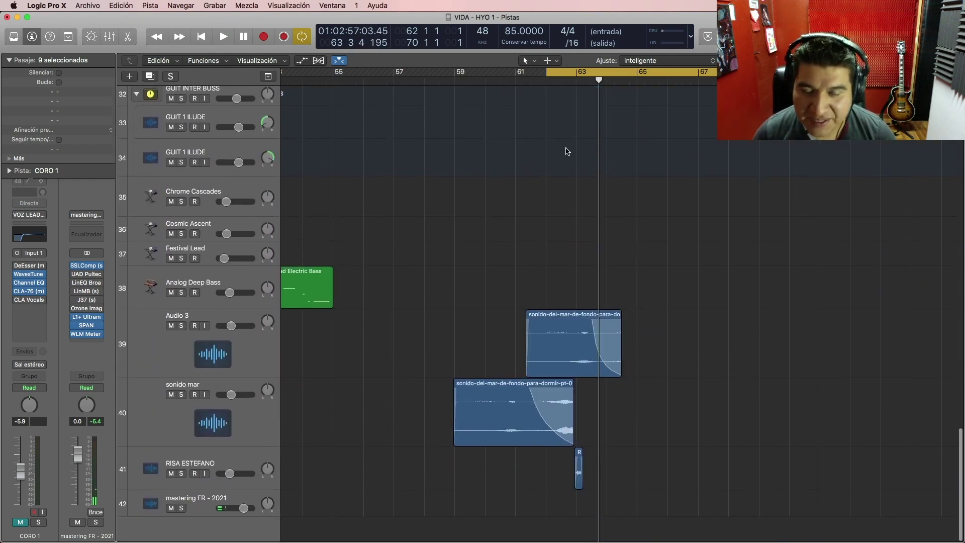
left_click(563, 84)
scroll(624, 340, "up", 15)
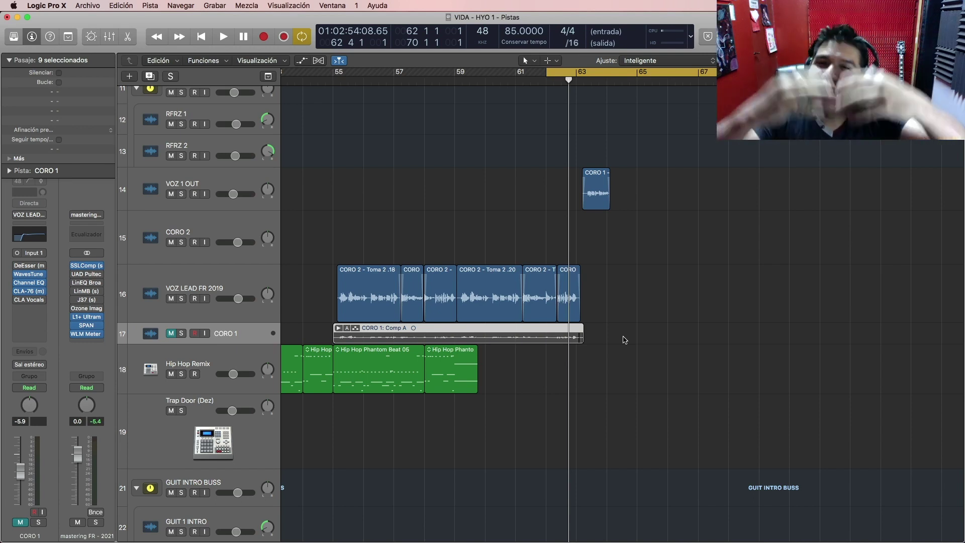
Zoom out to the whole arrangement and set the cycle range from bar 1 to bar 66
key("super+Left")
key("super+Left")
key("super+Left")
key("super+Left")
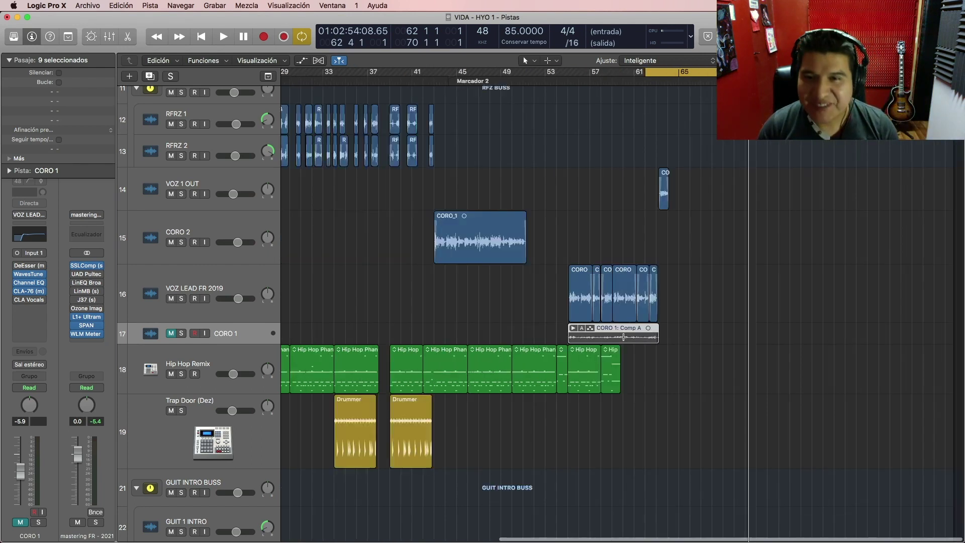
left_click_drag(769, 72, 284, 74)
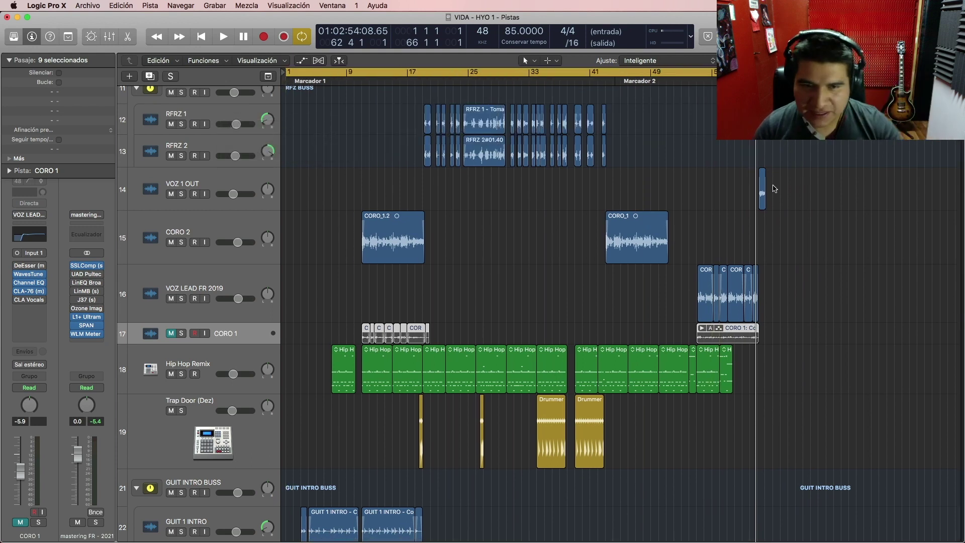
Play the ending from bar 62 with the Audio 3 and sonido mar sea sound tracks in view
scroll(774, 189, "down", 20)
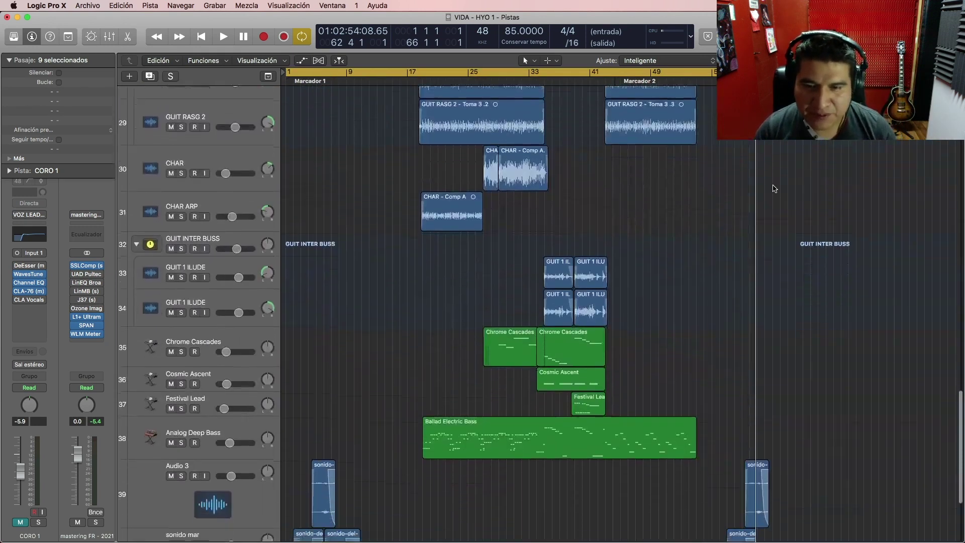
scroll(774, 188, "down", 3)
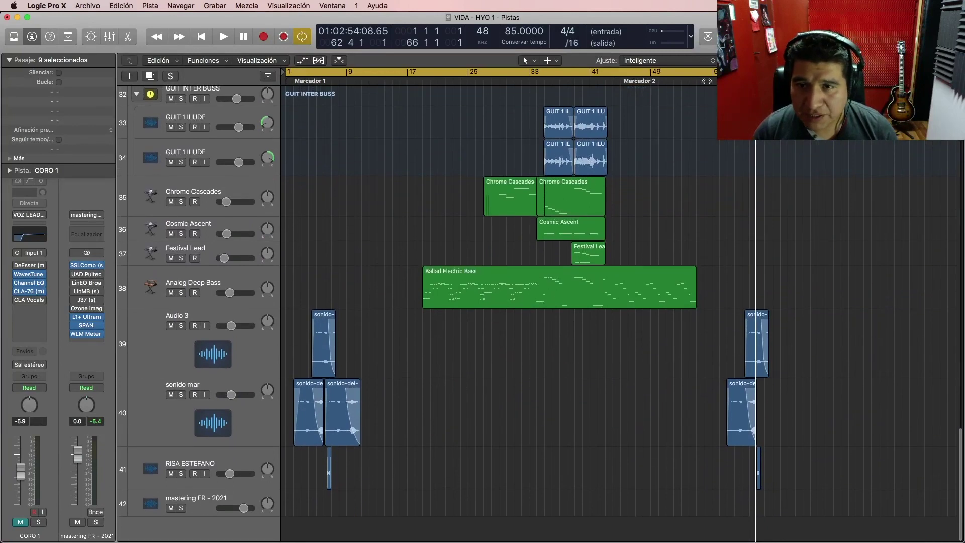
key("space")
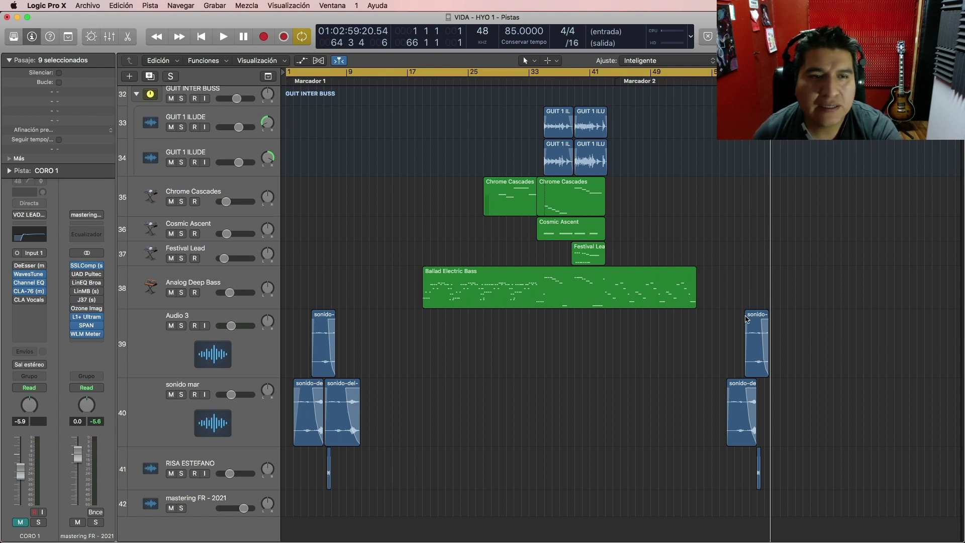
Review the complete arrangement, from the demo track at its start through the mastering FR - 2021 track at its end
scroll(746, 320, "up", 10)
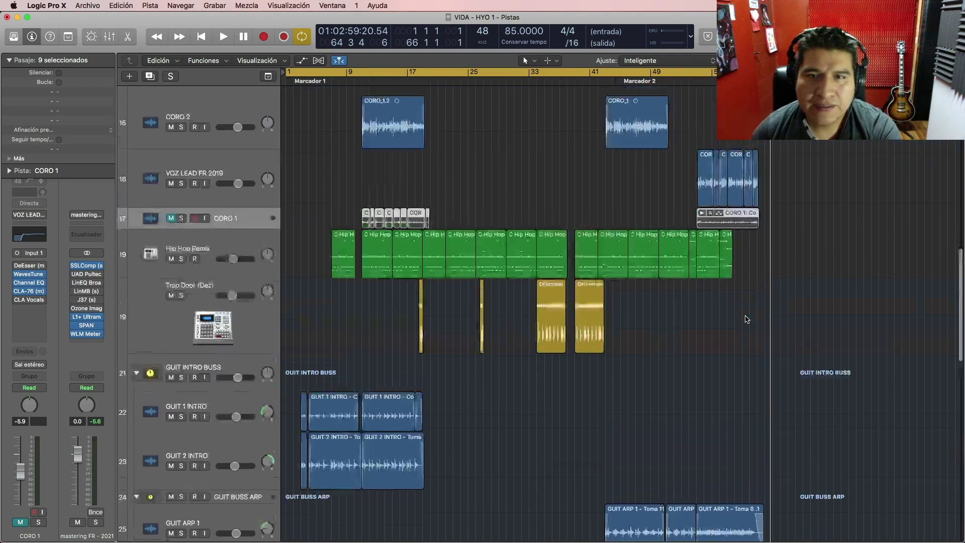
scroll(747, 319, "up", 10)
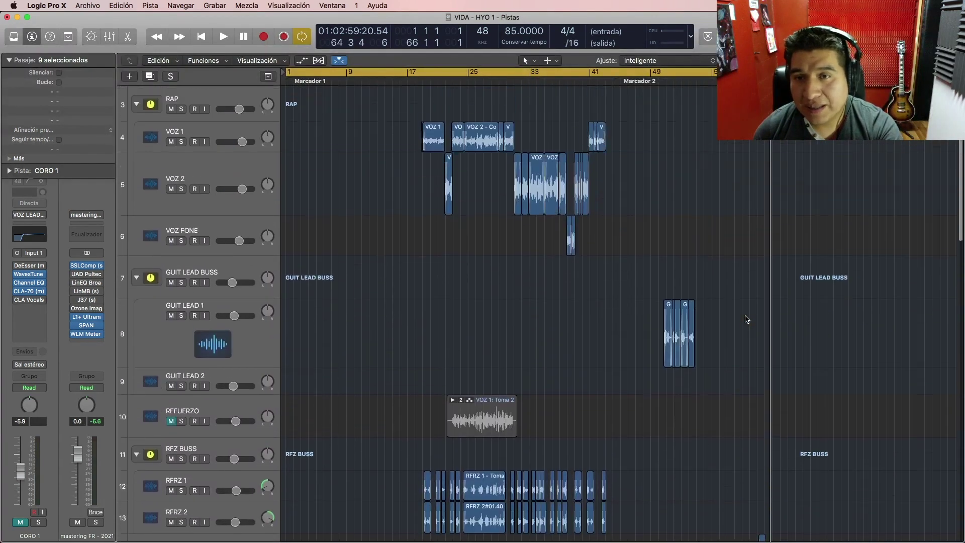
scroll(746, 320, "up", 3)
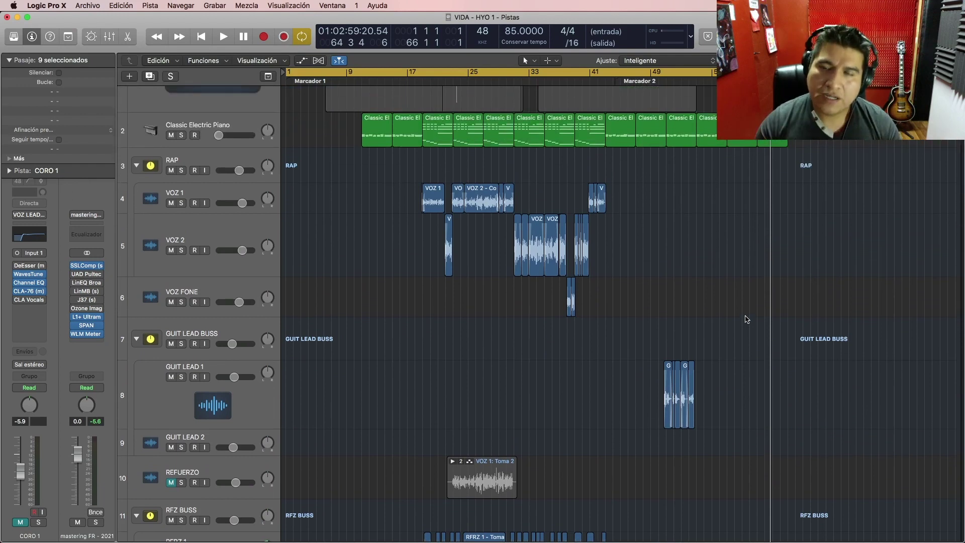
scroll(746, 335, "up", 2)
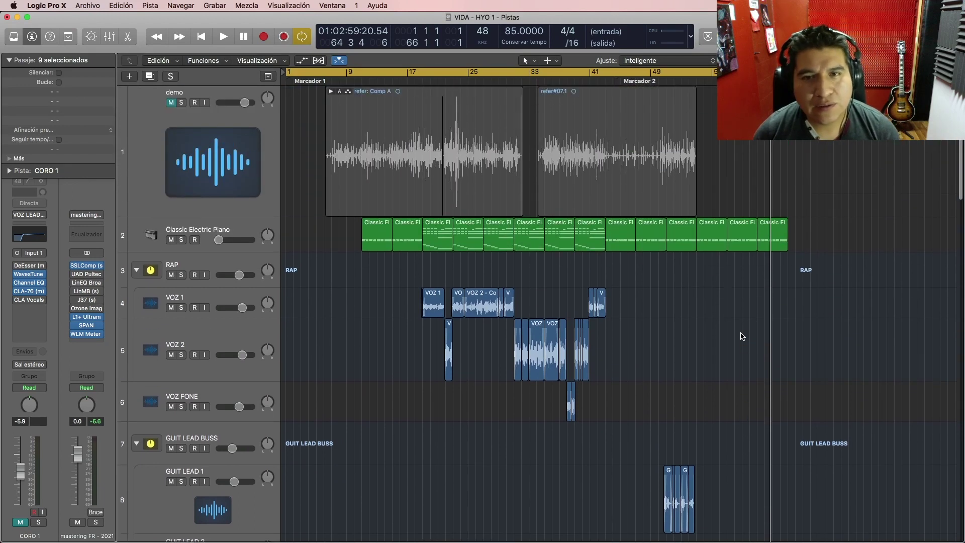
scroll(744, 335, "down", 15)
scroll(742, 336, "down", 8)
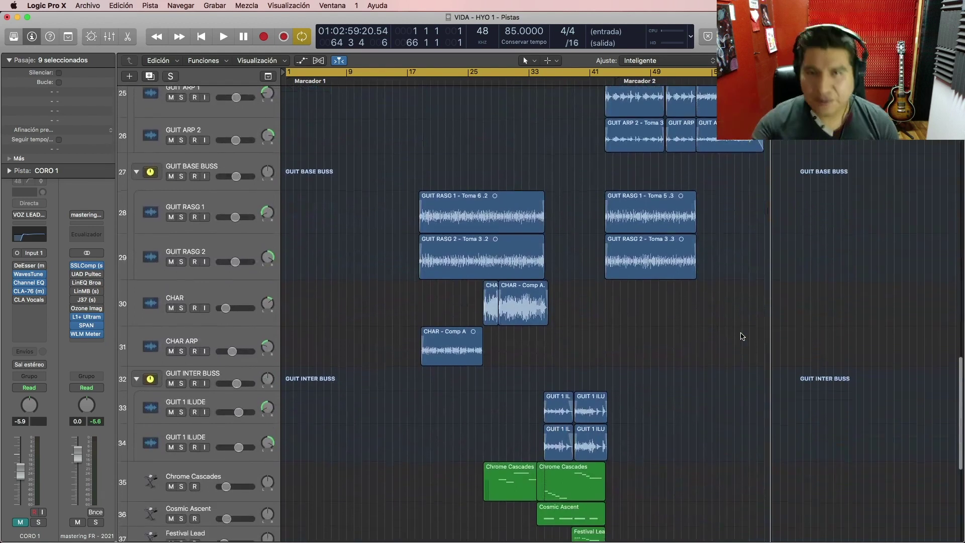
scroll(742, 336, "down", 8)
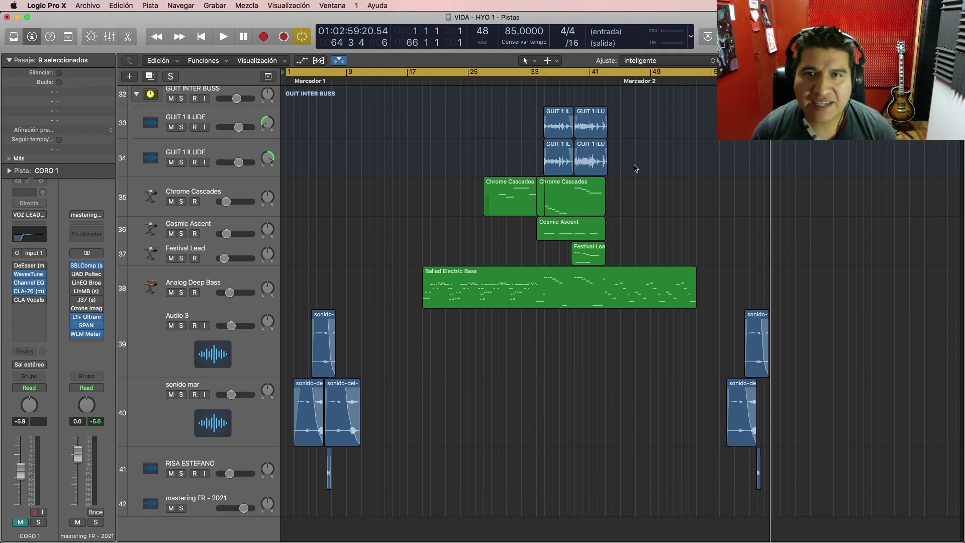
left_click_drag(530, 20, 535, 18)
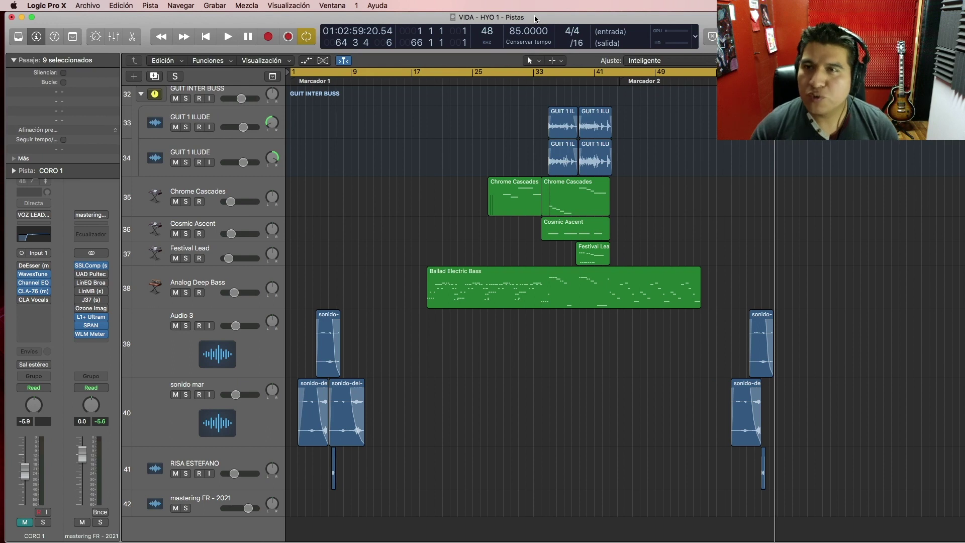